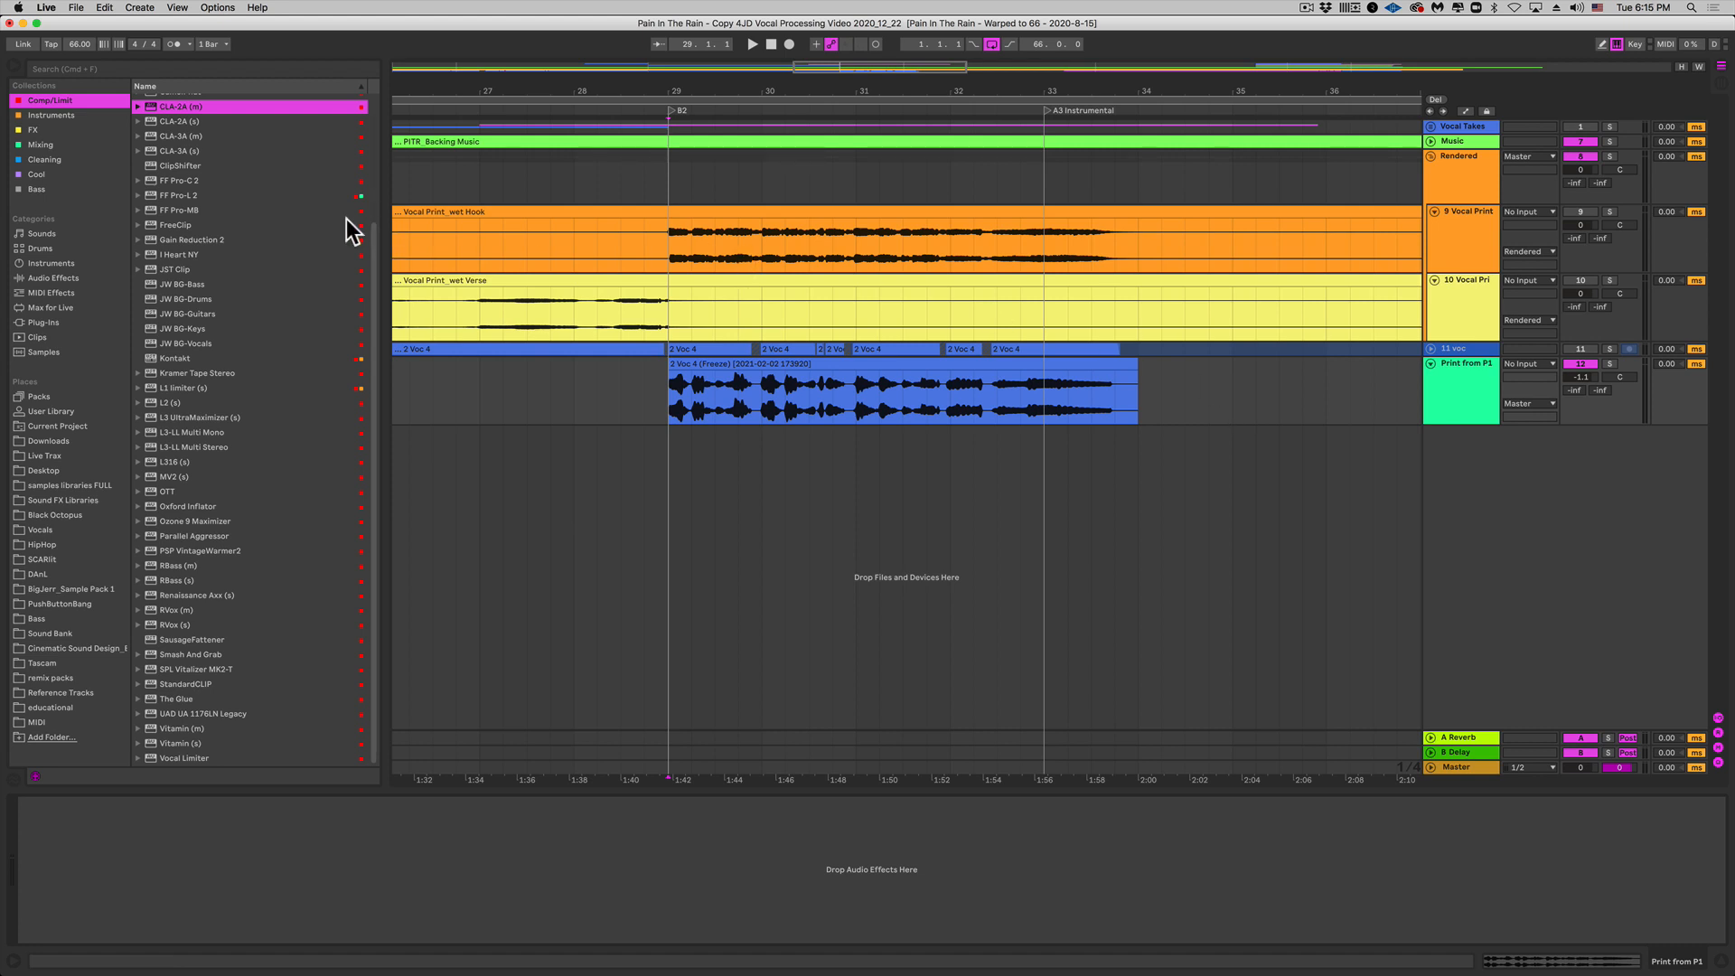
Step: Load CLA-2A onto the Print from P1 track and move its plugin window aside
left_click_drag(187, 105, 219, 881)
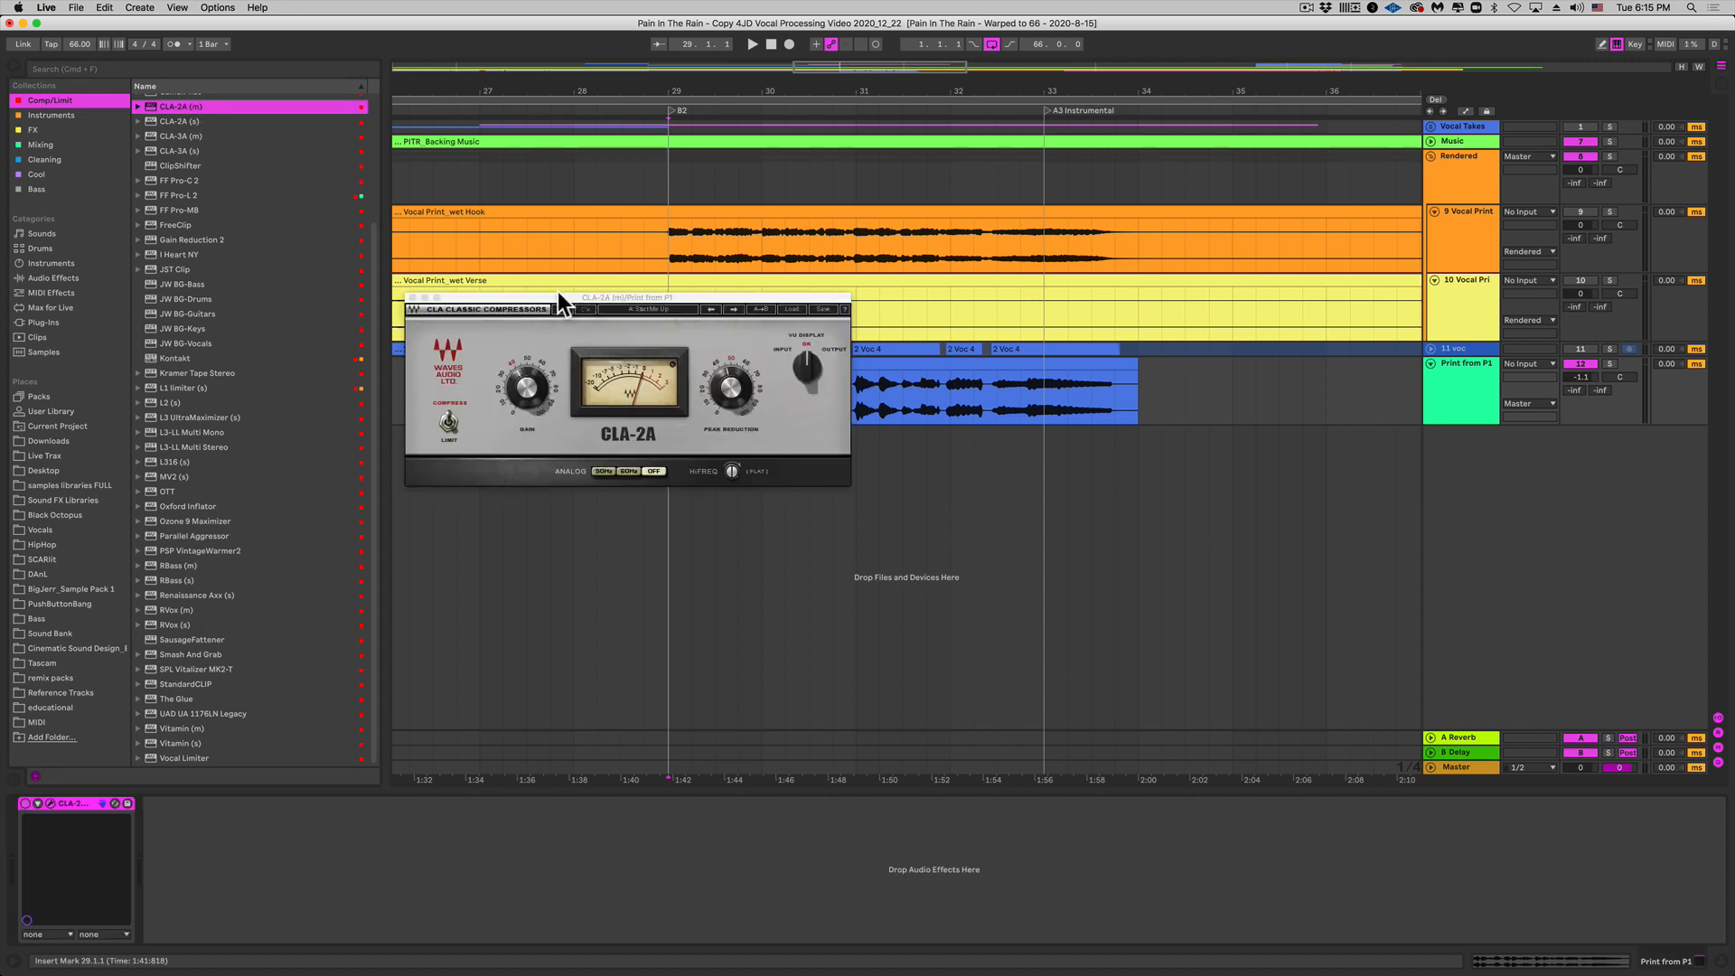
left_click_drag(560, 295, 746, 417)
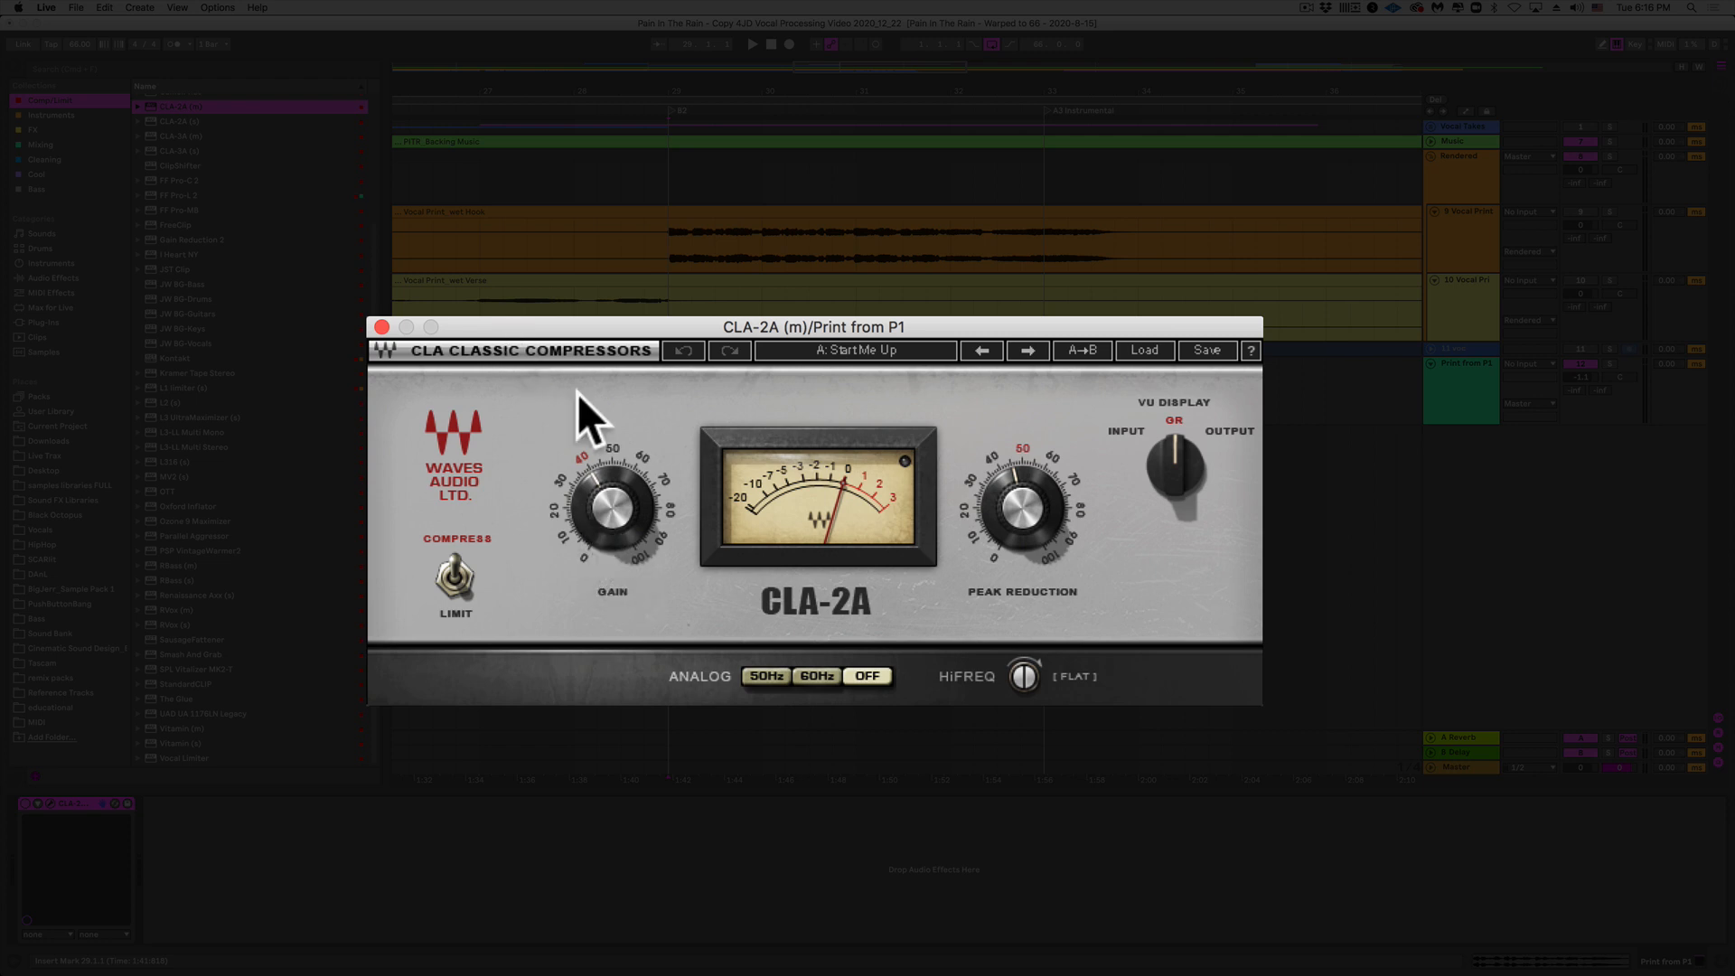
Step: While the vocal plays, set CLA-2A Gain to about 36.76 and Peak Reduction to 48.24
key("space")
mouse_move(594, 508)
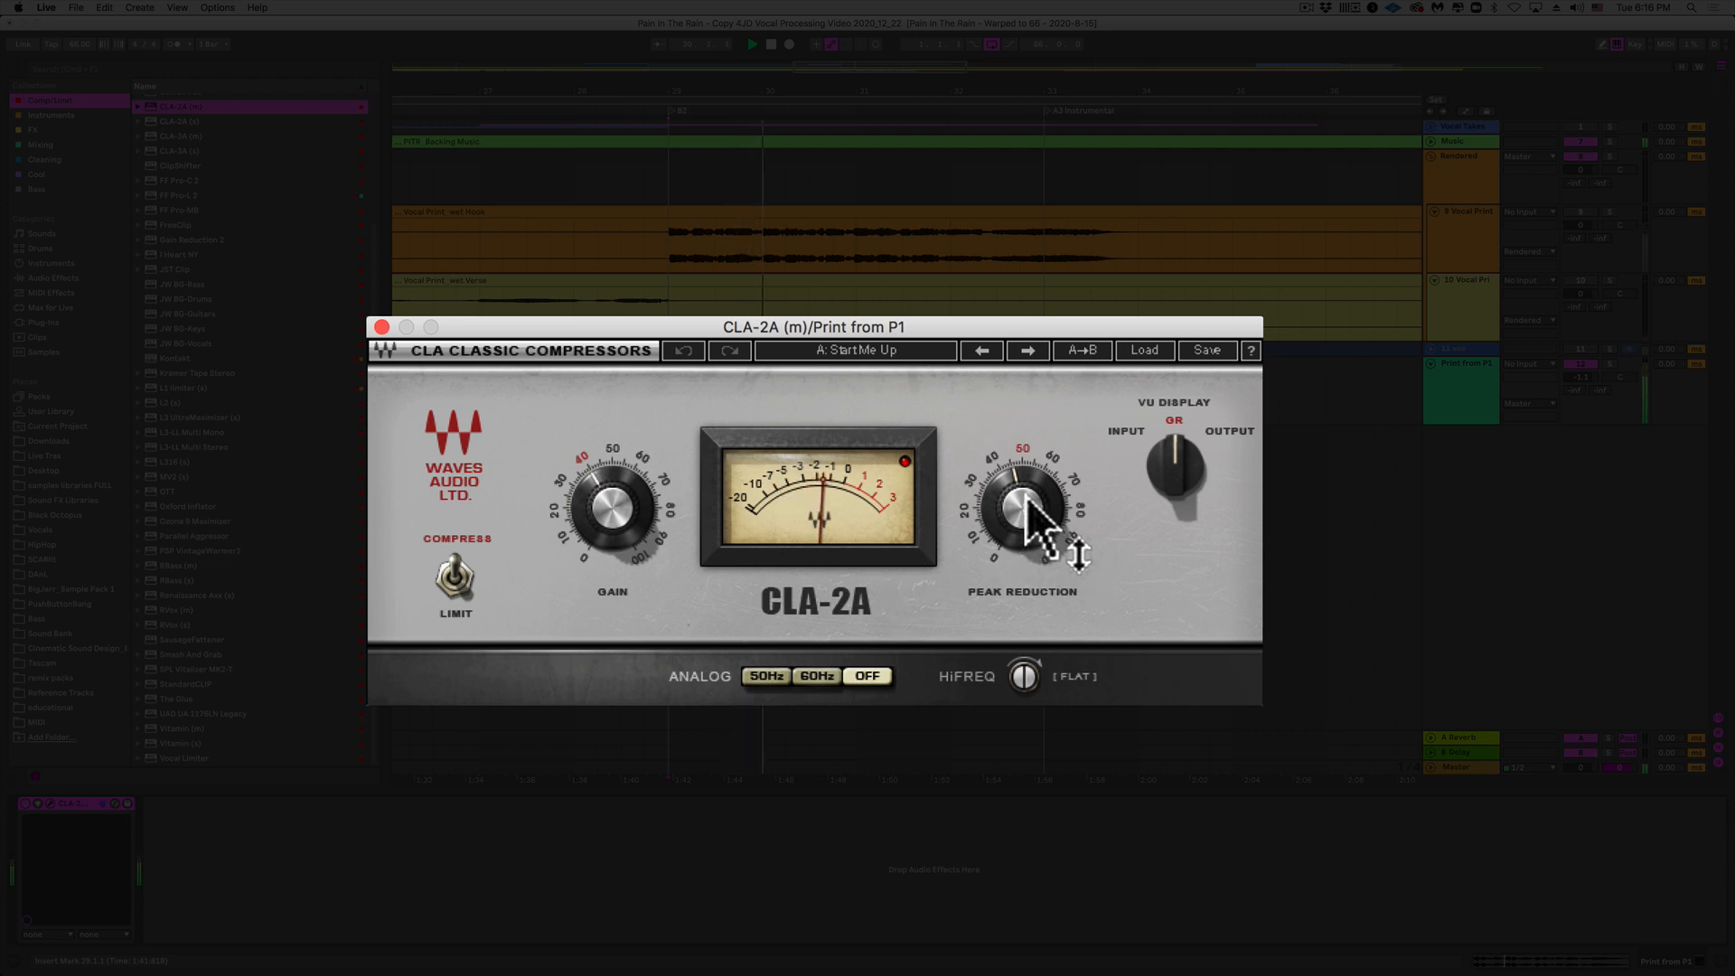
left_click_drag(644, 513, 644, 524)
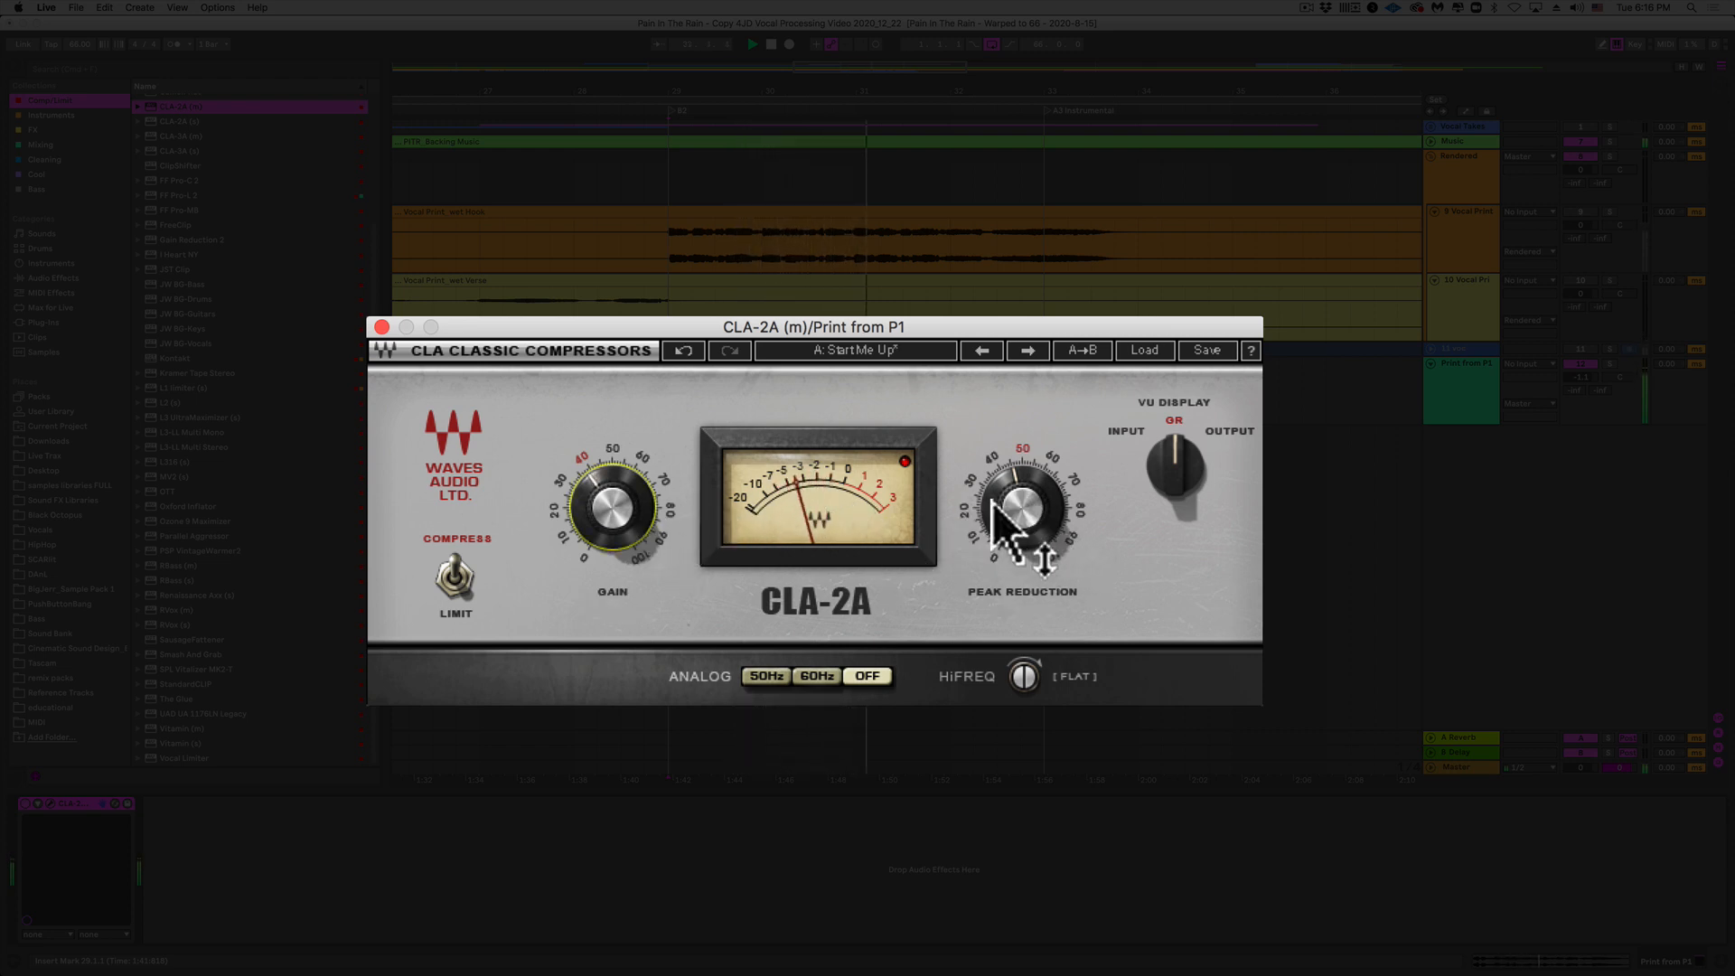
left_click(1039, 515)
left_click_drag(1039, 516, 1039, 510)
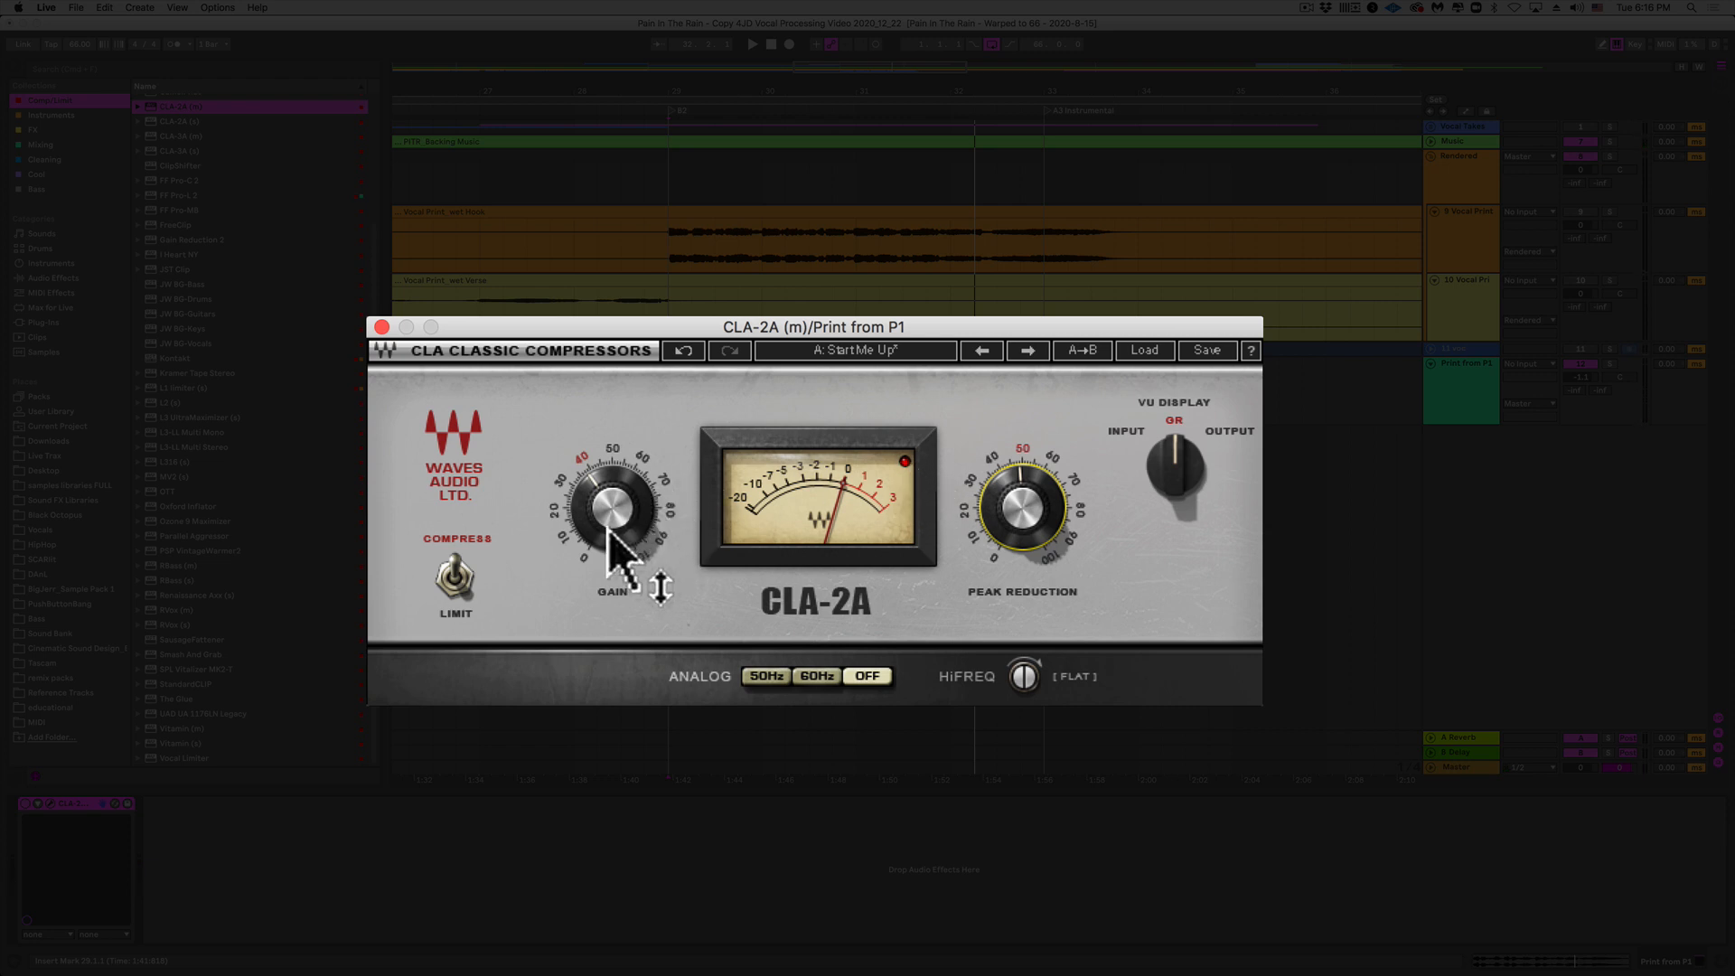
left_click_drag(620, 533, 633, 495)
key("space")
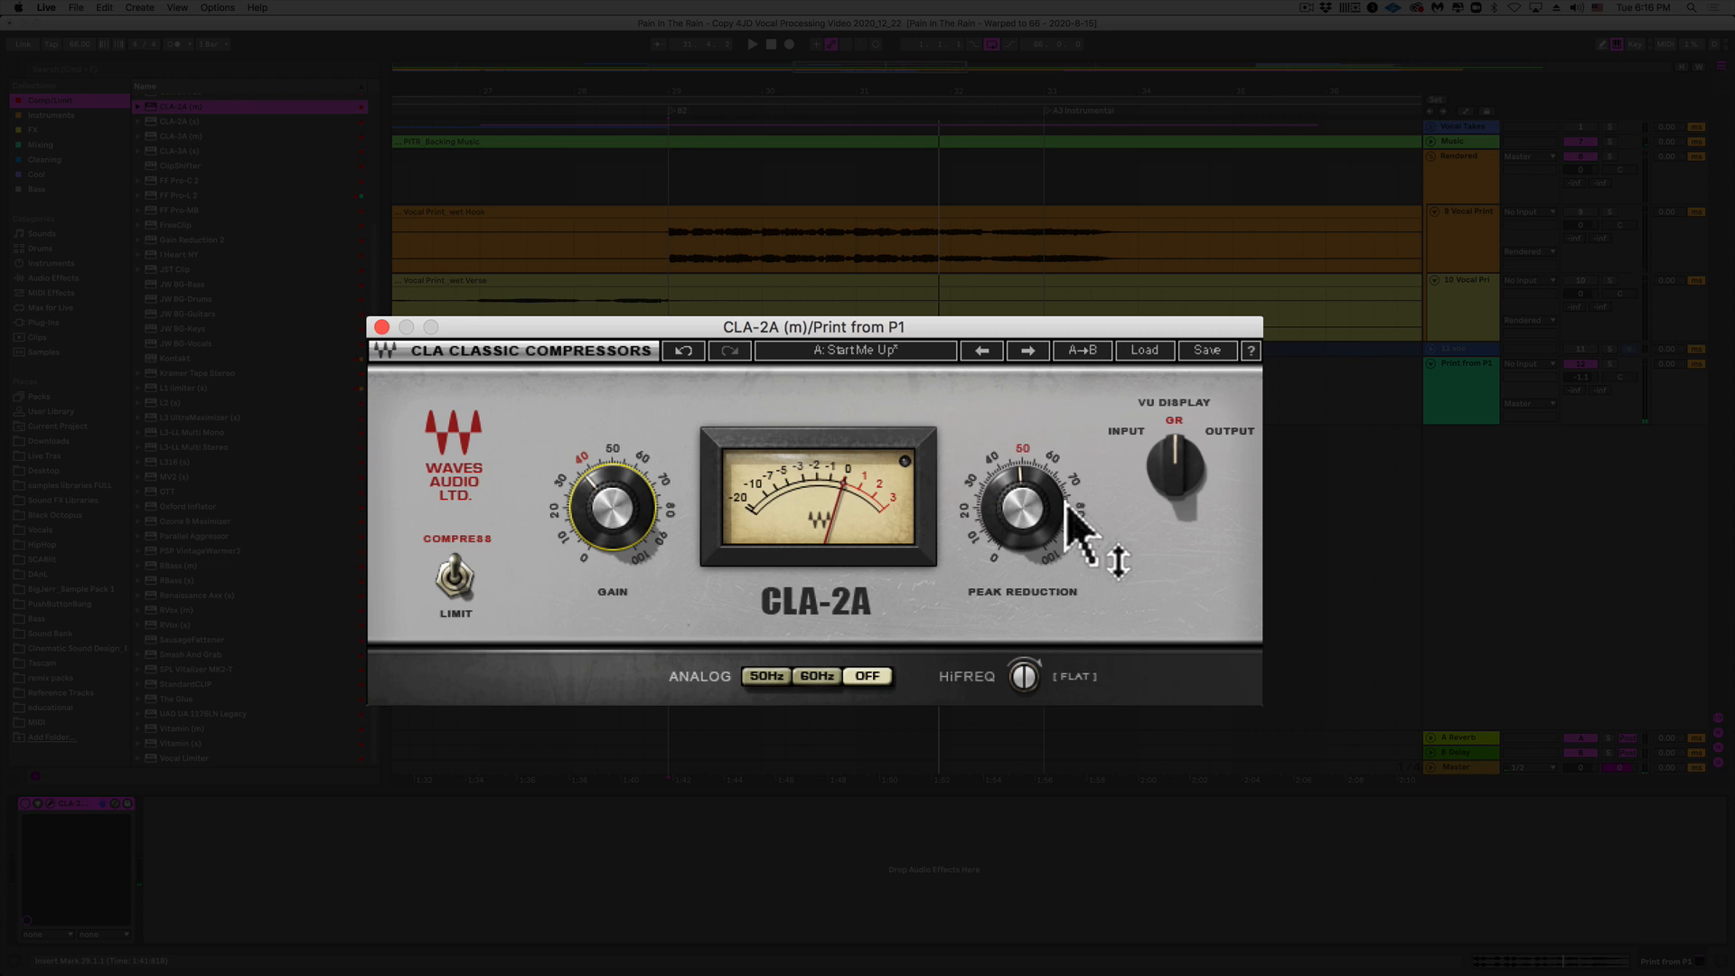
mouse_move(1068, 508)
mouse_move(640, 485)
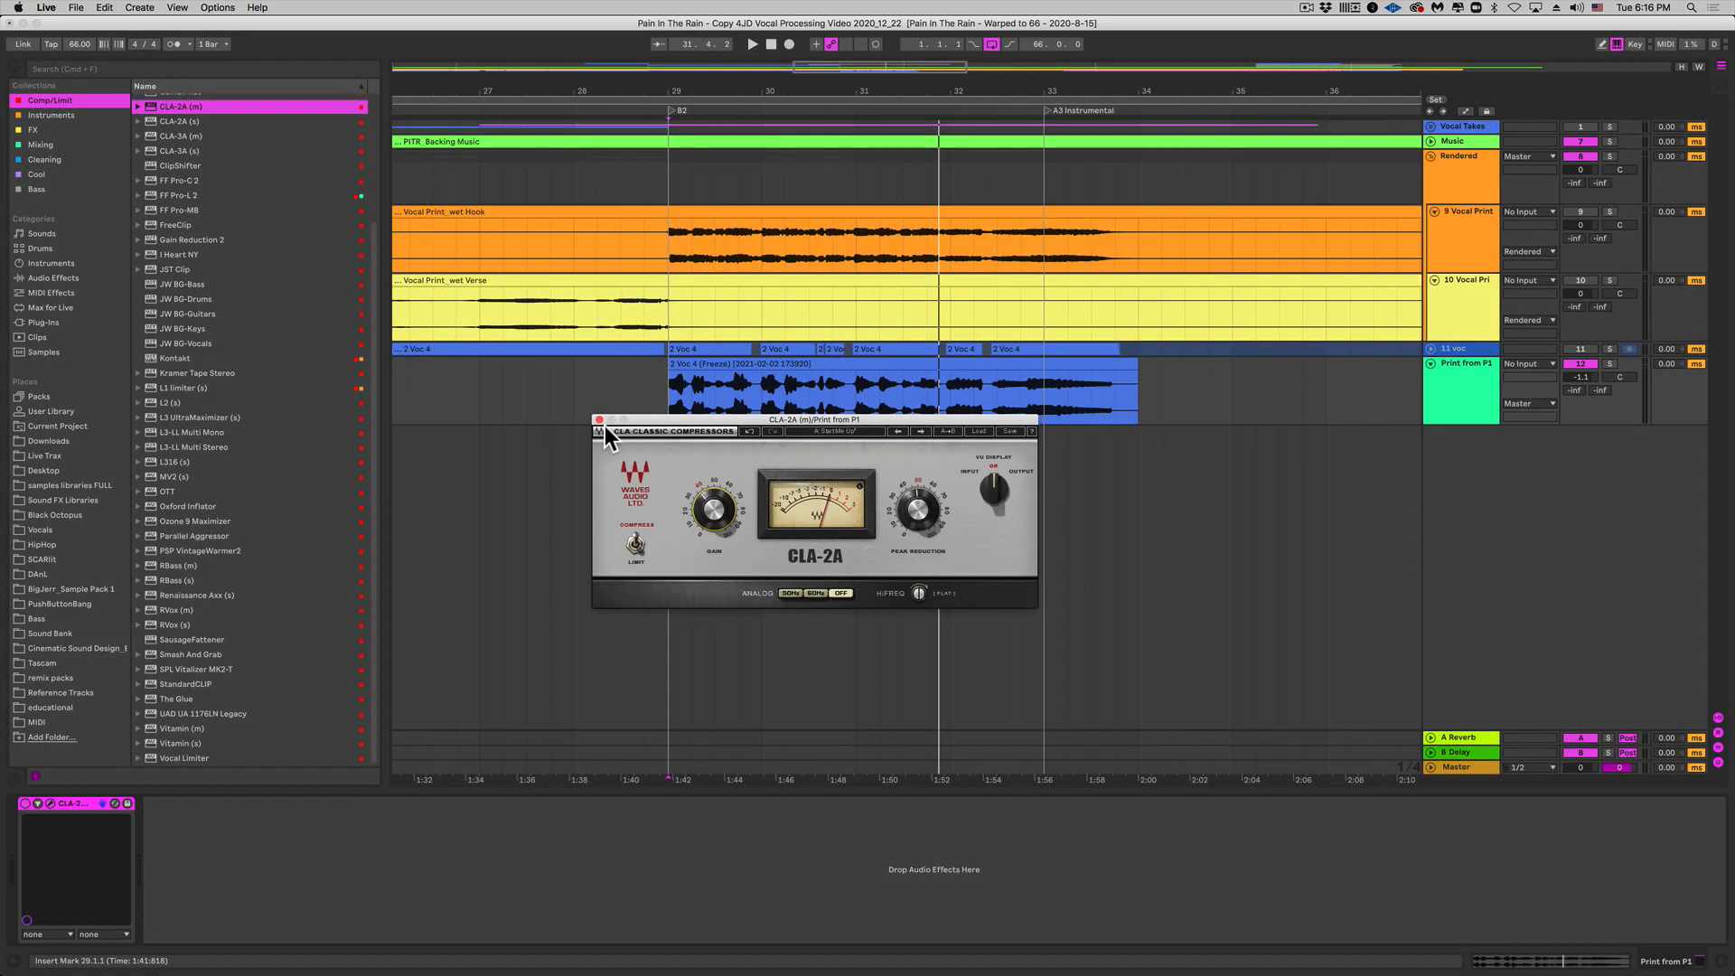
Step: Freeze Print from P1 and copy its frozen 2 Voc 4 clip onto a new audio track 13
left_click(598, 420)
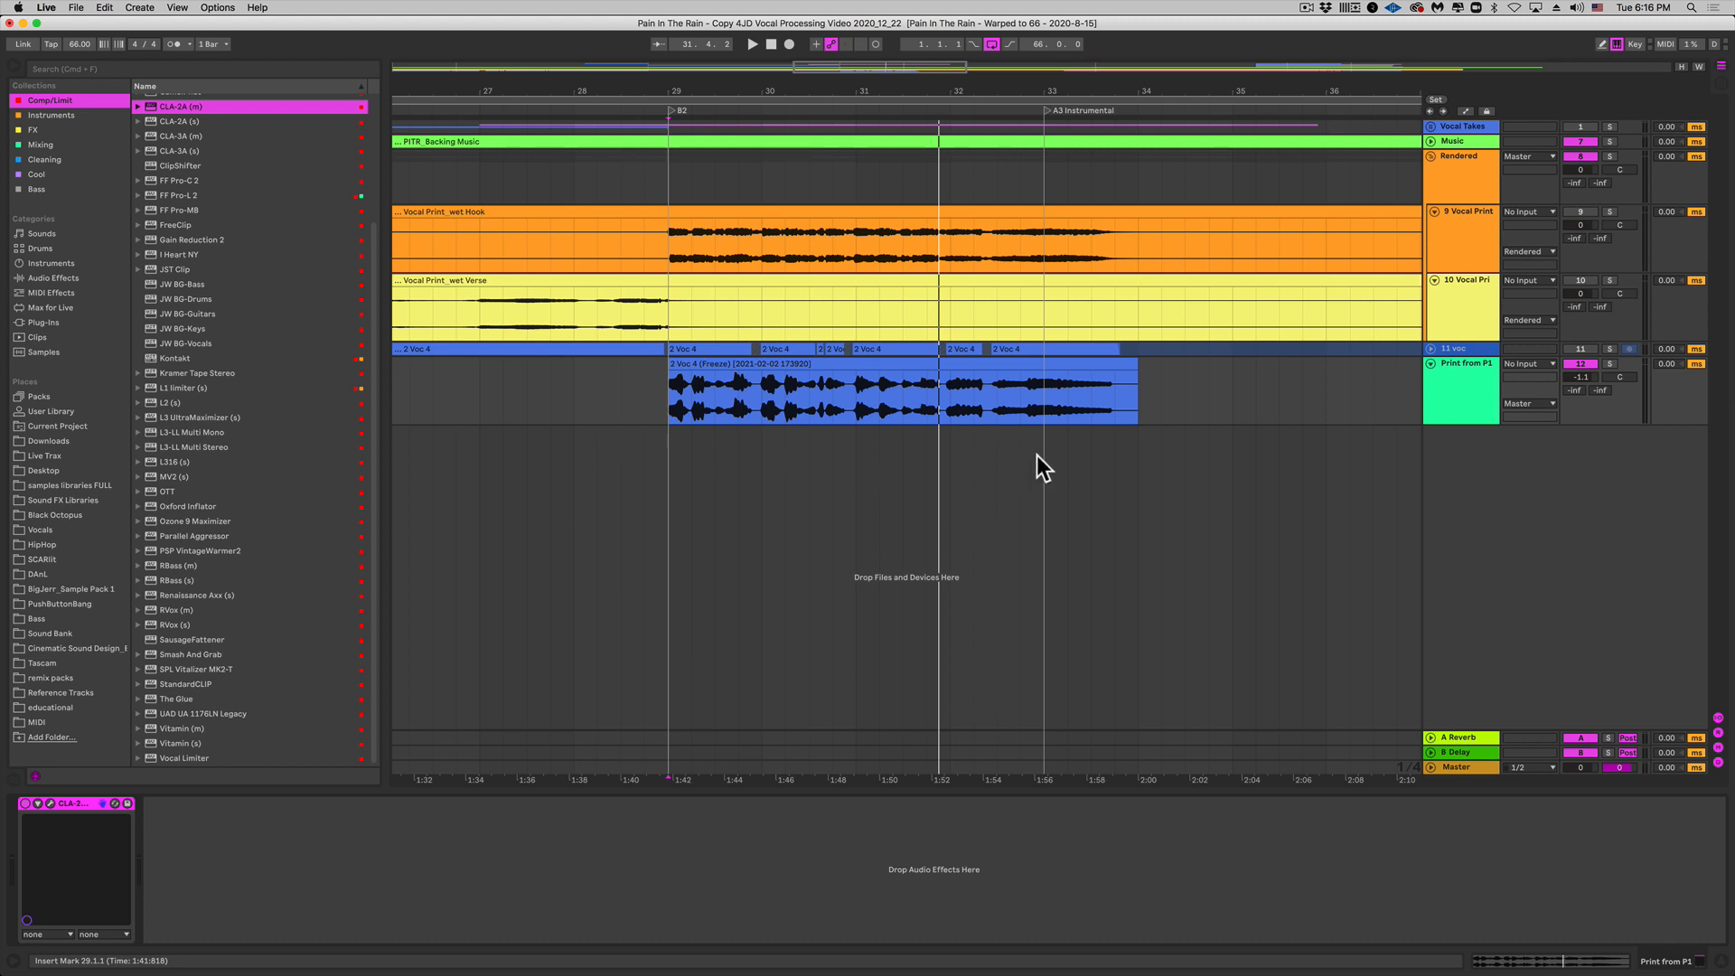
right_click(1457, 395)
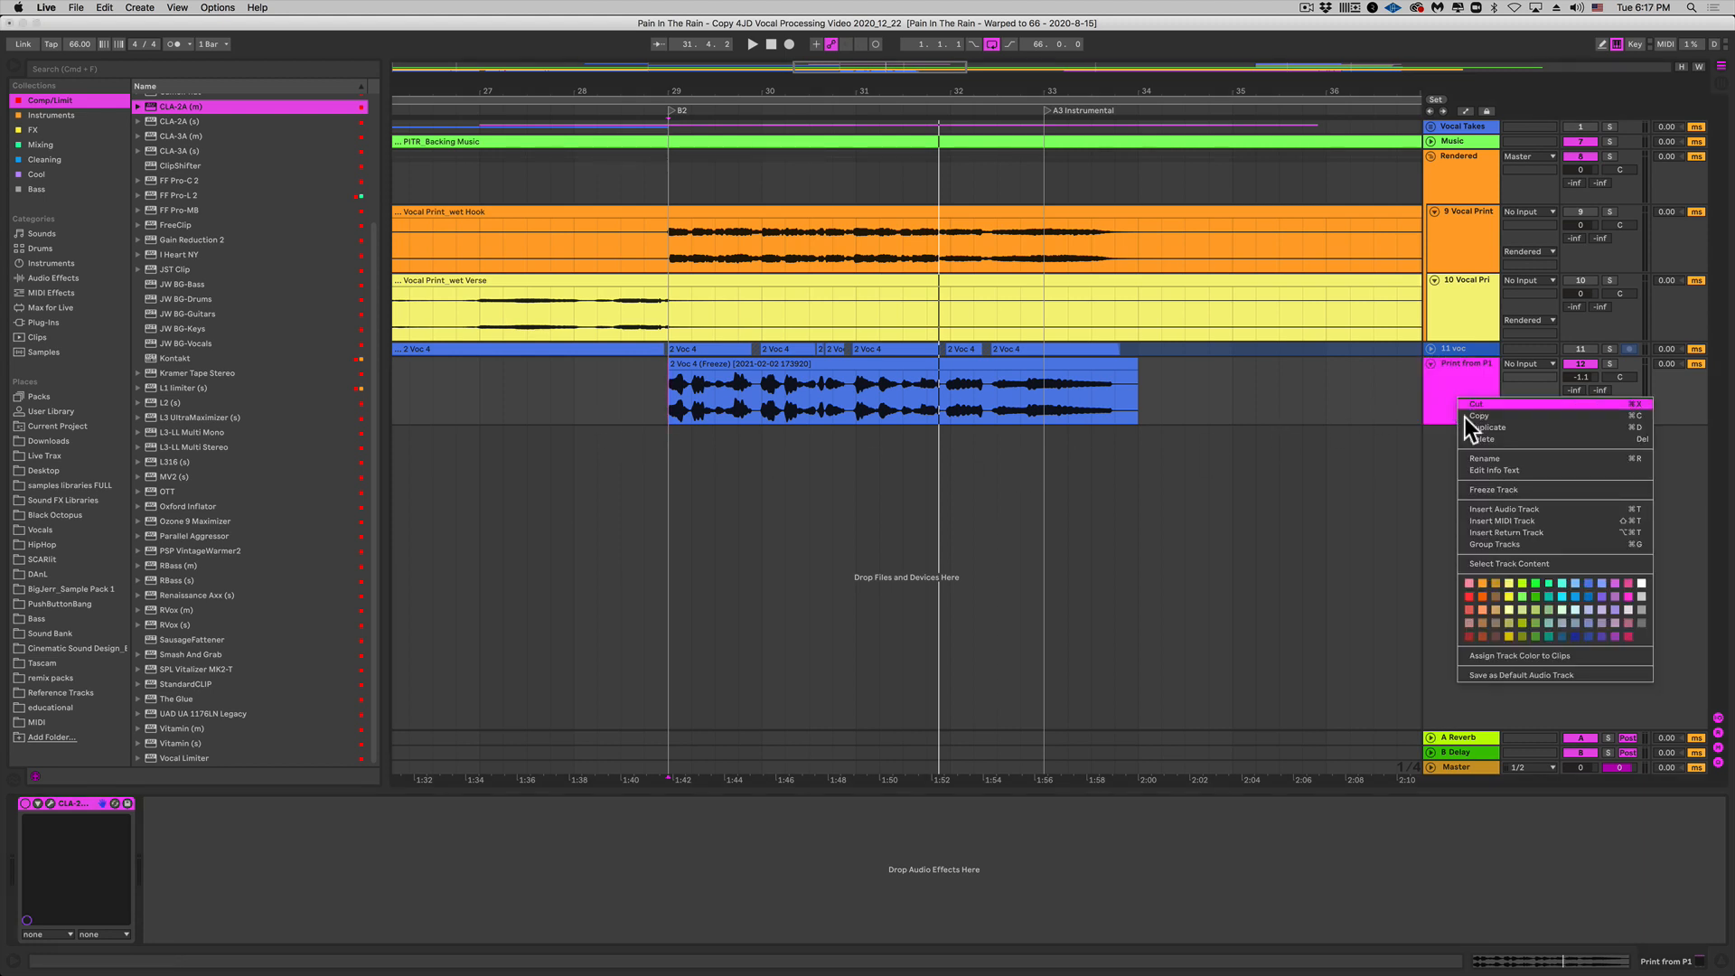
left_click(1495, 485)
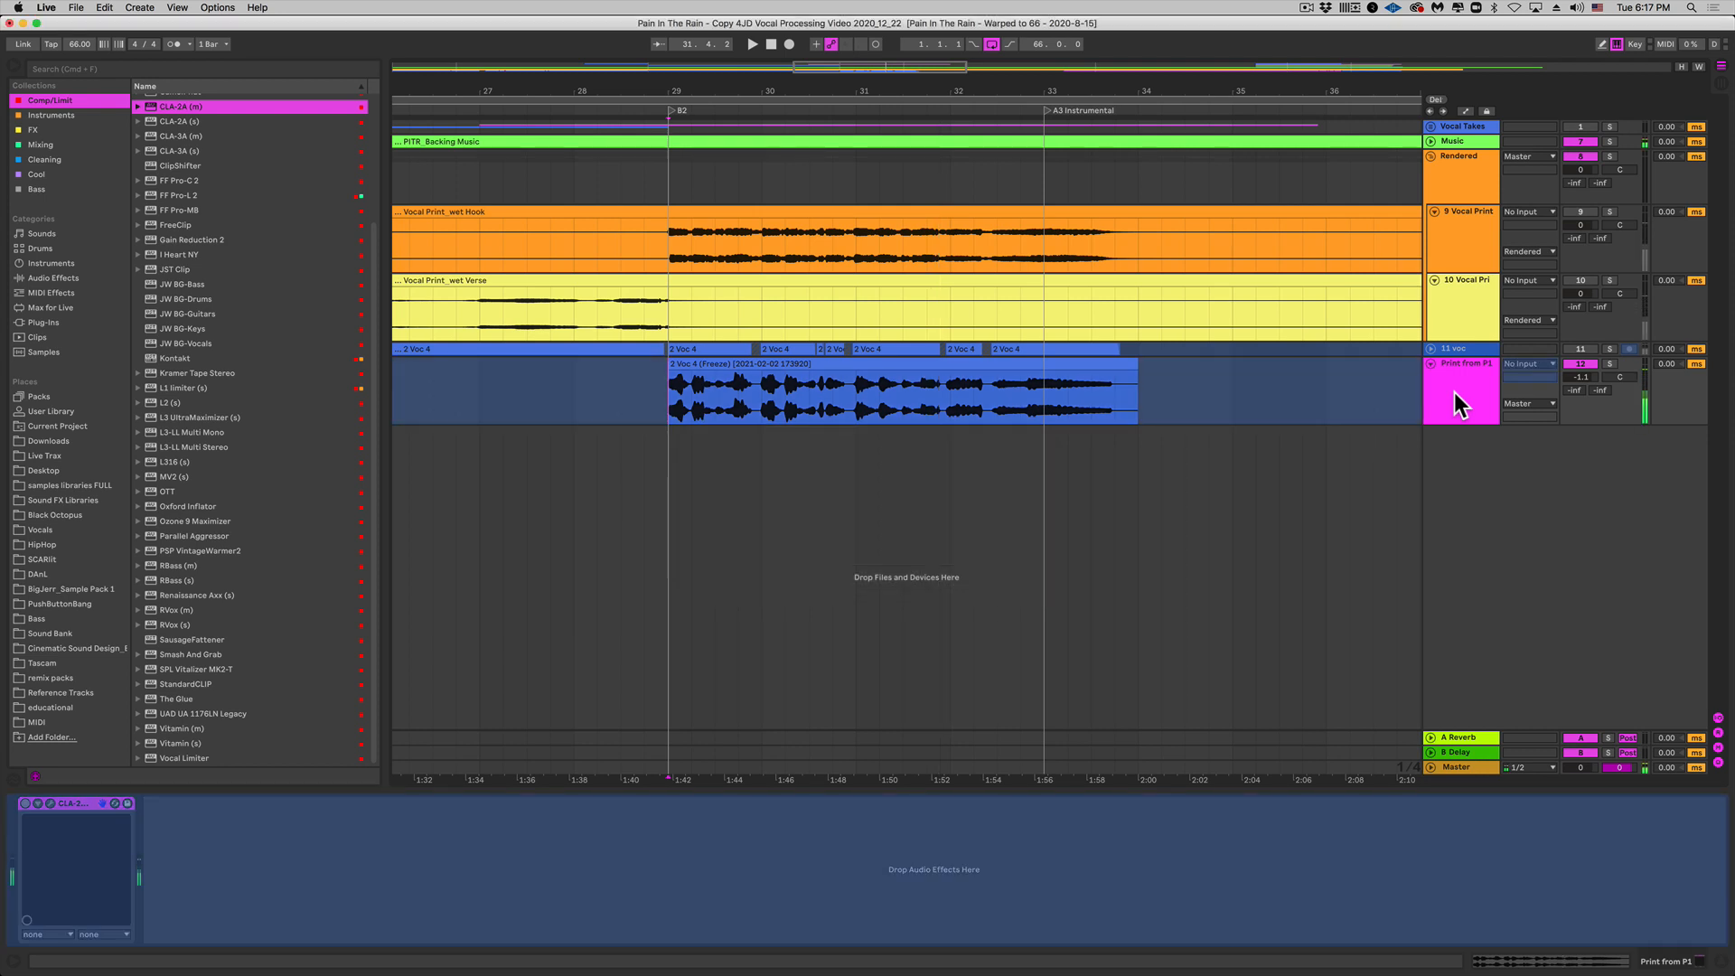
key("super+t")
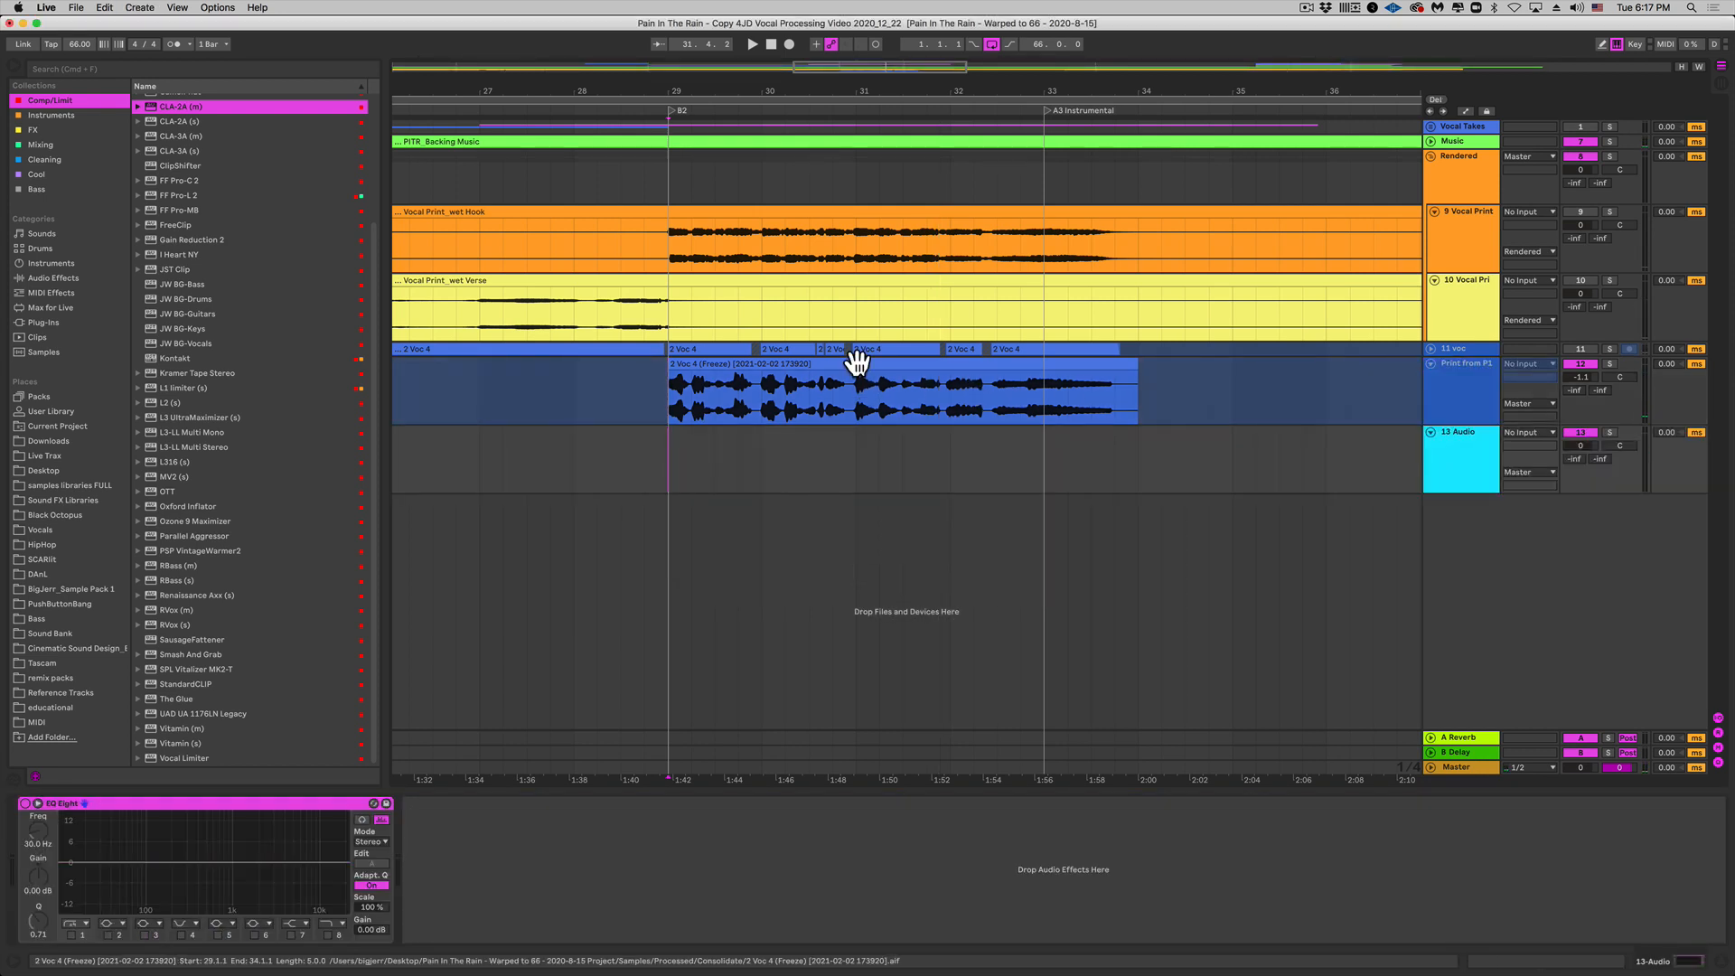
left_click_drag(856, 363, 865, 452)
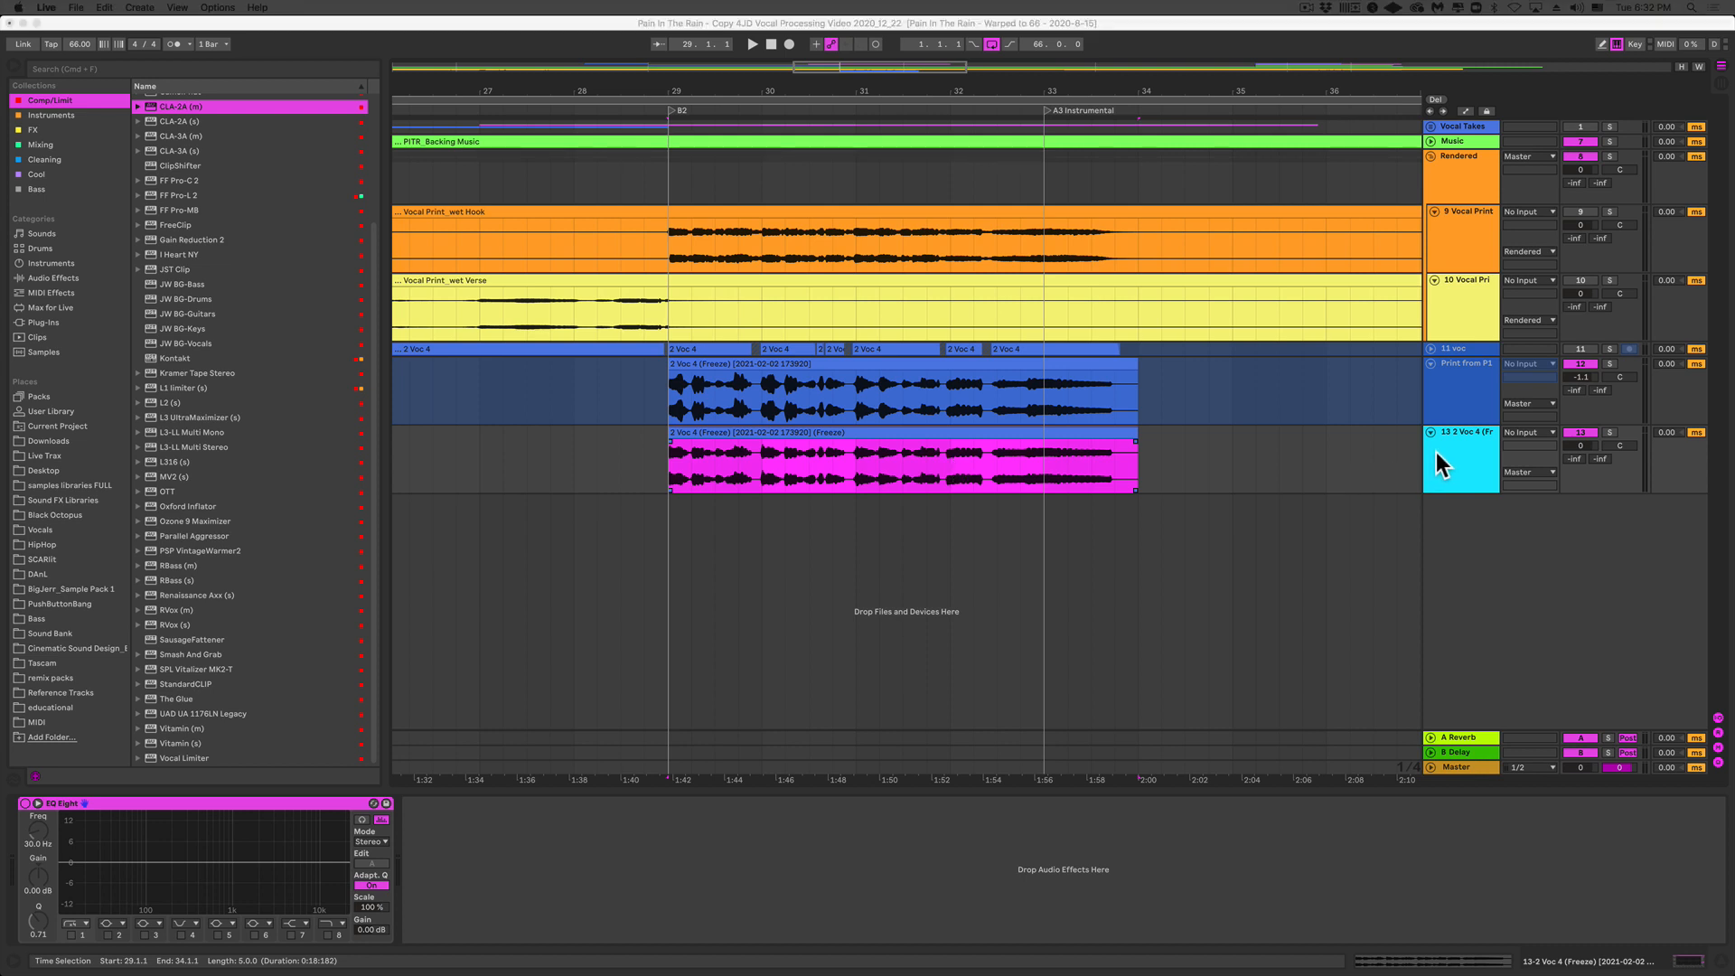
Step: Unfreeze the Print from P1 track
left_click(1440, 452)
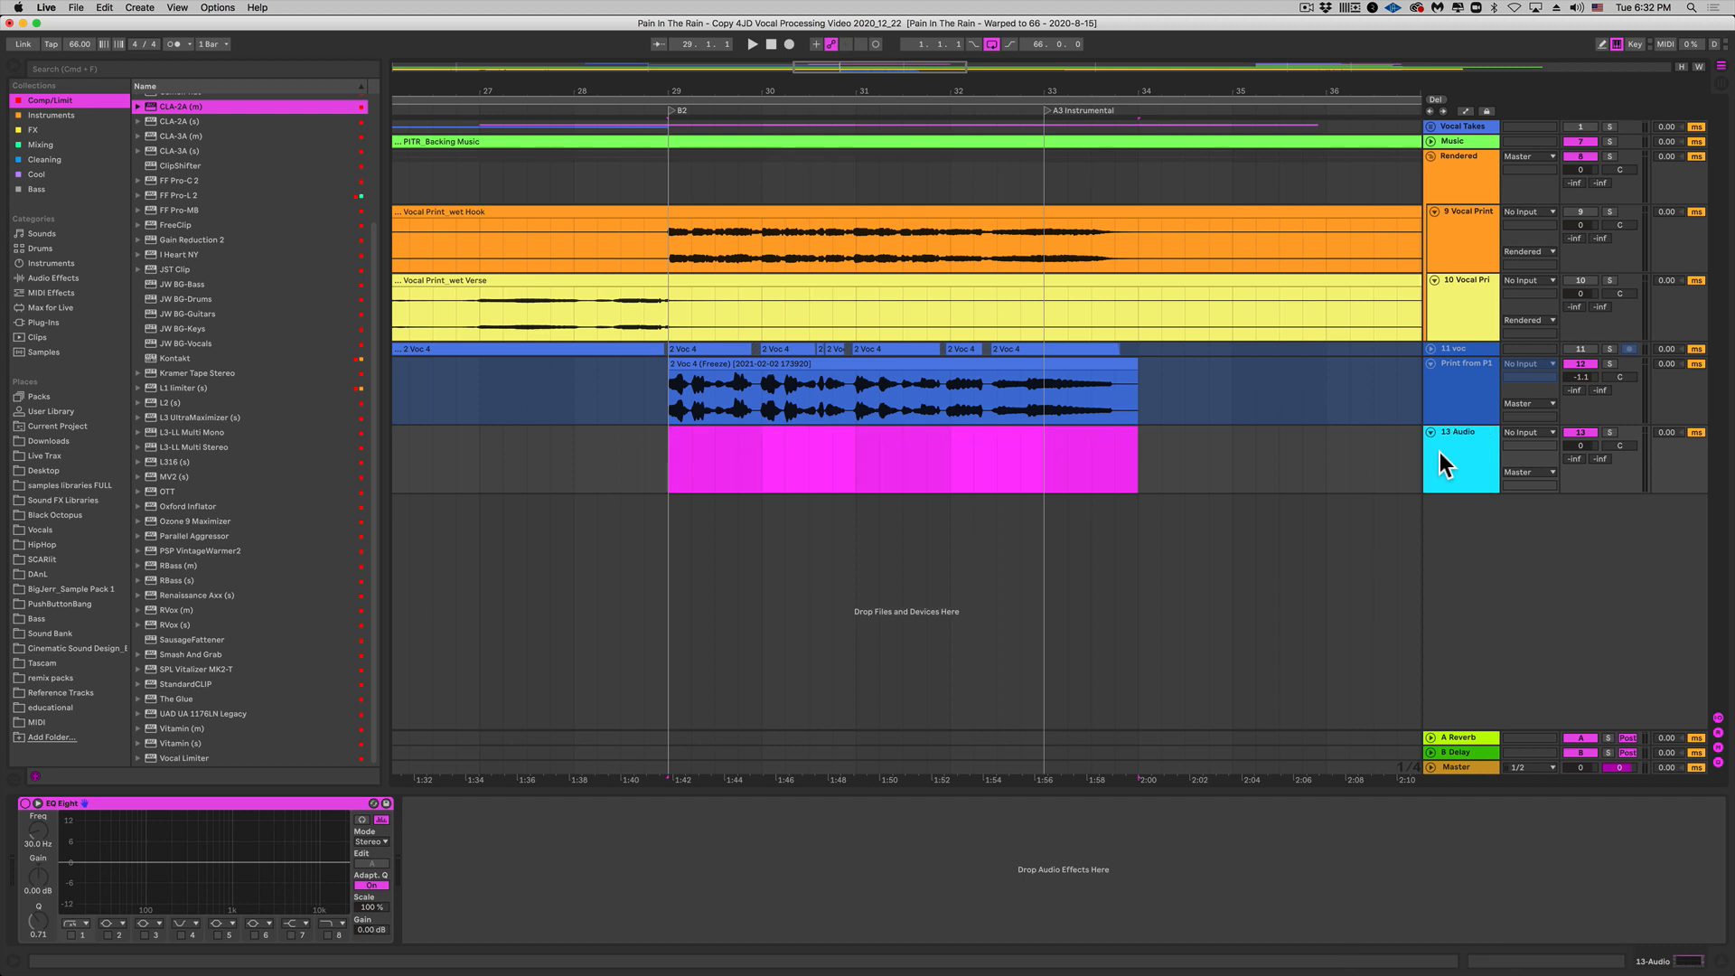
right_click(1437, 387)
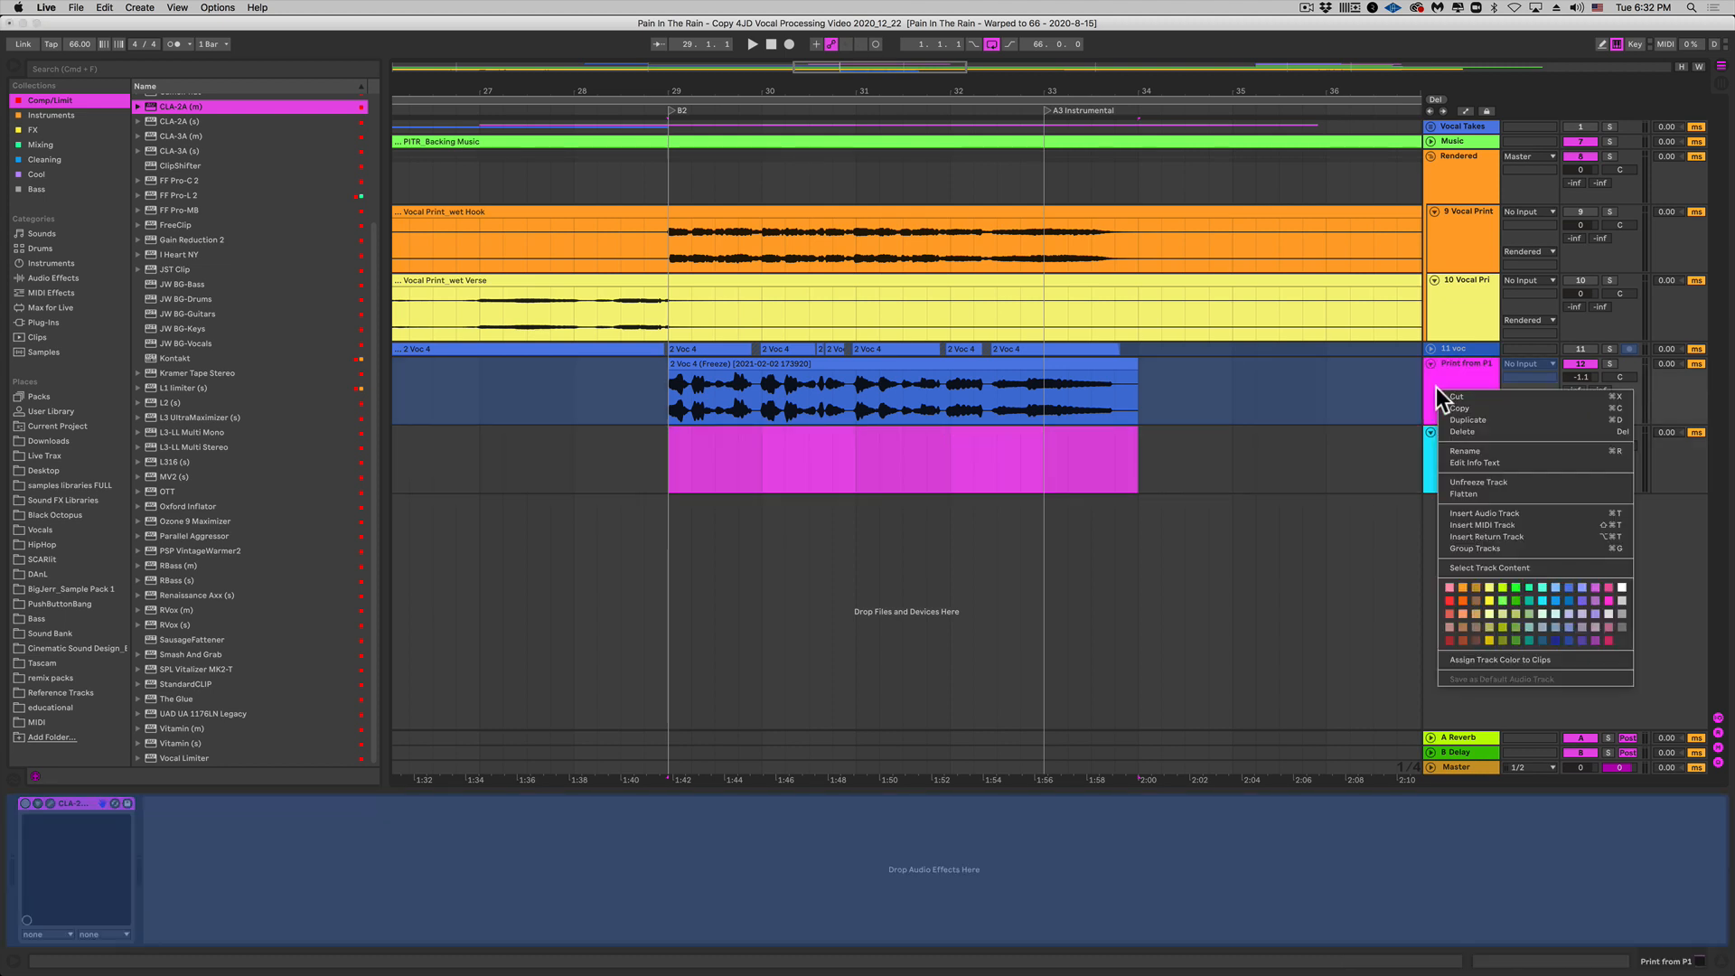
left_click(1467, 484)
left_click(685, 414)
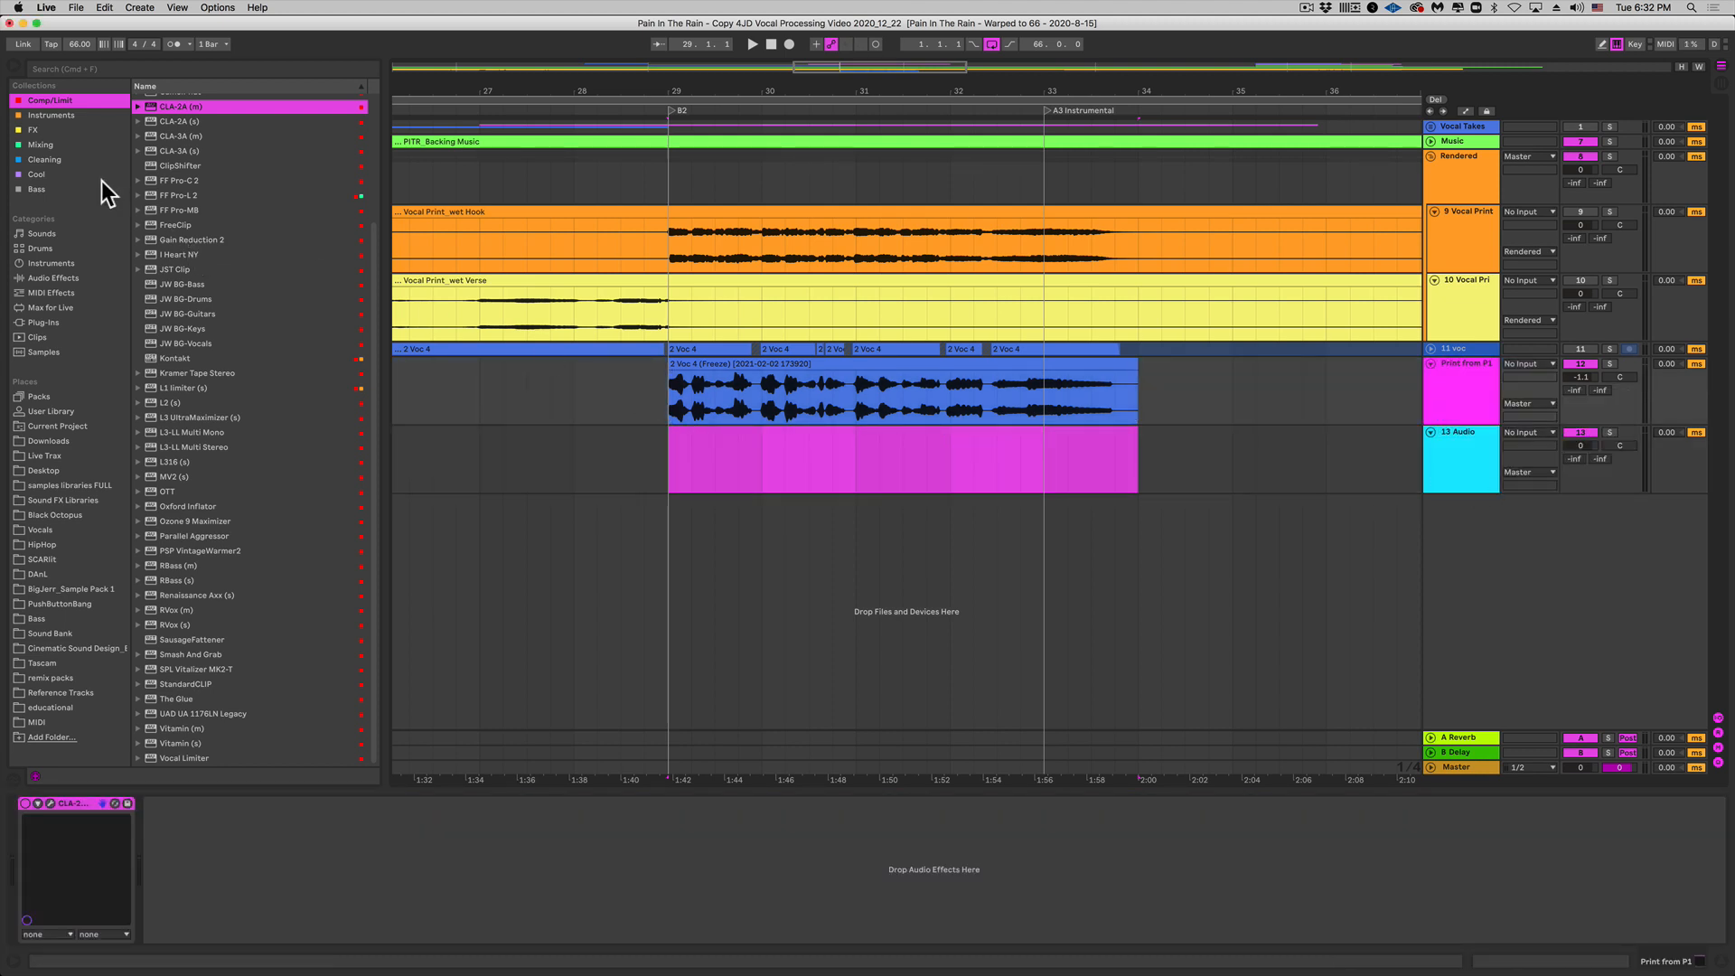
Step: Add FF Pro-Q 3 from the Mixing collection after CLA-2A and reposition its window
left_click(75, 145)
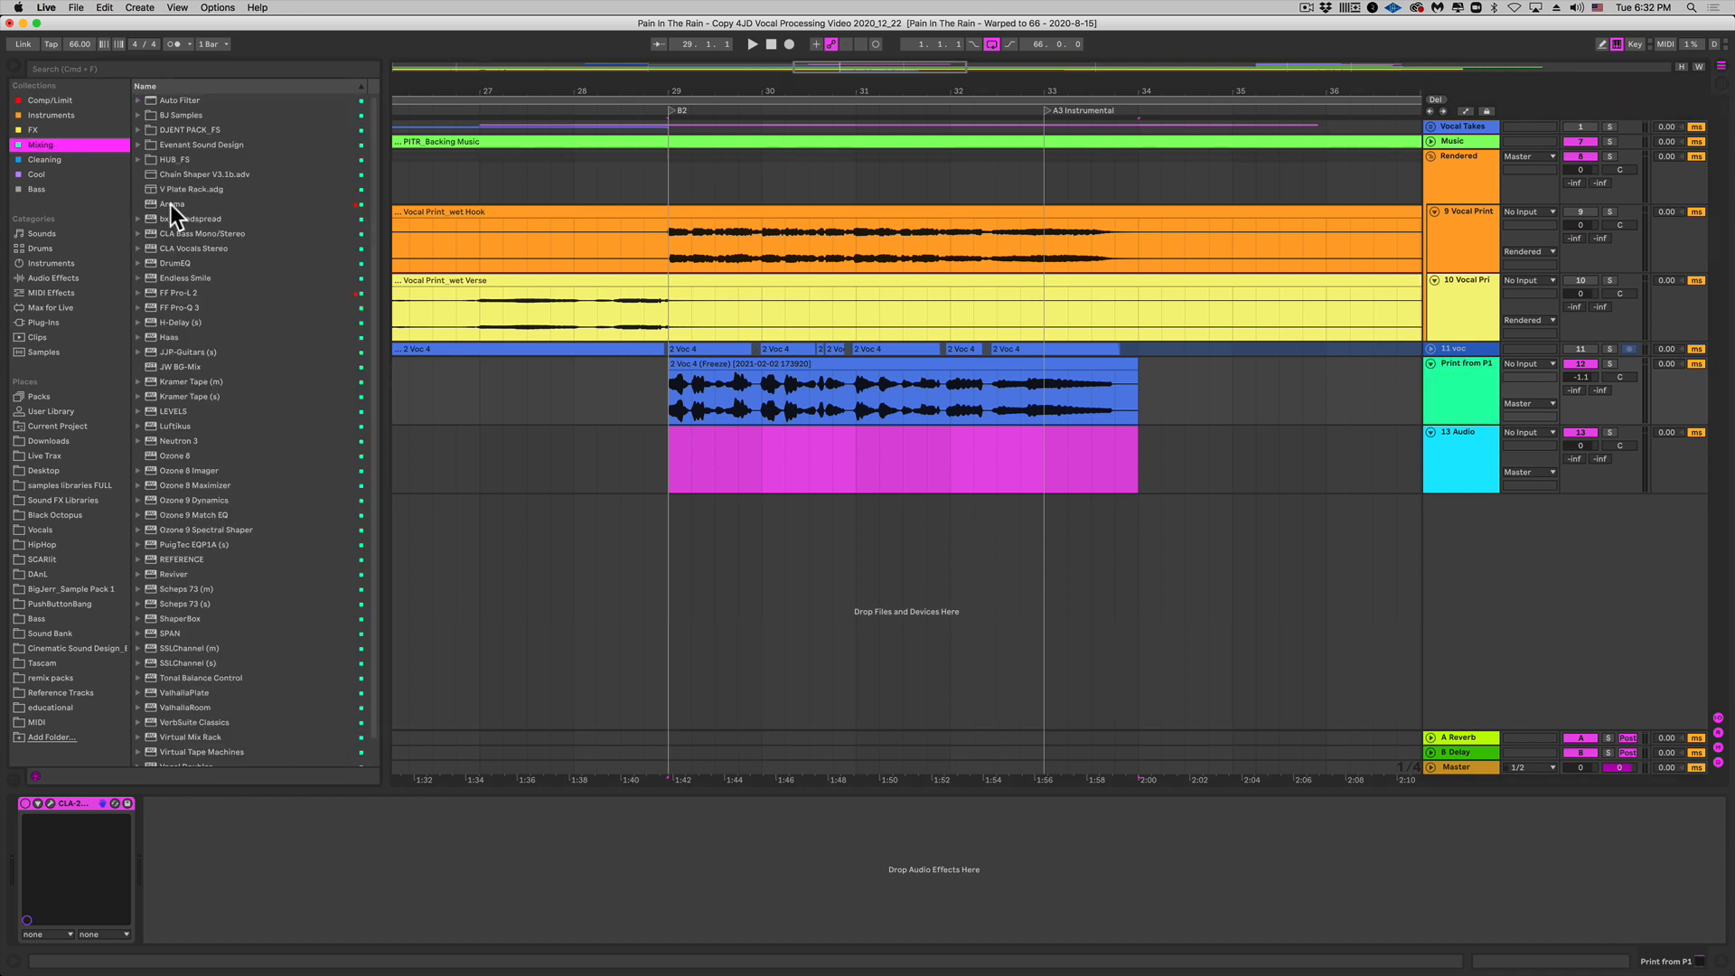
left_click(184, 307)
left_click_drag(219, 615, 252, 899)
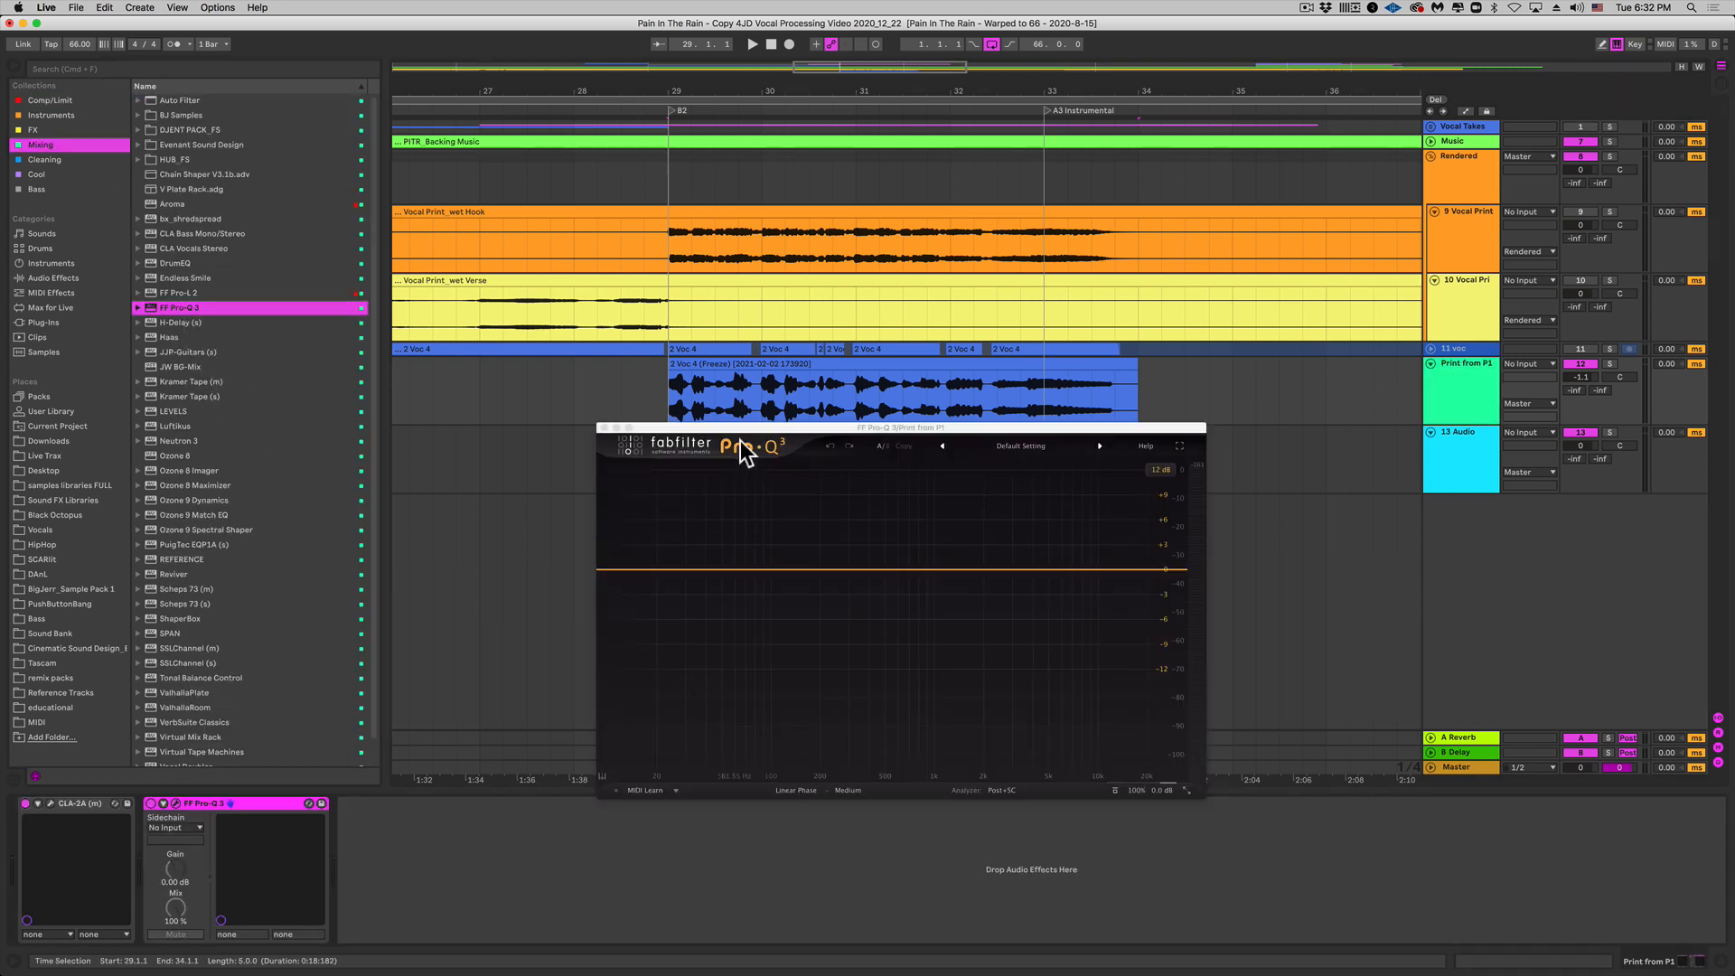
left_click_drag(737, 430, 757, 321)
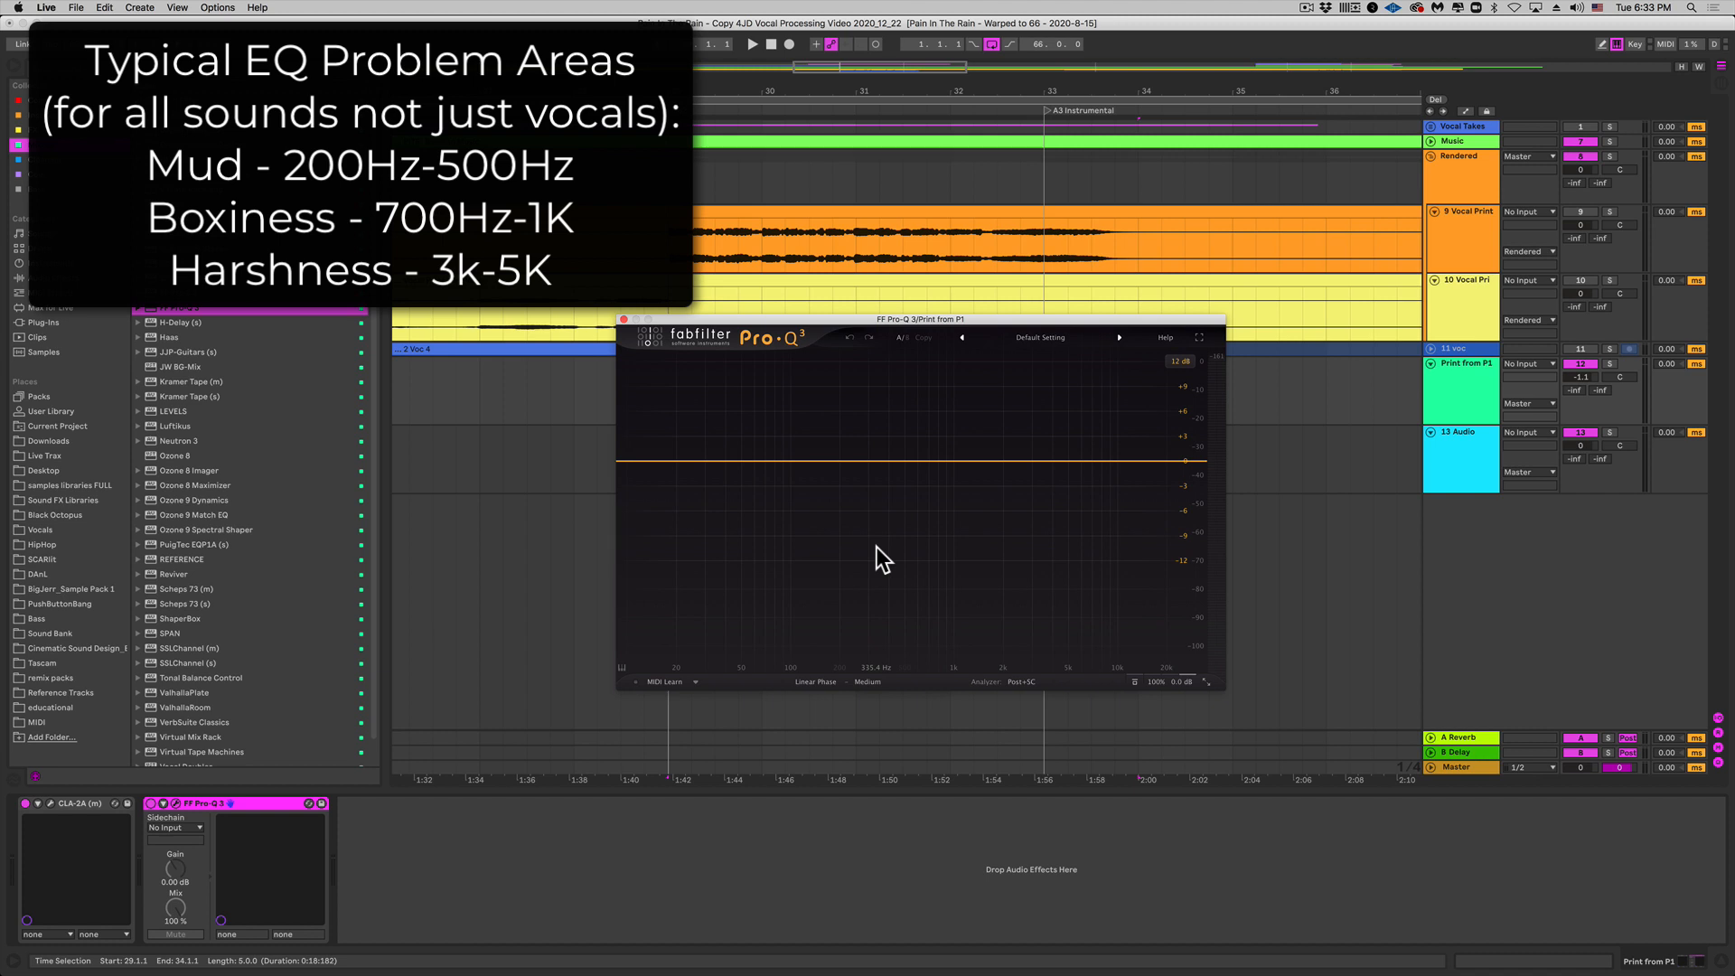
Step: Play the Print from P1 vocal to watch its spectrum in Pro-Q 3, then stop
left_click(1452, 400)
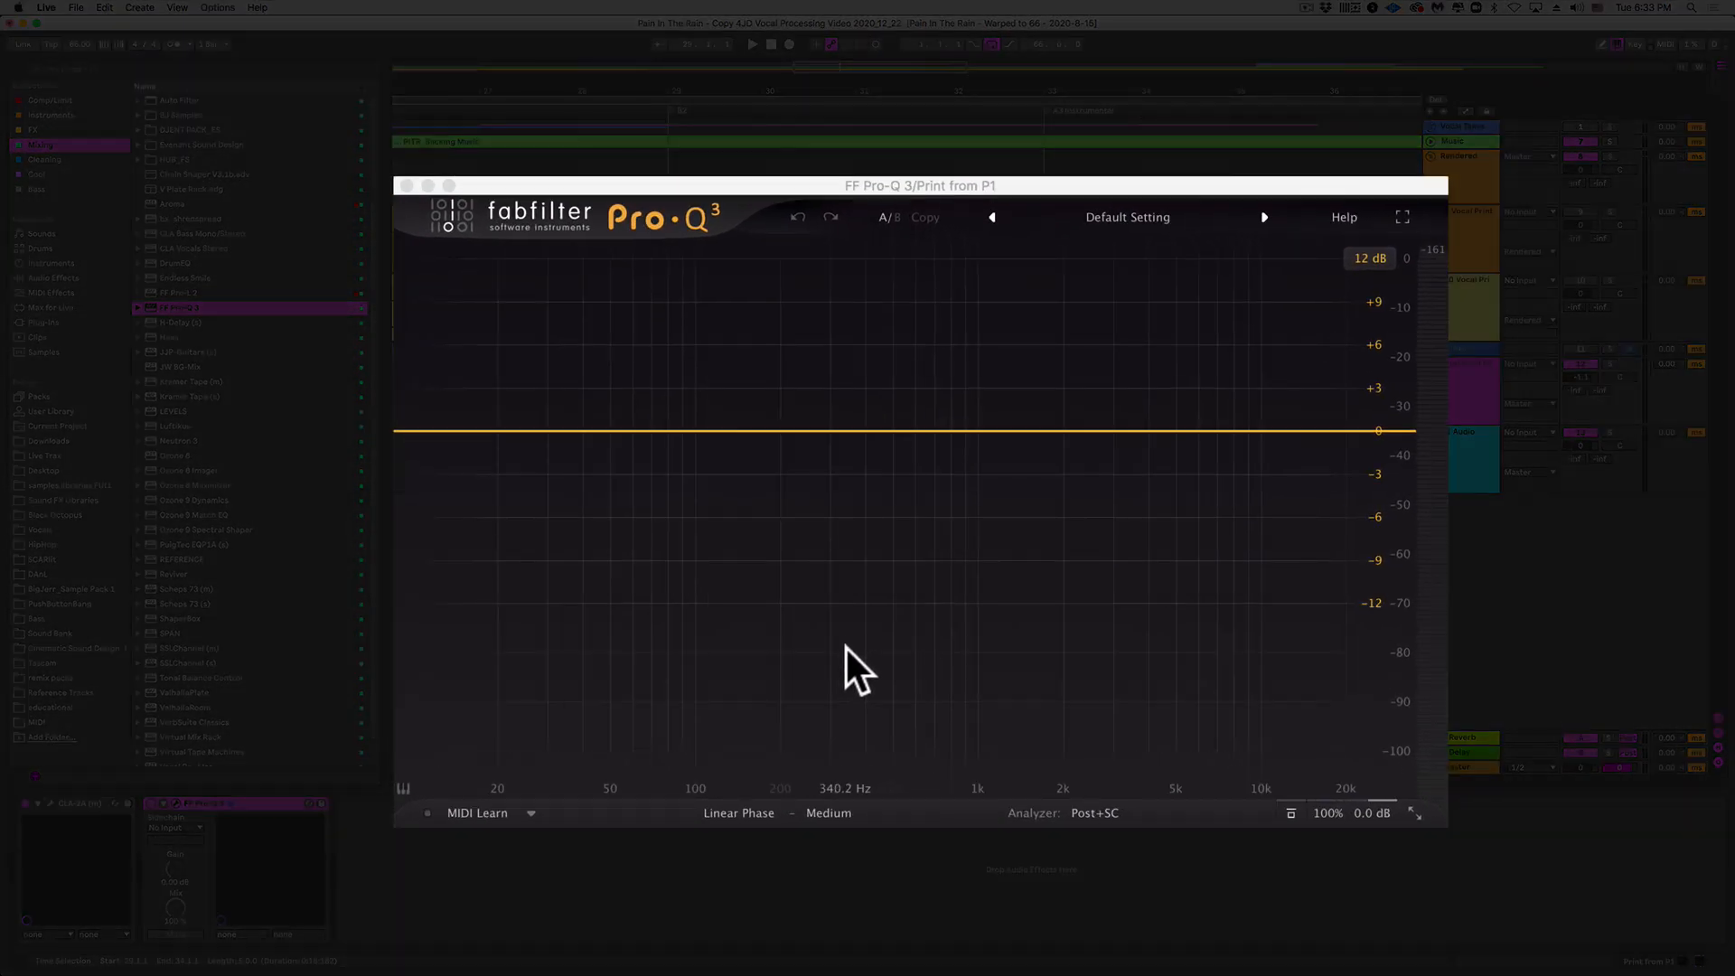
key("space")
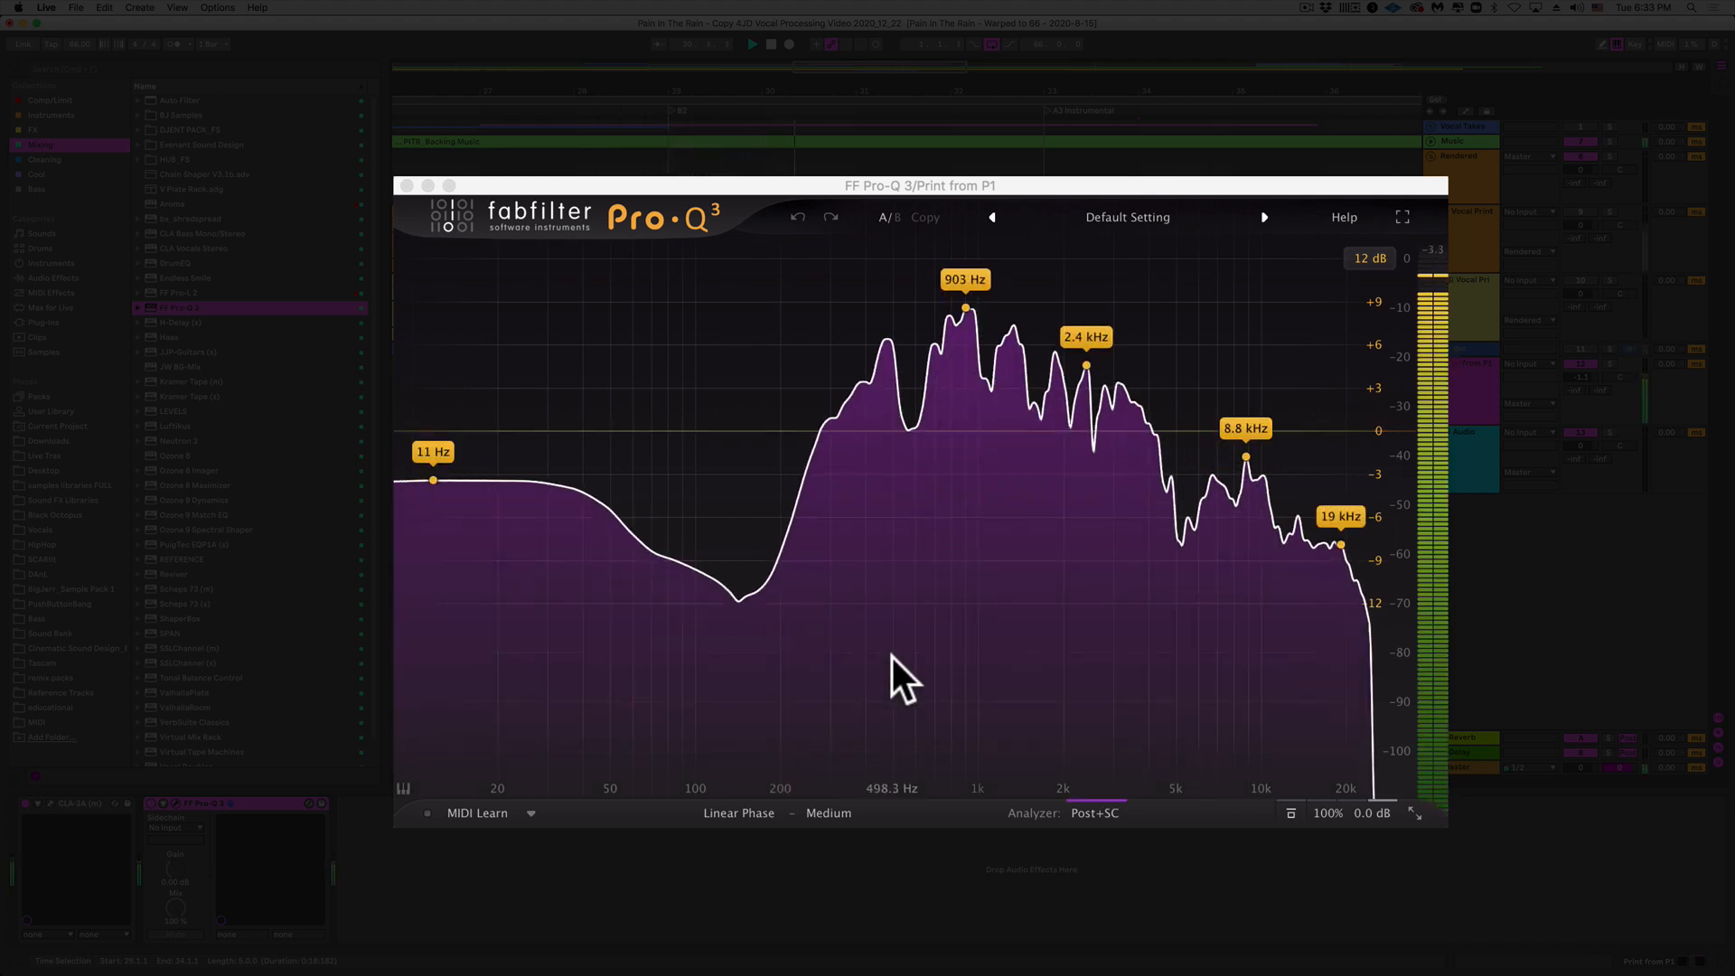
left_click(892, 658)
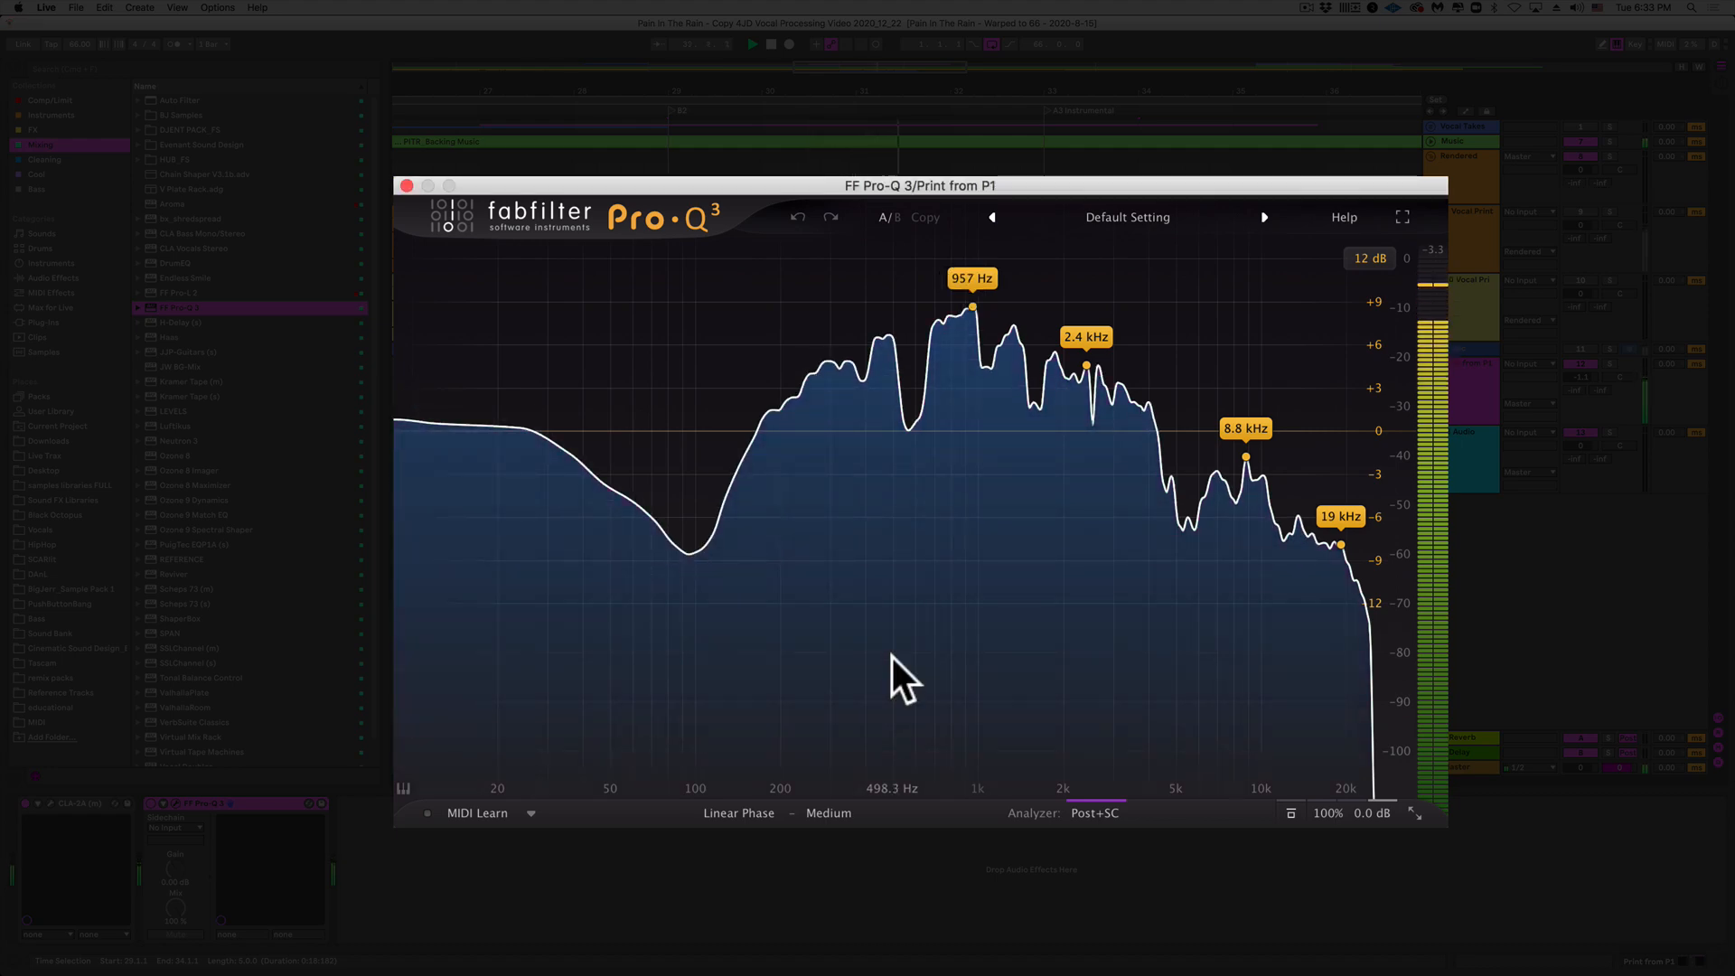
key("space")
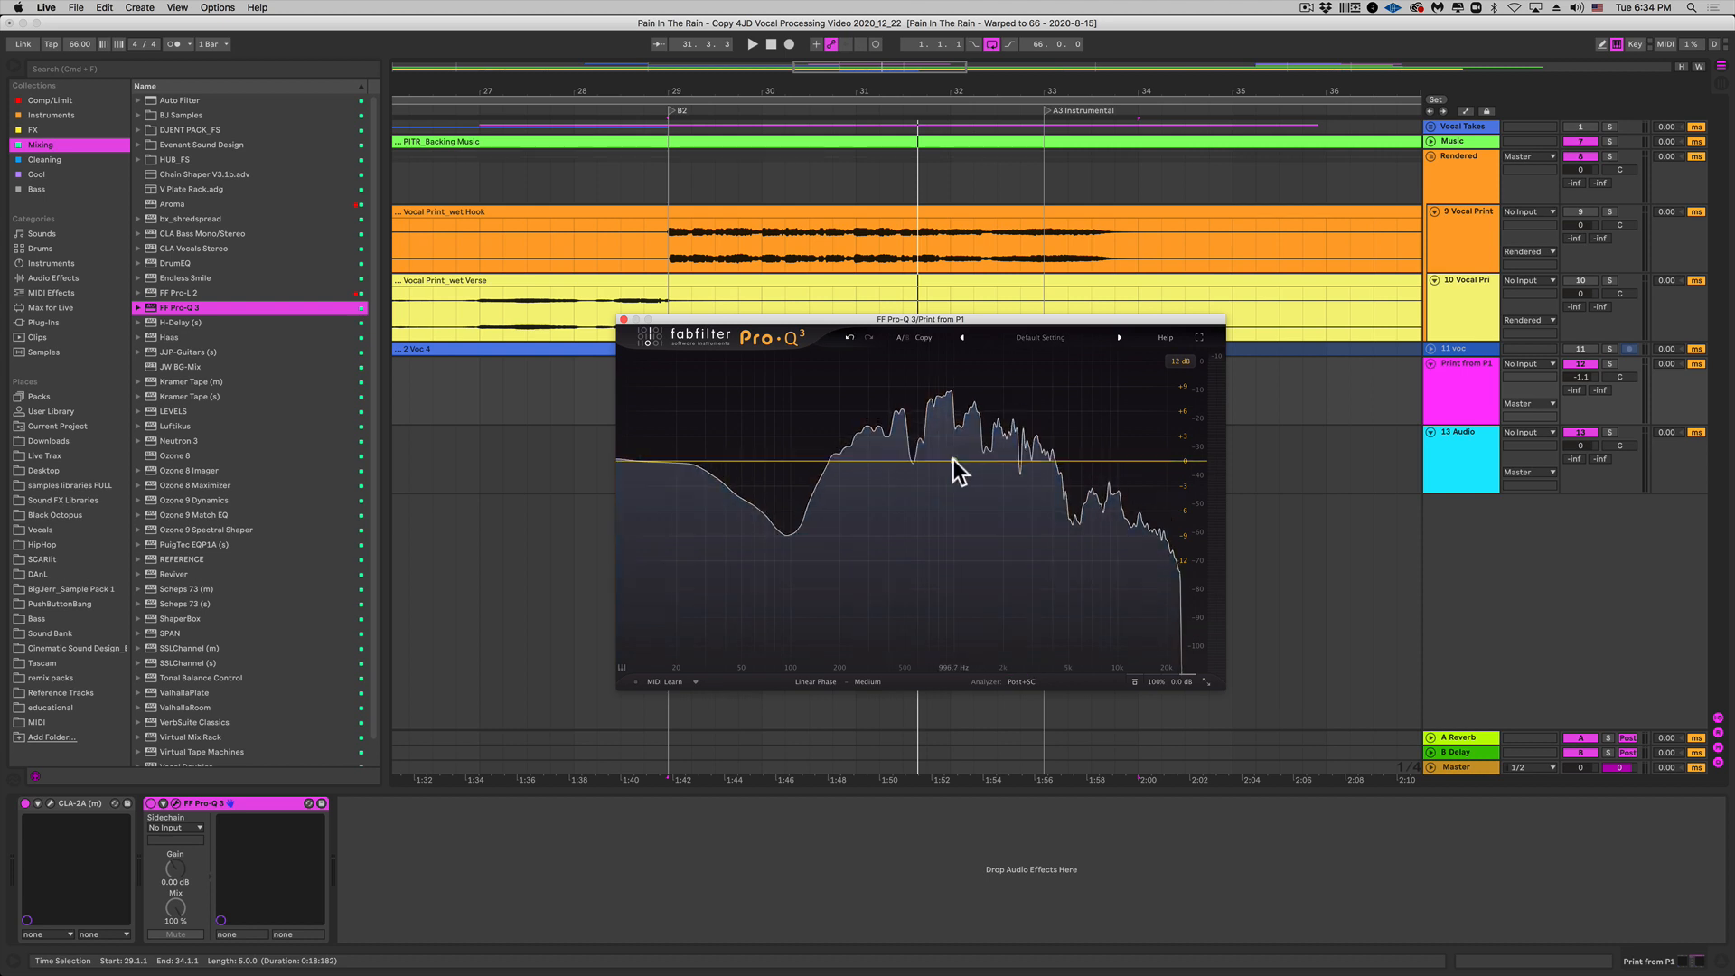
Step: Add two Pro-Q 3 bell bands, one near 963 Hz and one around 2 kHz
double_click(951, 459)
left_click_drag(947, 458, 949, 458)
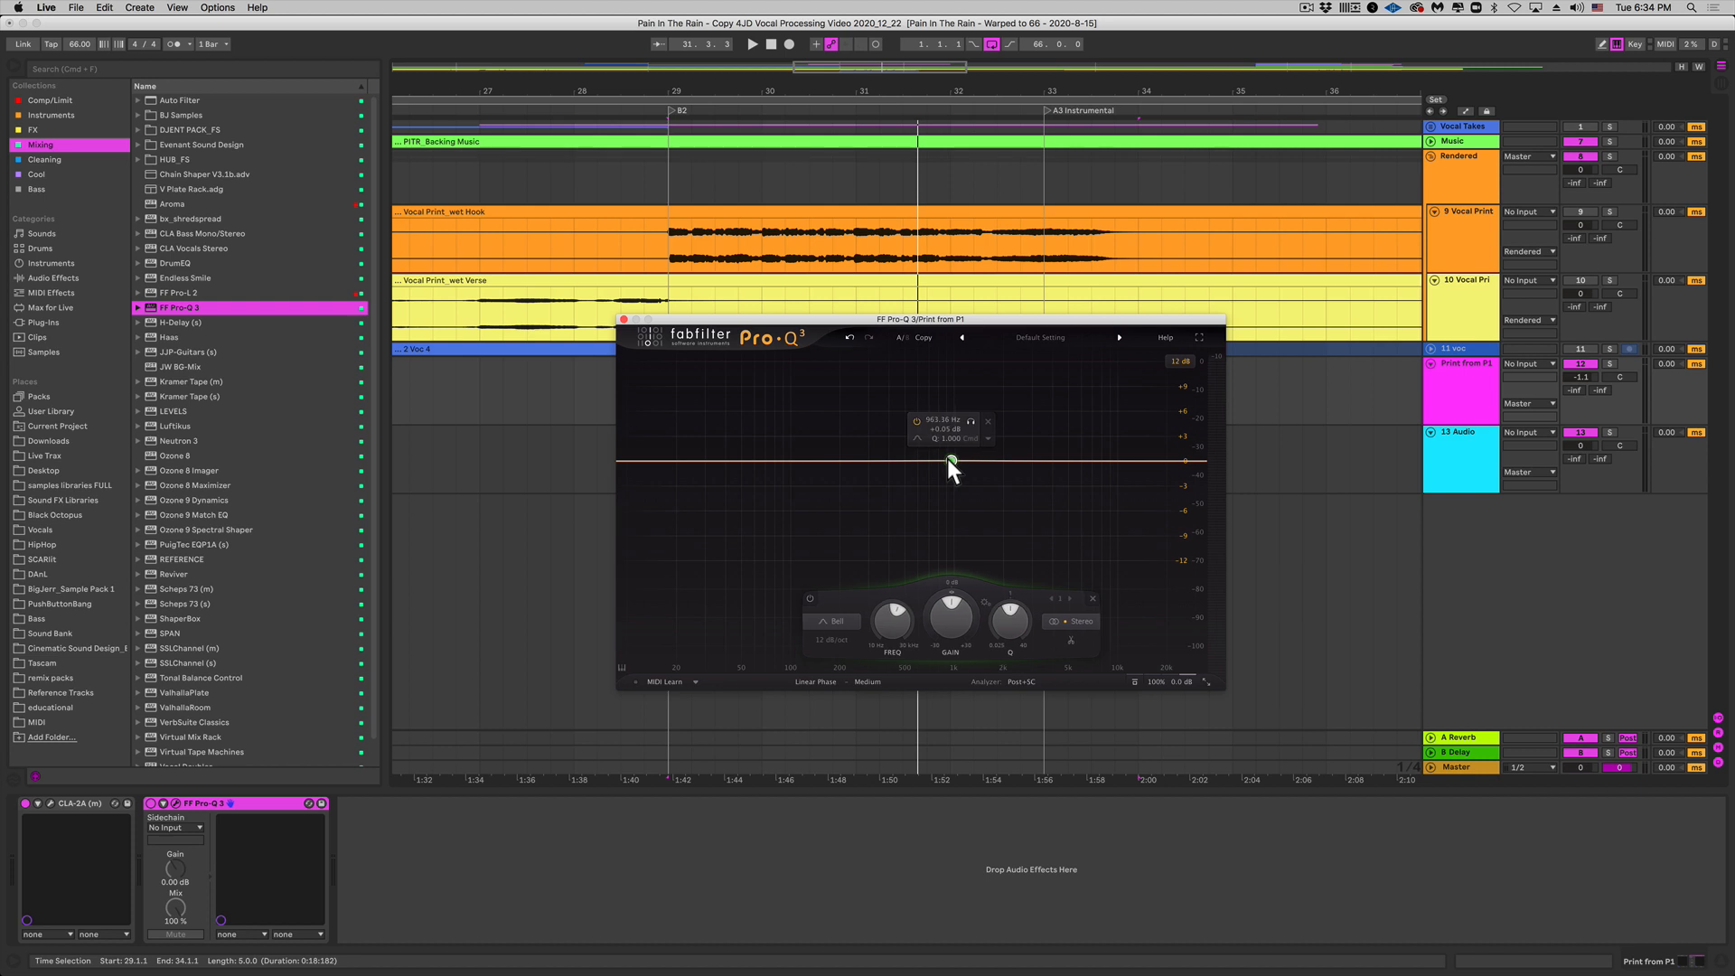
double_click(1014, 461)
Step: Add a 12 dB/oct low cut at about 65 Hz, then play and solo Print from P1
double_click(628, 461)
left_click_drag(628, 461, 881, 475)
key("space")
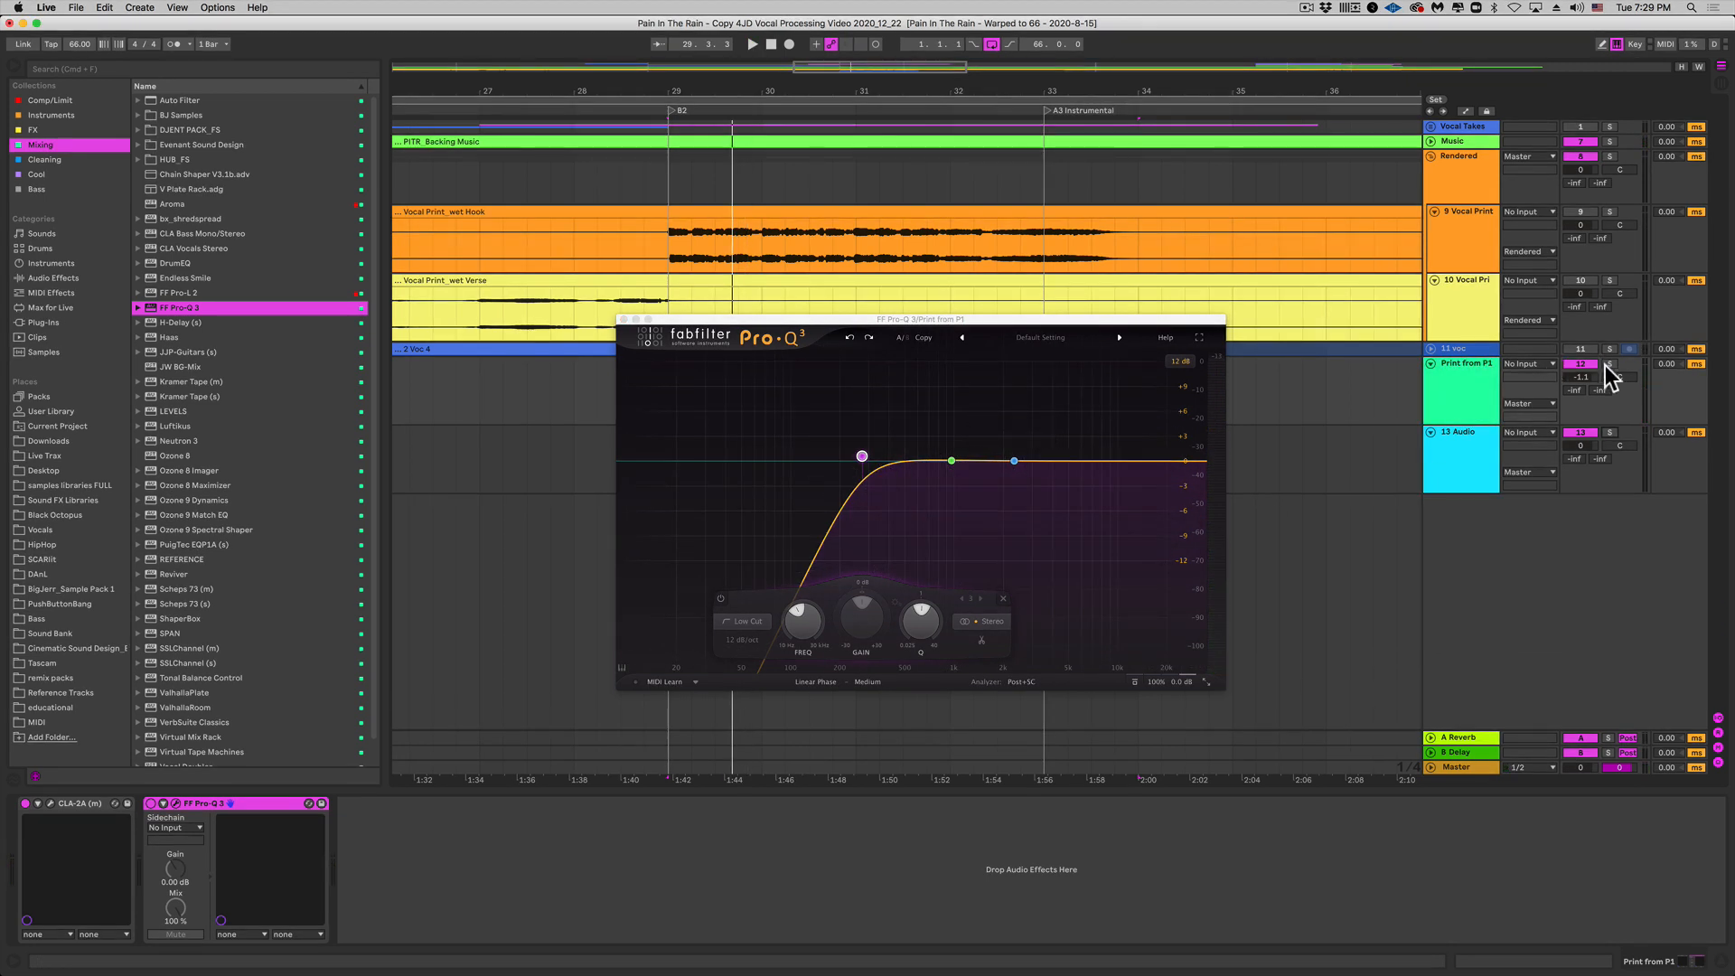
left_click(1608, 365)
mouse_move(972, 468)
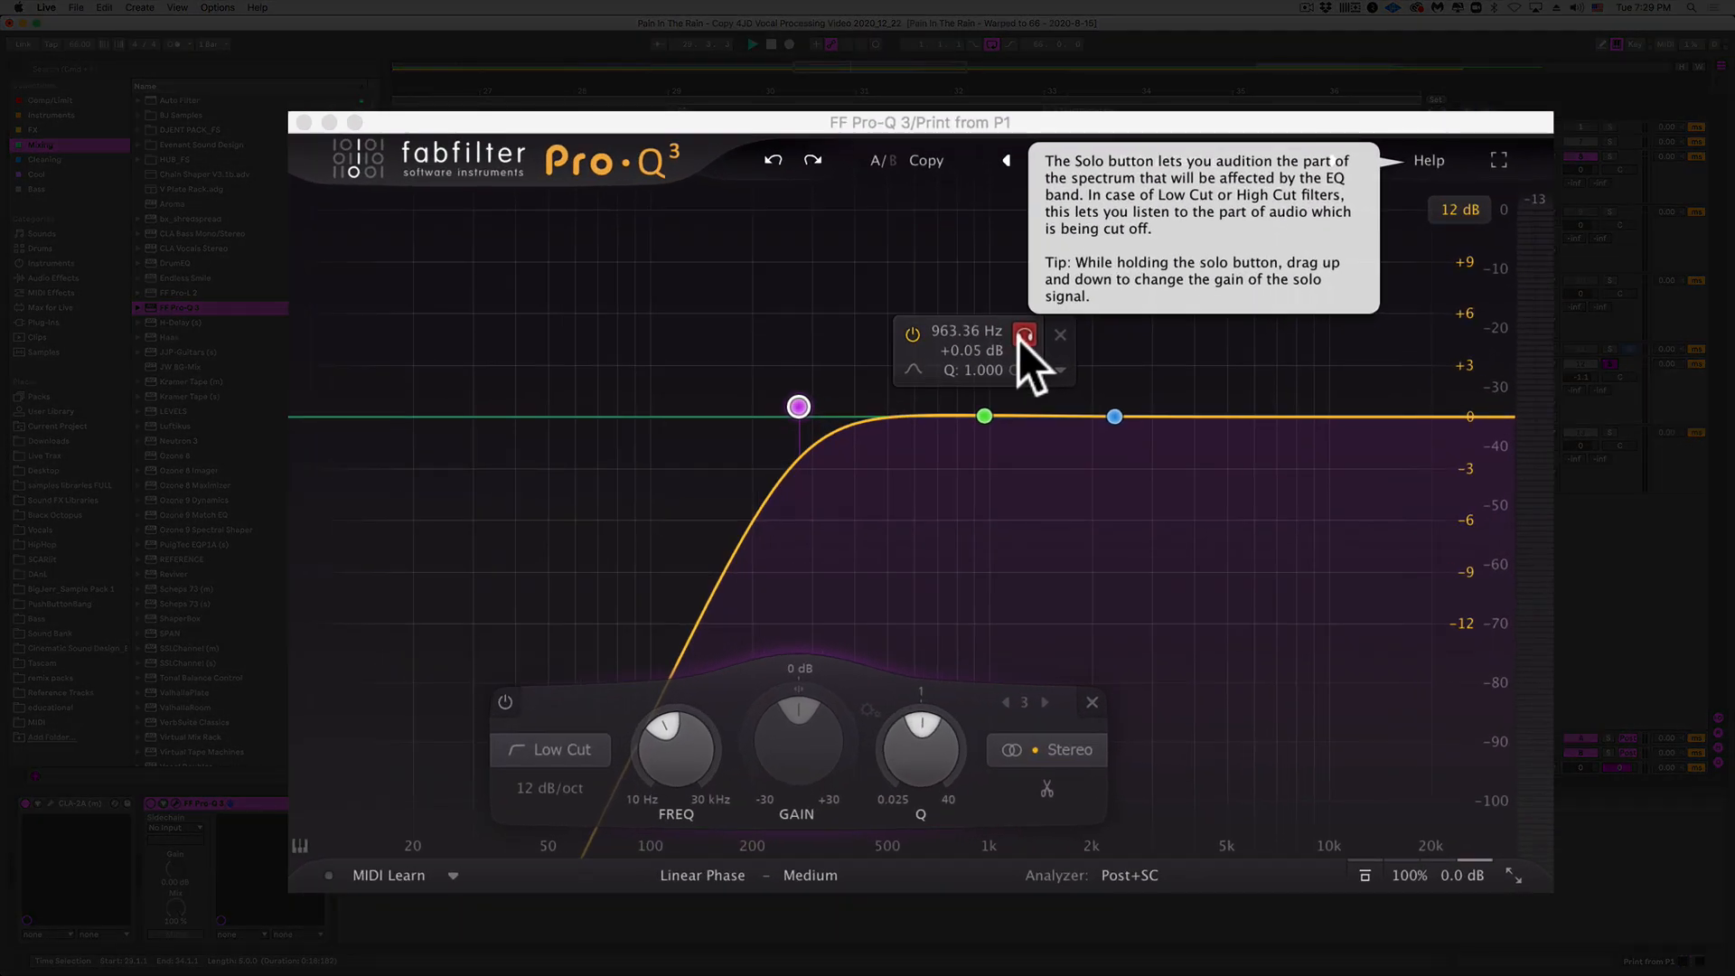
Step: Narrow band 1 to Q 6.196 at 893.85 Hz with a dynamic cut of about 1.4 dB
key("space")
left_click_drag(1018, 336, 1007, 414)
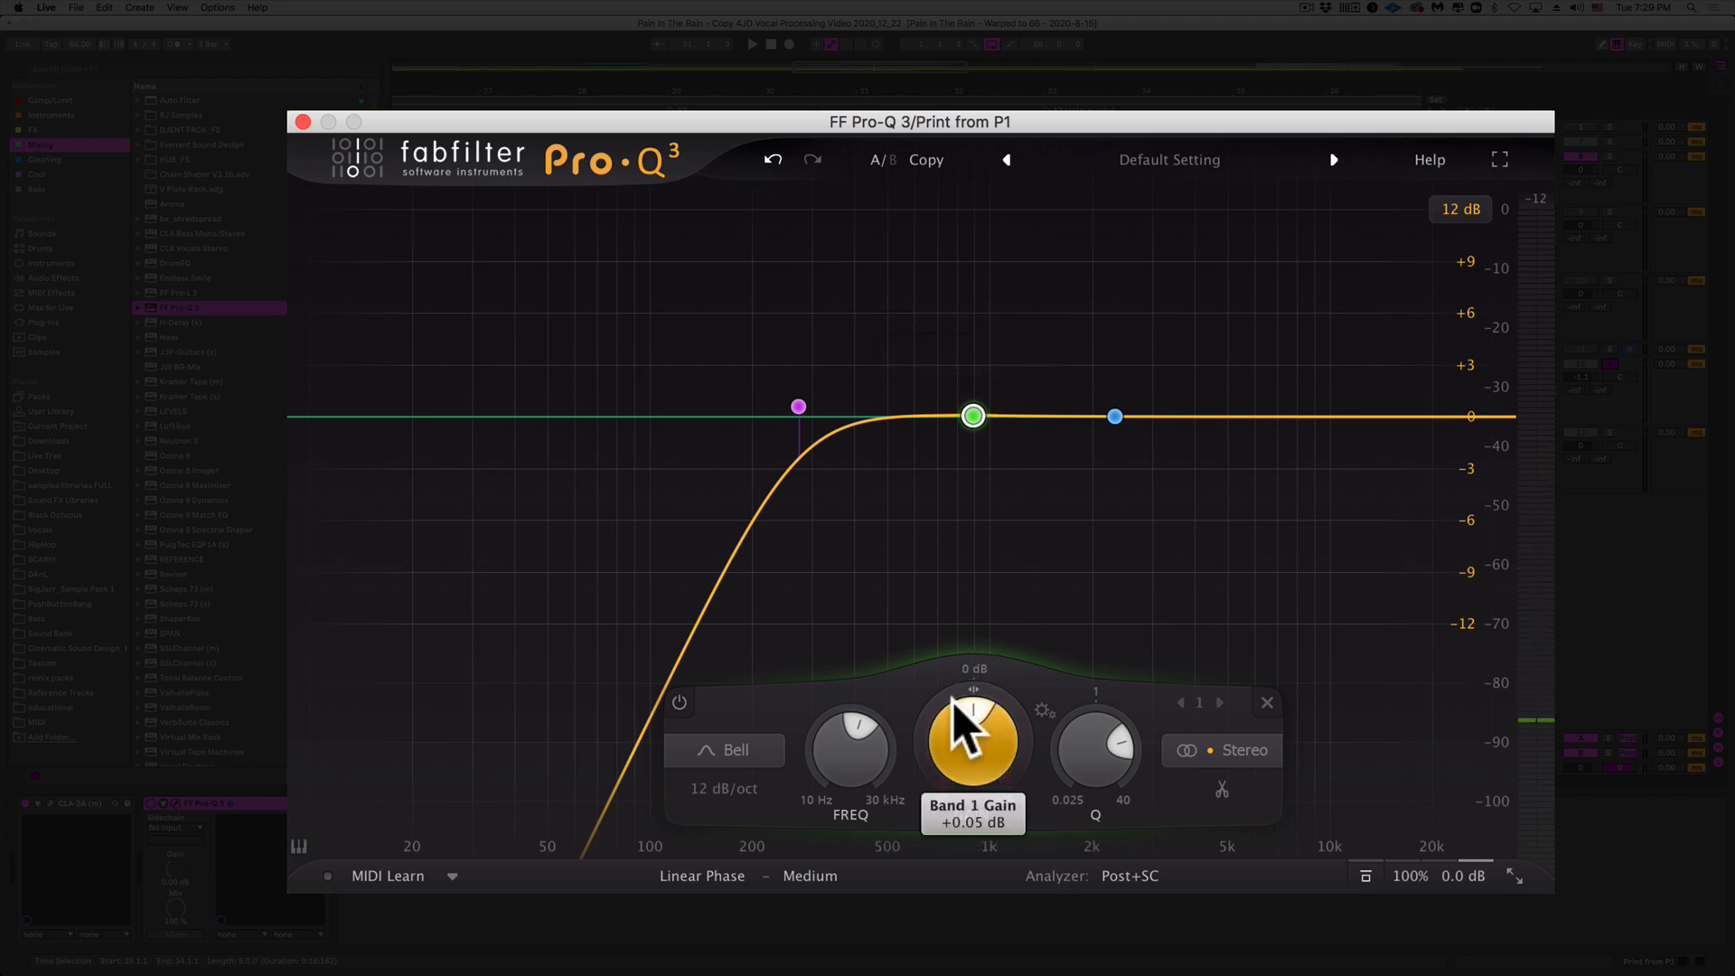
mouse_move(954, 687)
left_click_drag(954, 687, 904, 870)
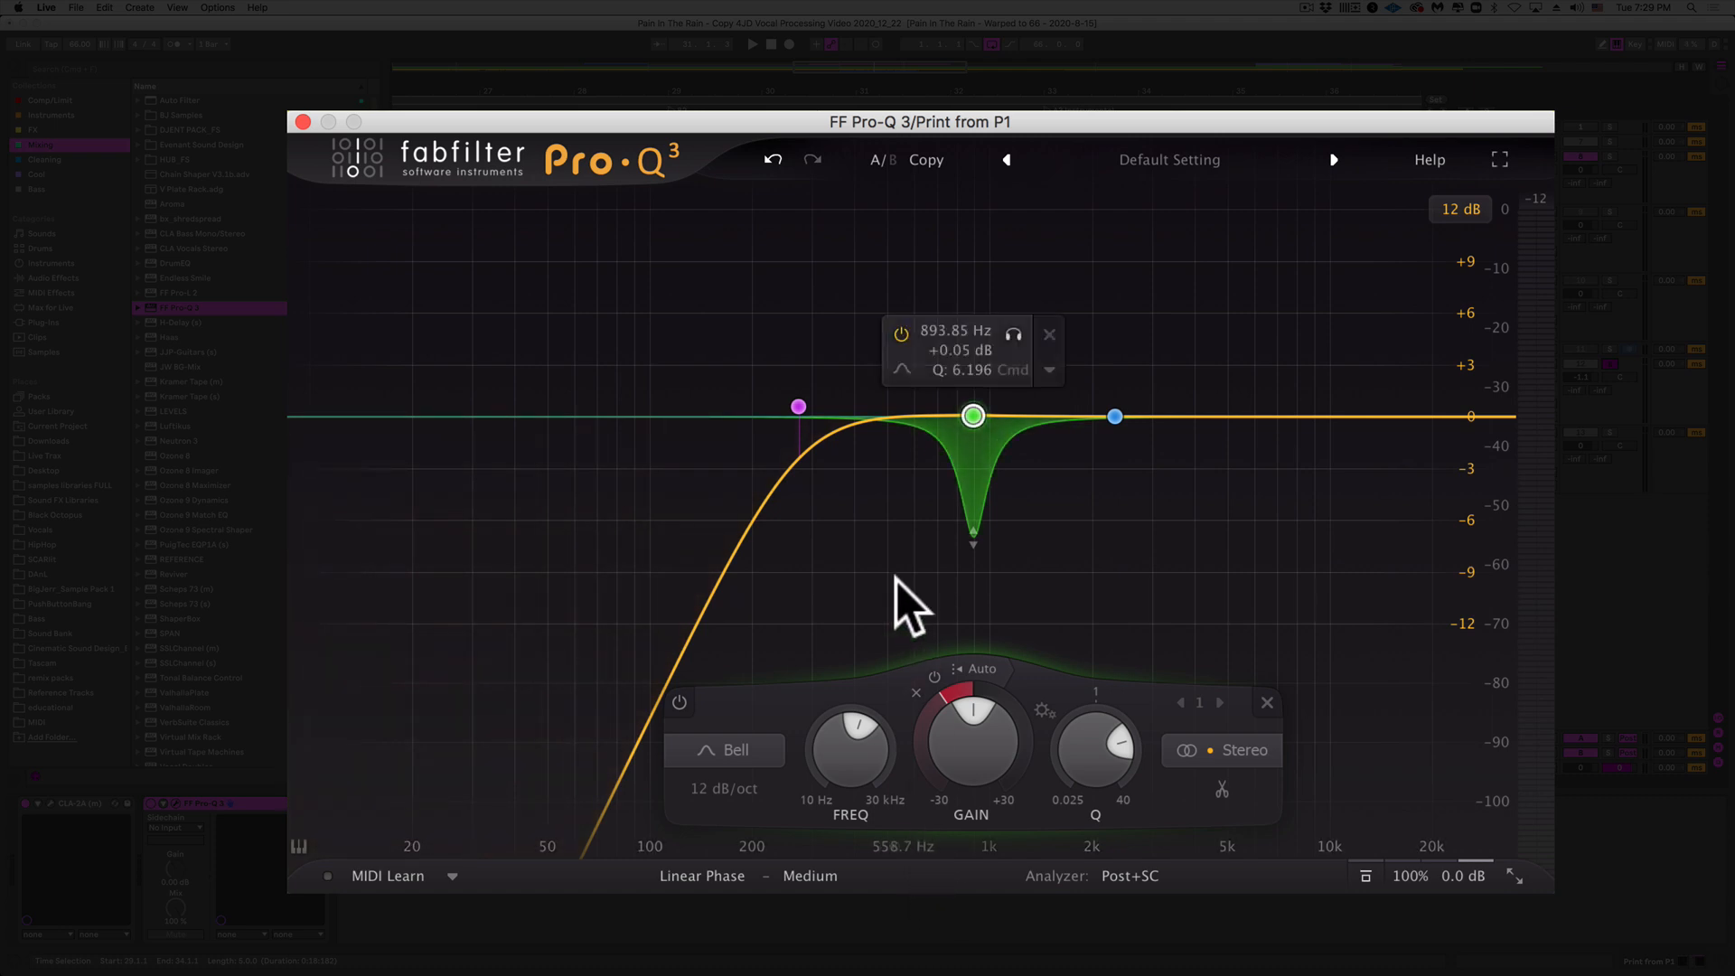
key("space")
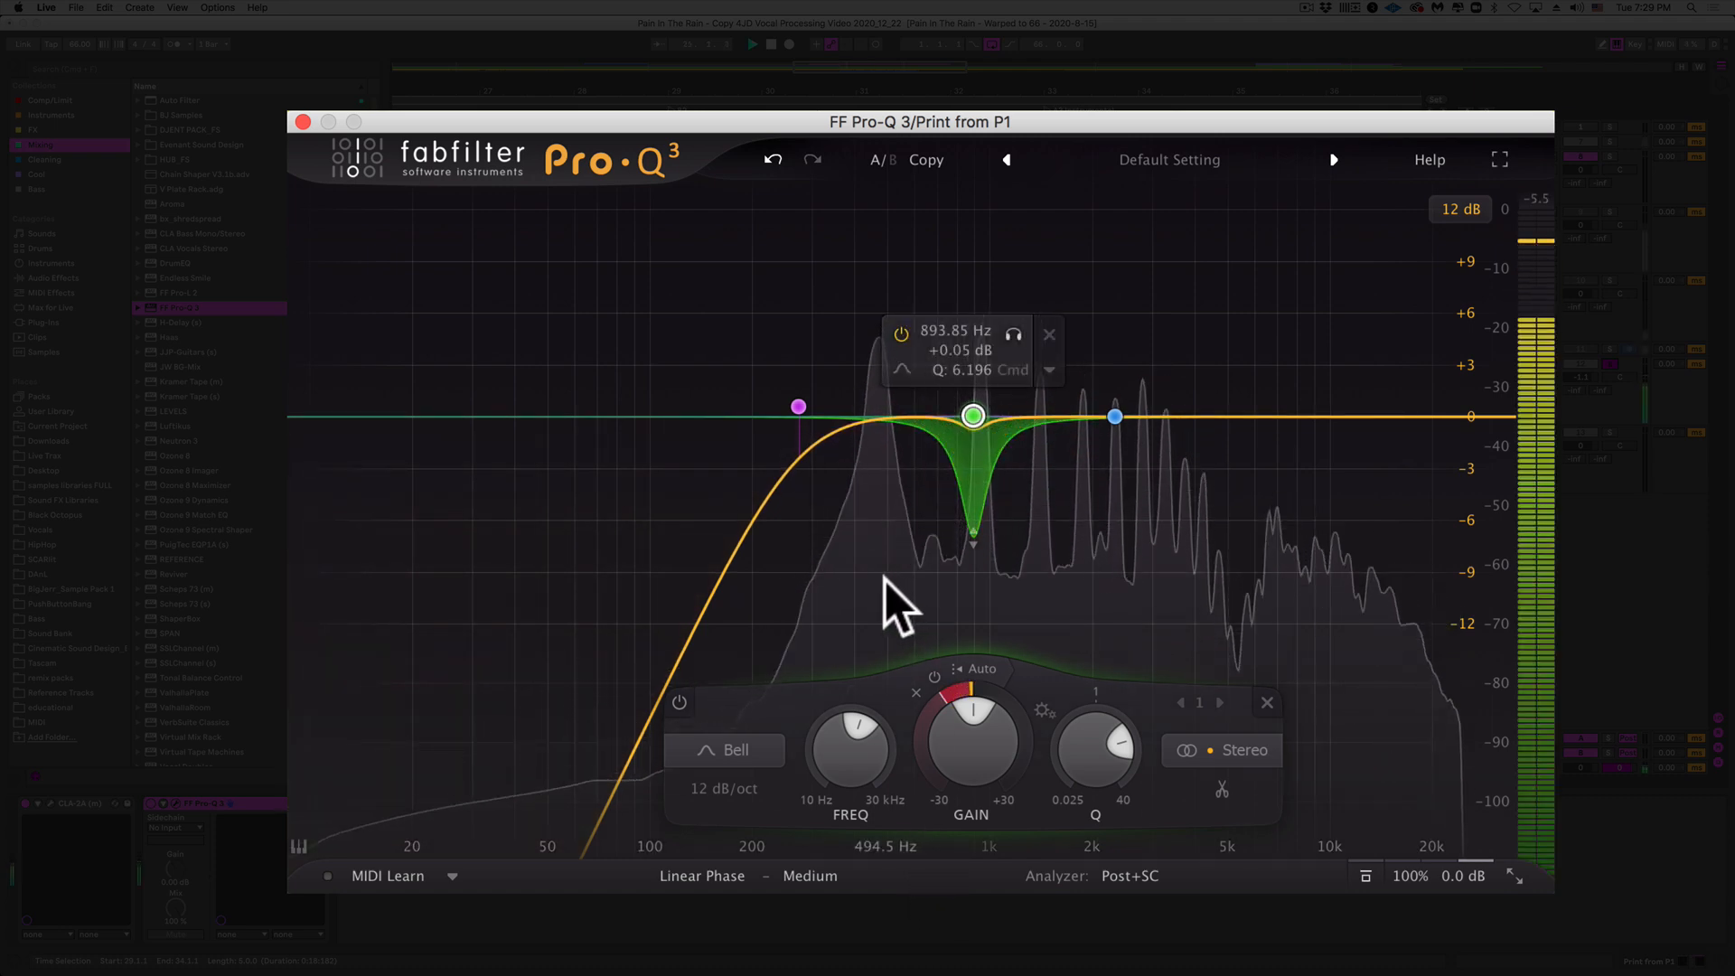
key("space")
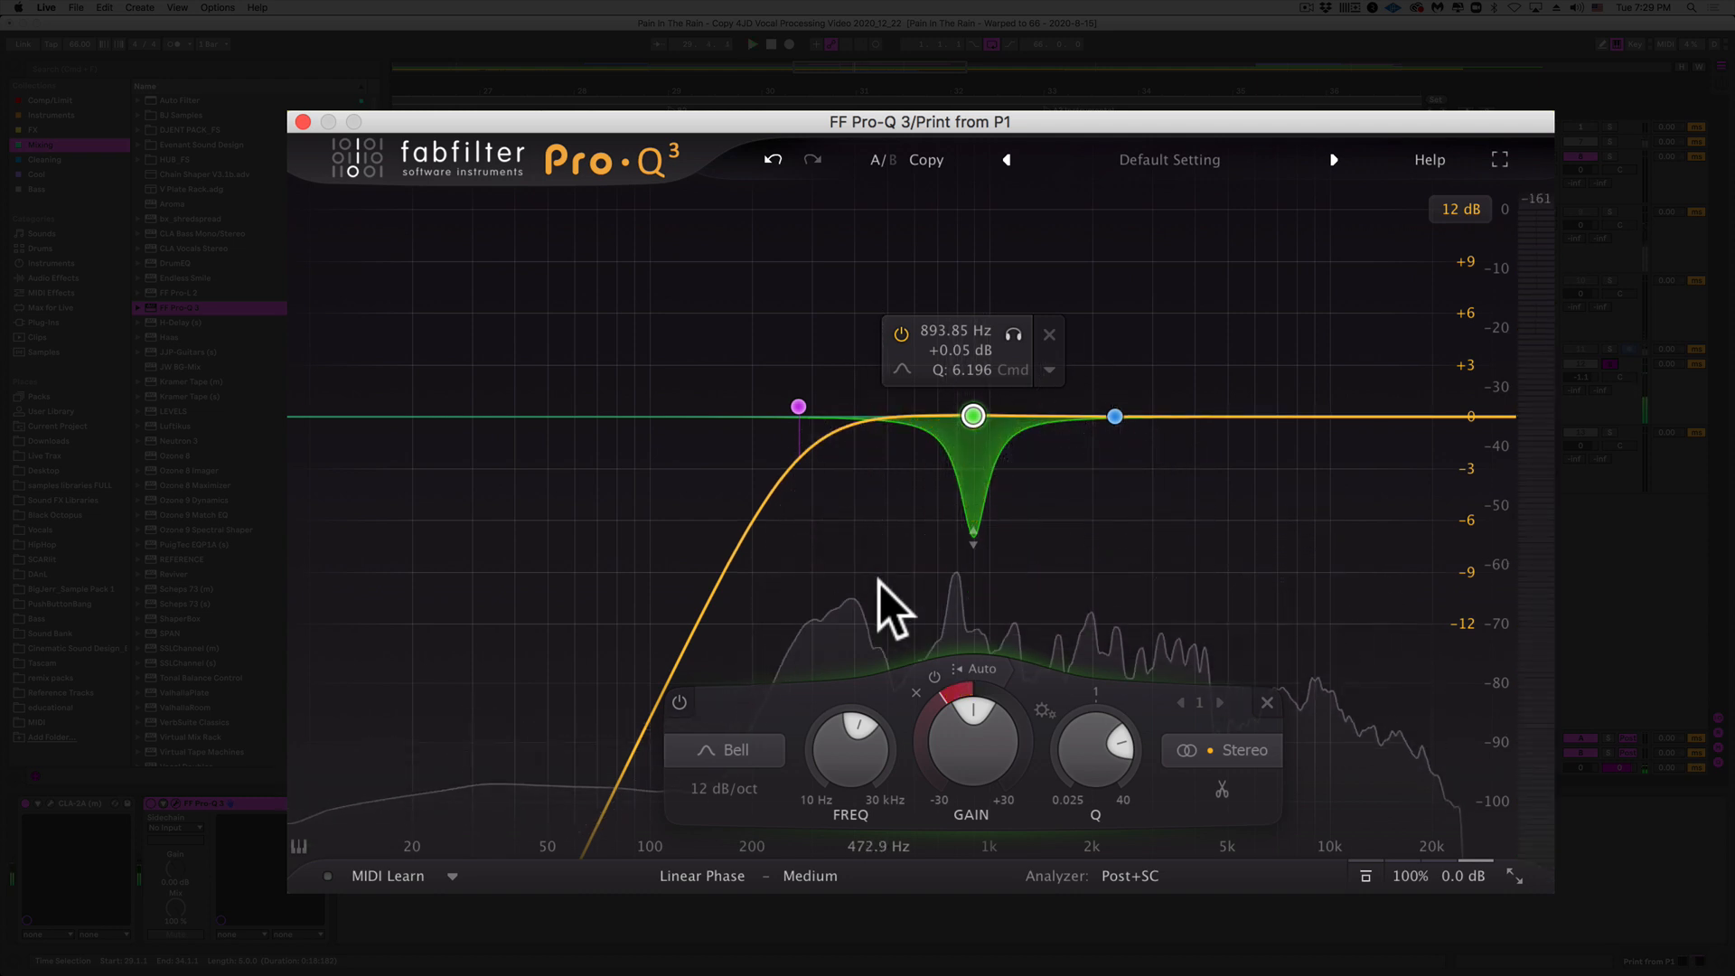
mouse_move(1110, 752)
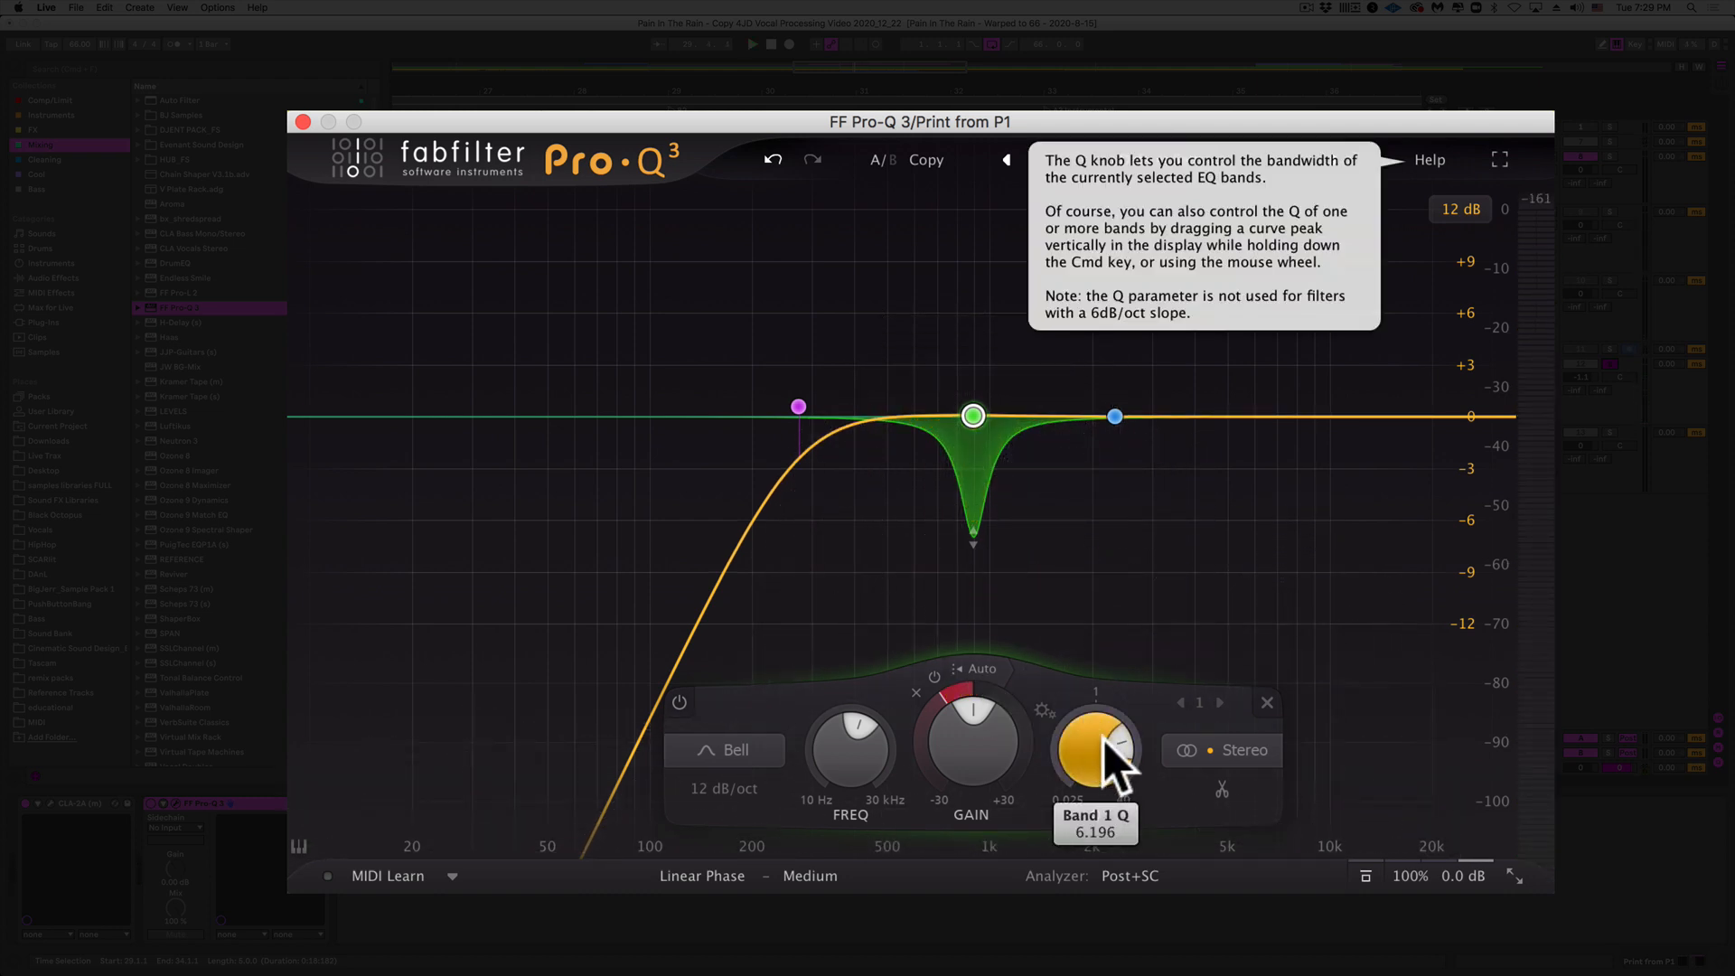
mouse_move(1141, 441)
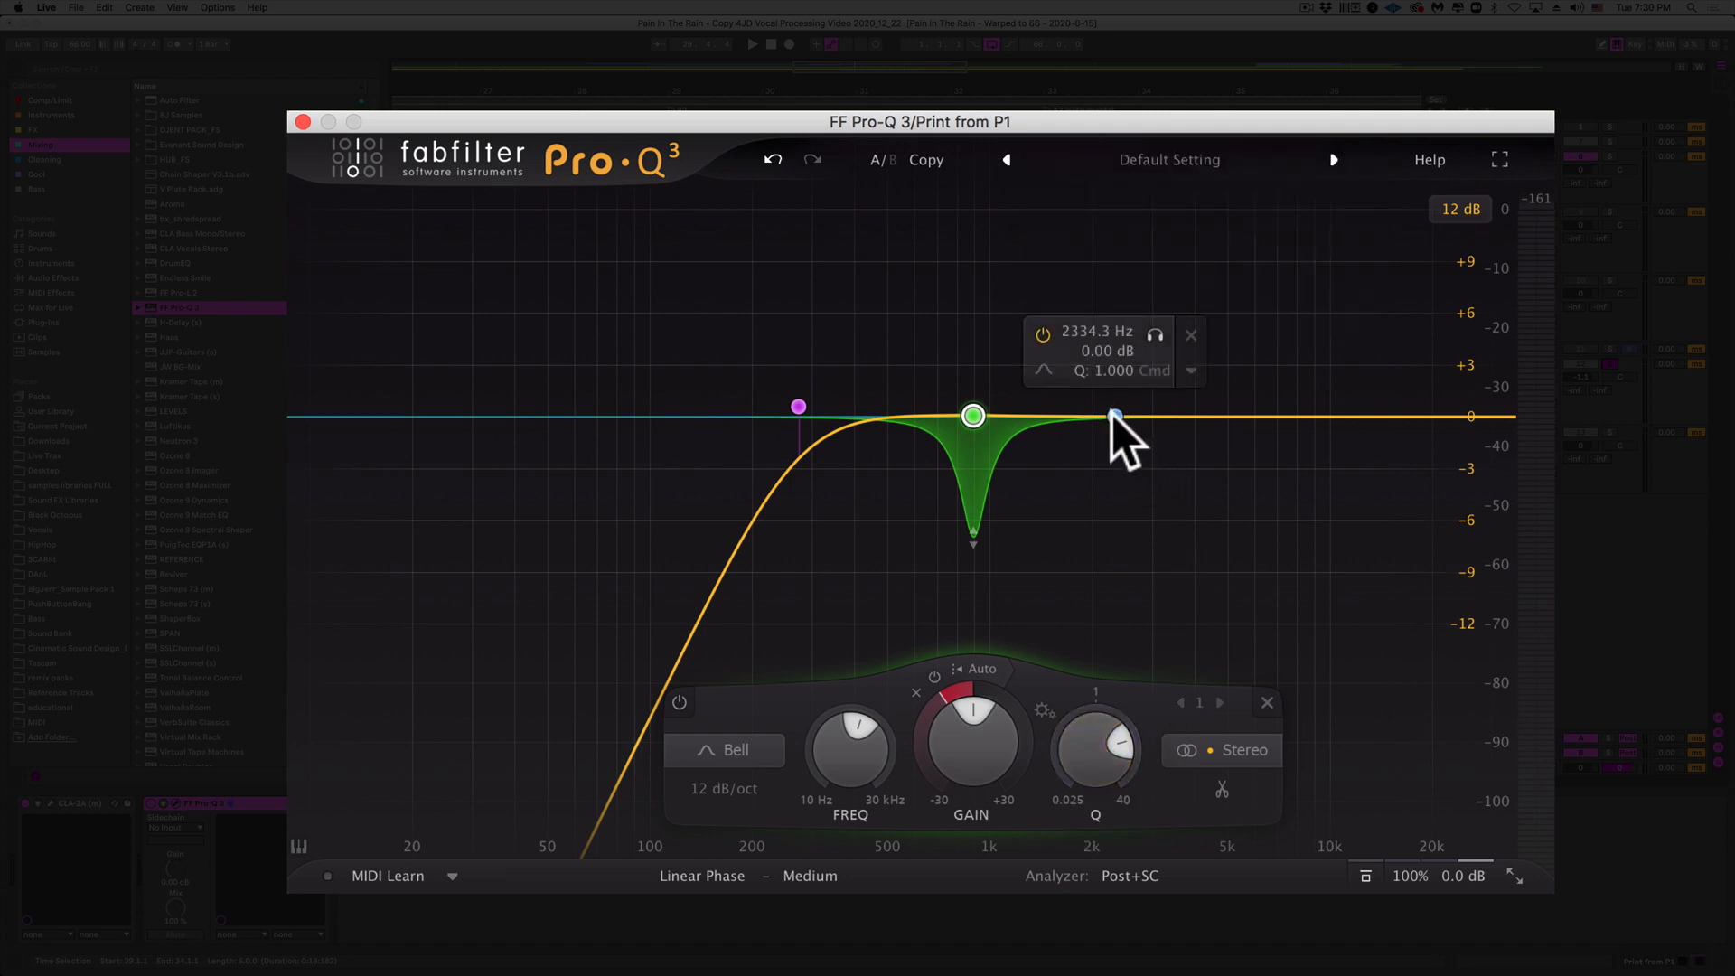
Step: Narrow Pro-Q 3 band 2 near 2370 Hz, give it a -5.59 dB dynamic cut, and close the EQ
key("space")
left_click(1114, 416)
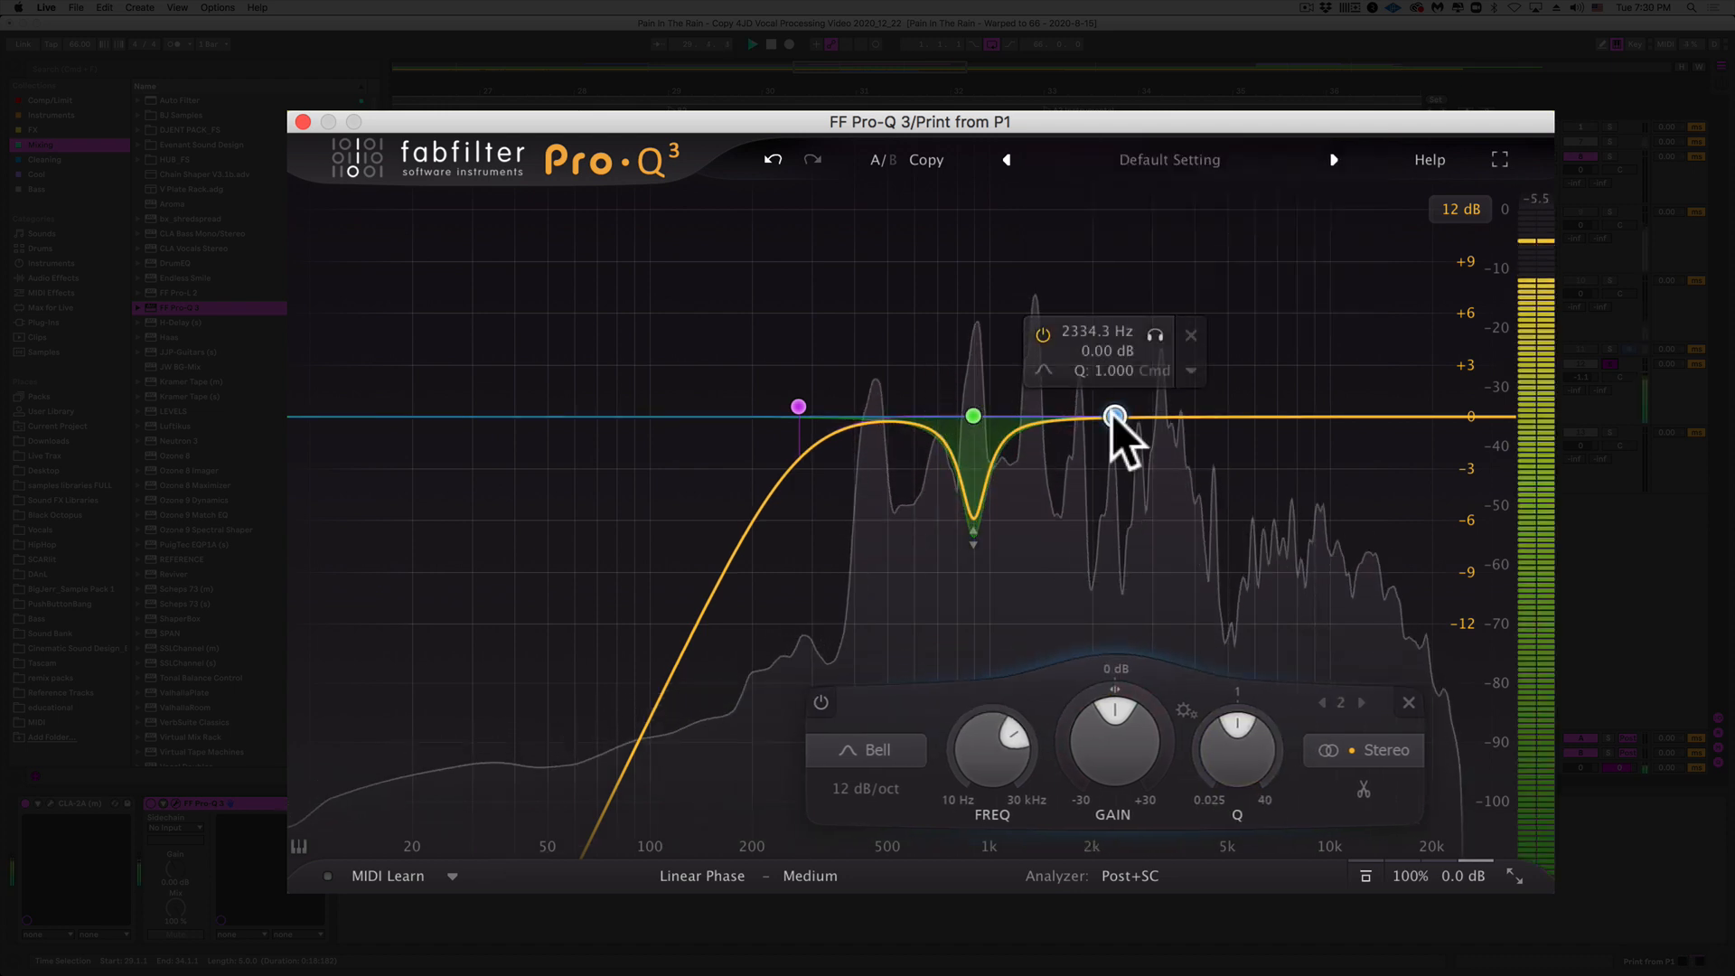
left_click(1150, 341)
left_click_drag(1150, 344, 1148, 416)
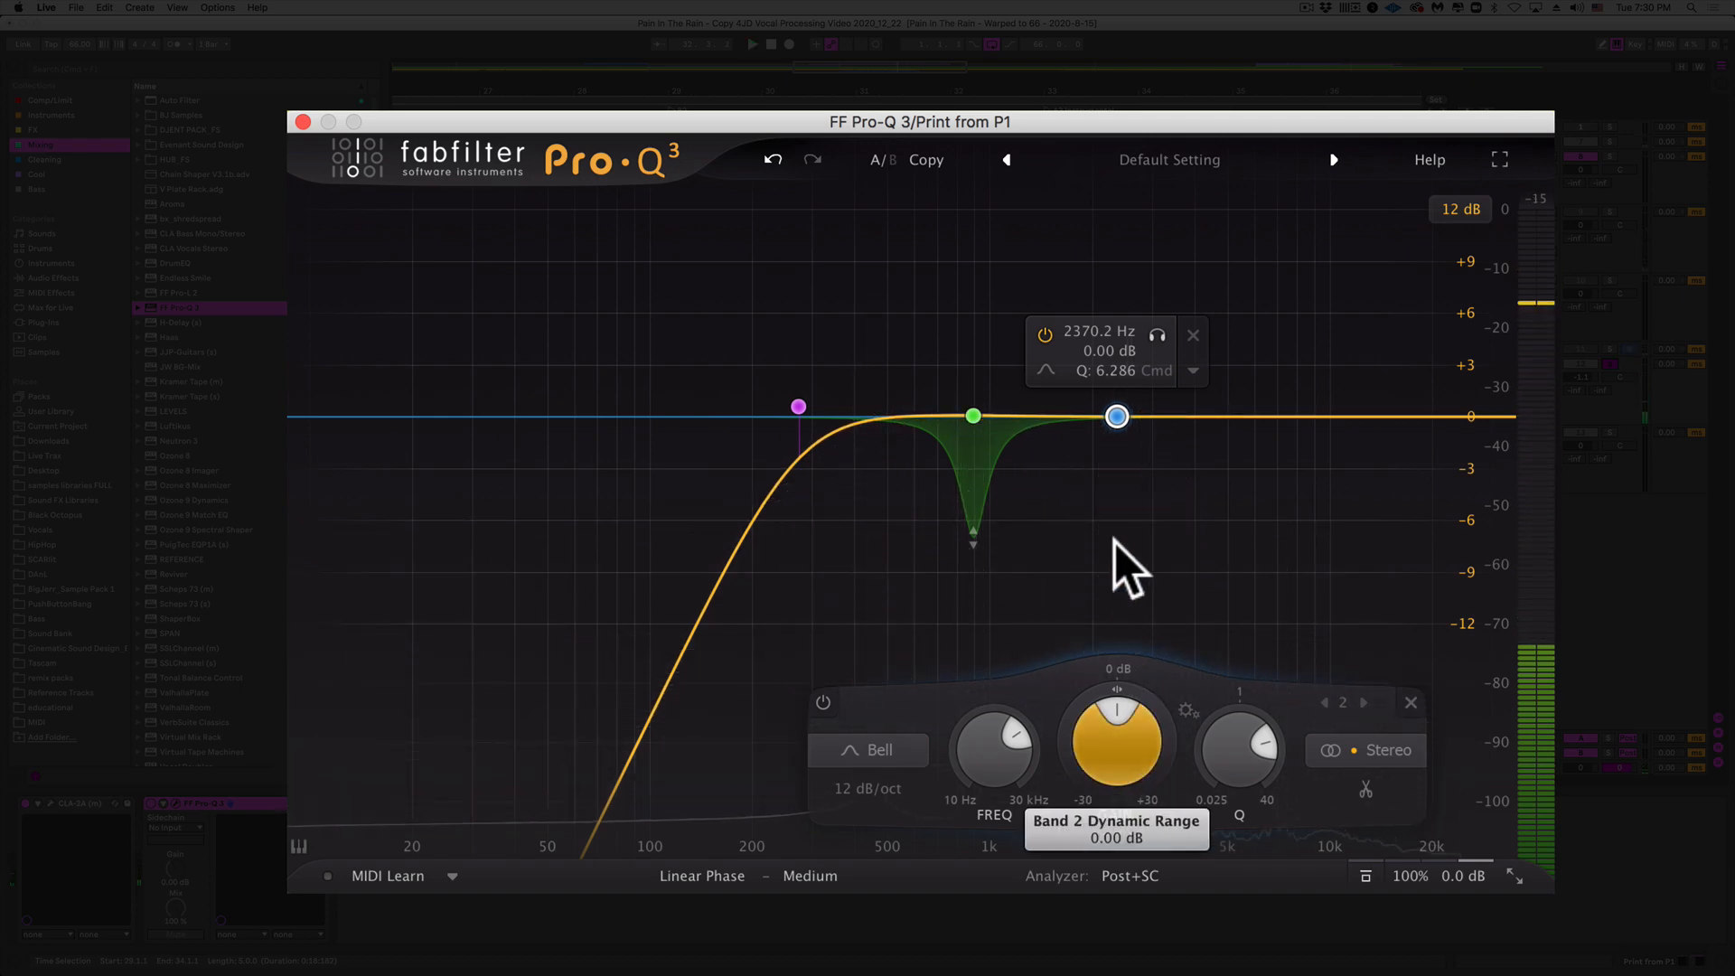
left_click_drag(1114, 709, 1110, 865)
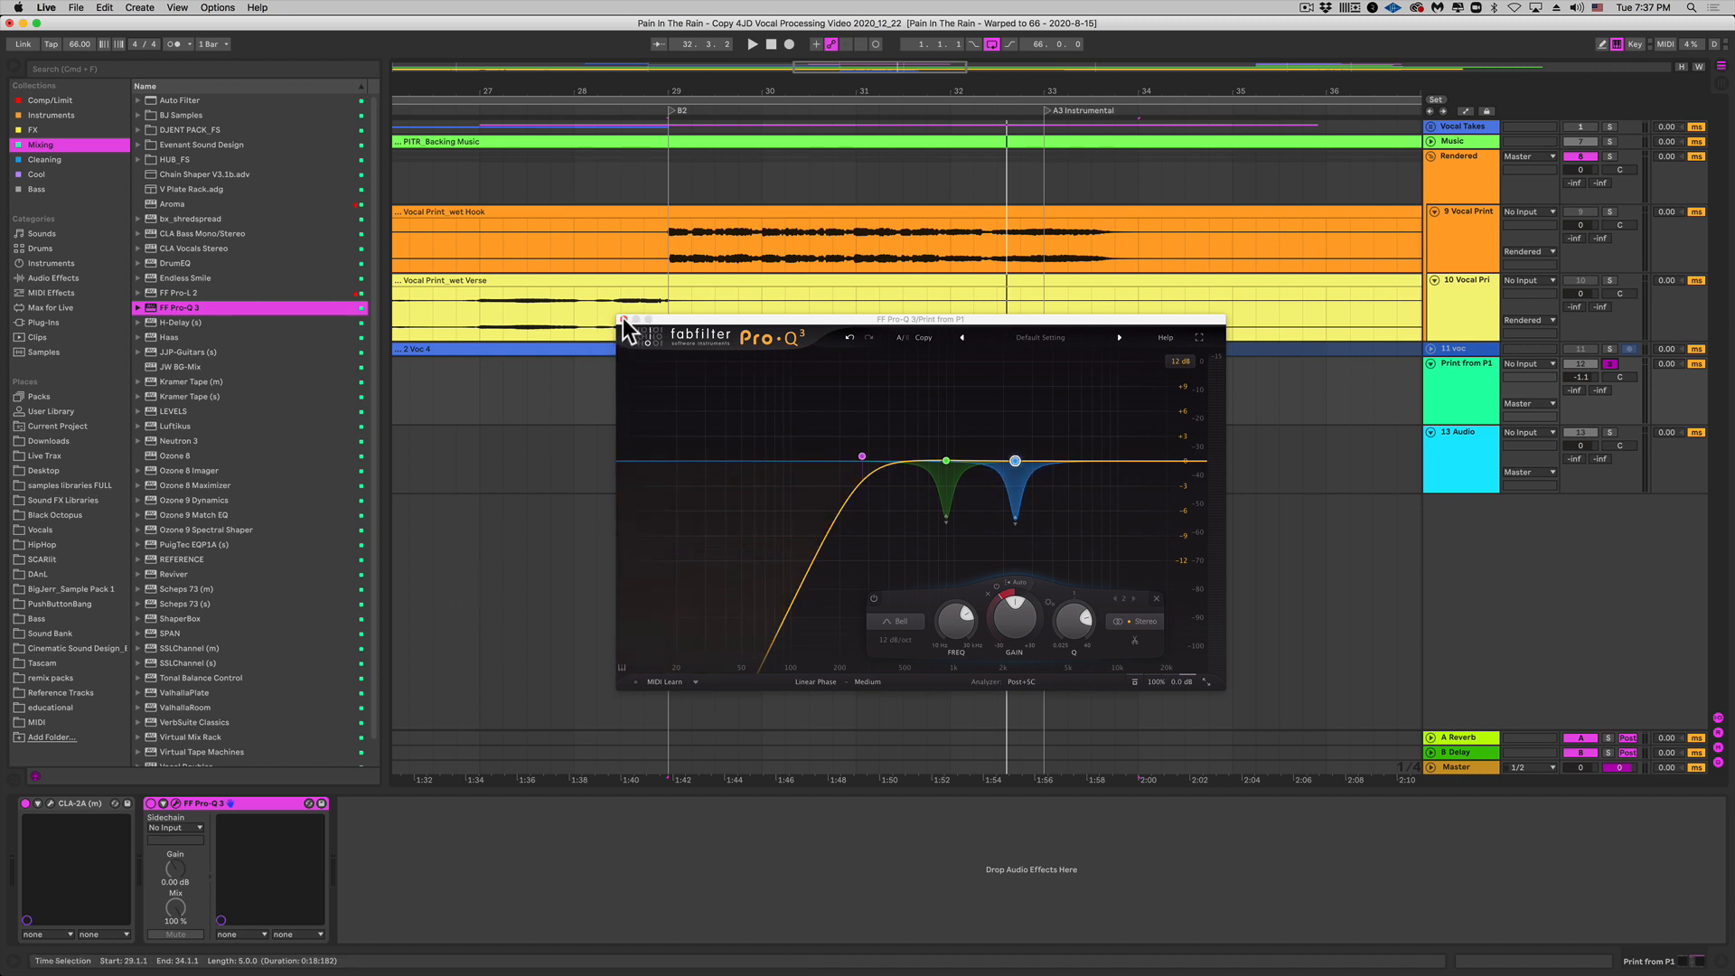
left_click(622, 319)
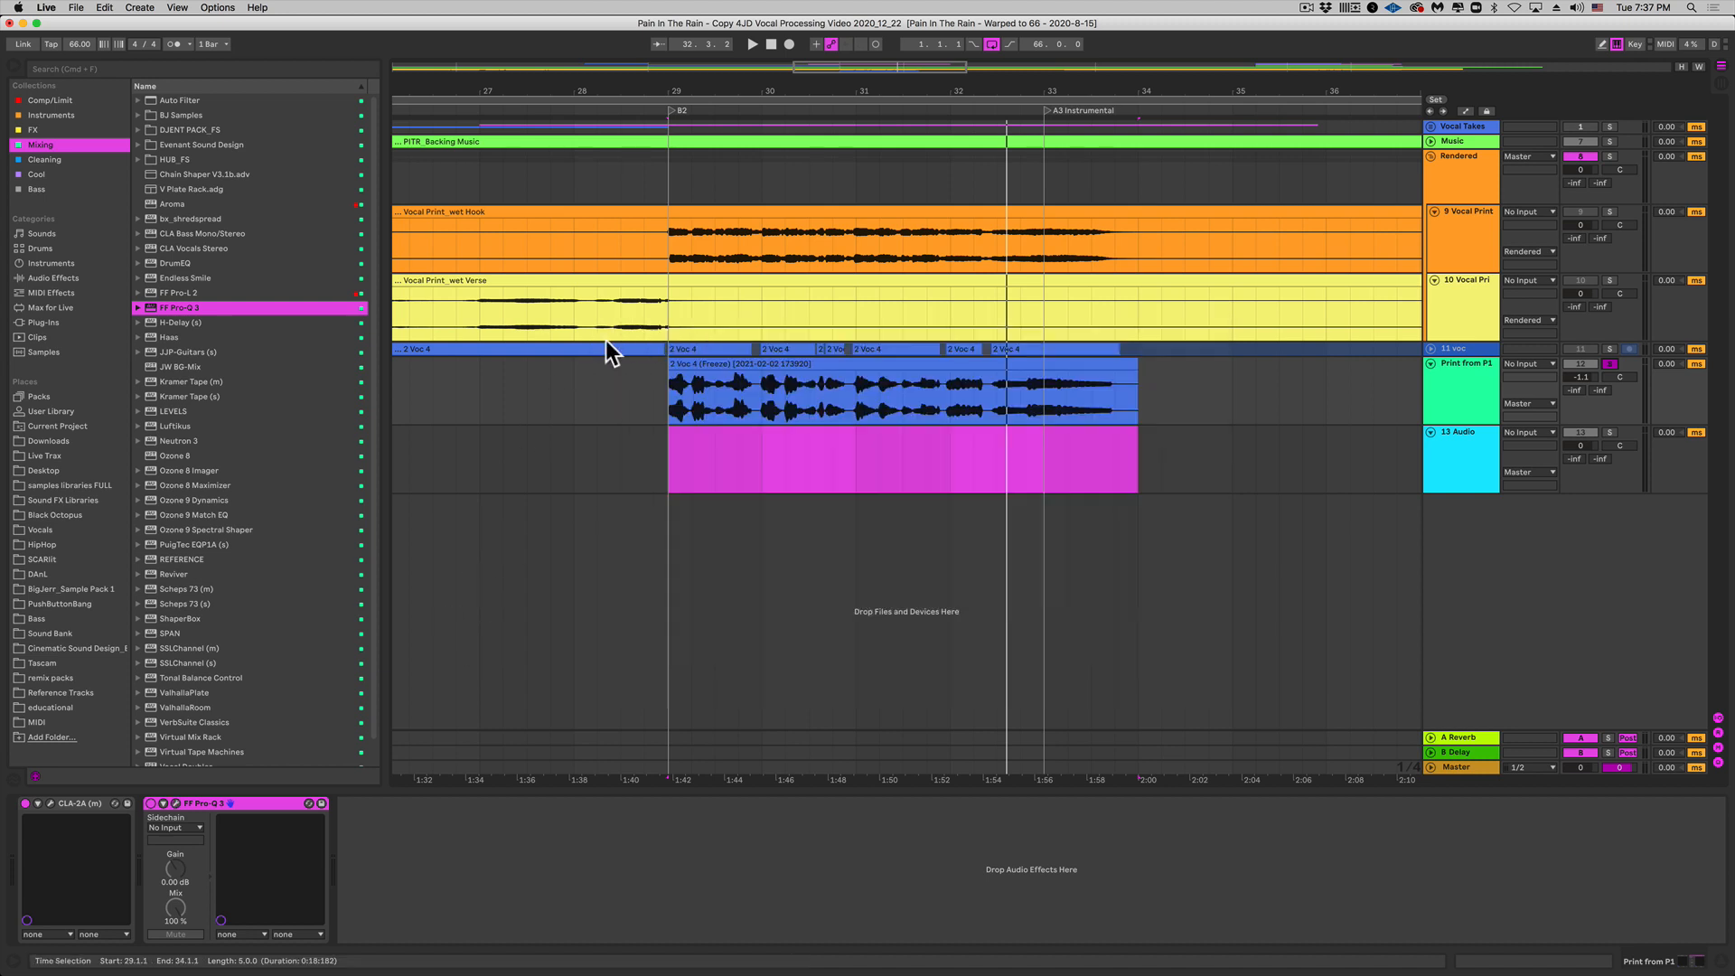
Step: Load EQ Eight on the vocal track, switch off Pro-Q 3, and enable Audition
left_click(52, 277)
double_click(179, 101)
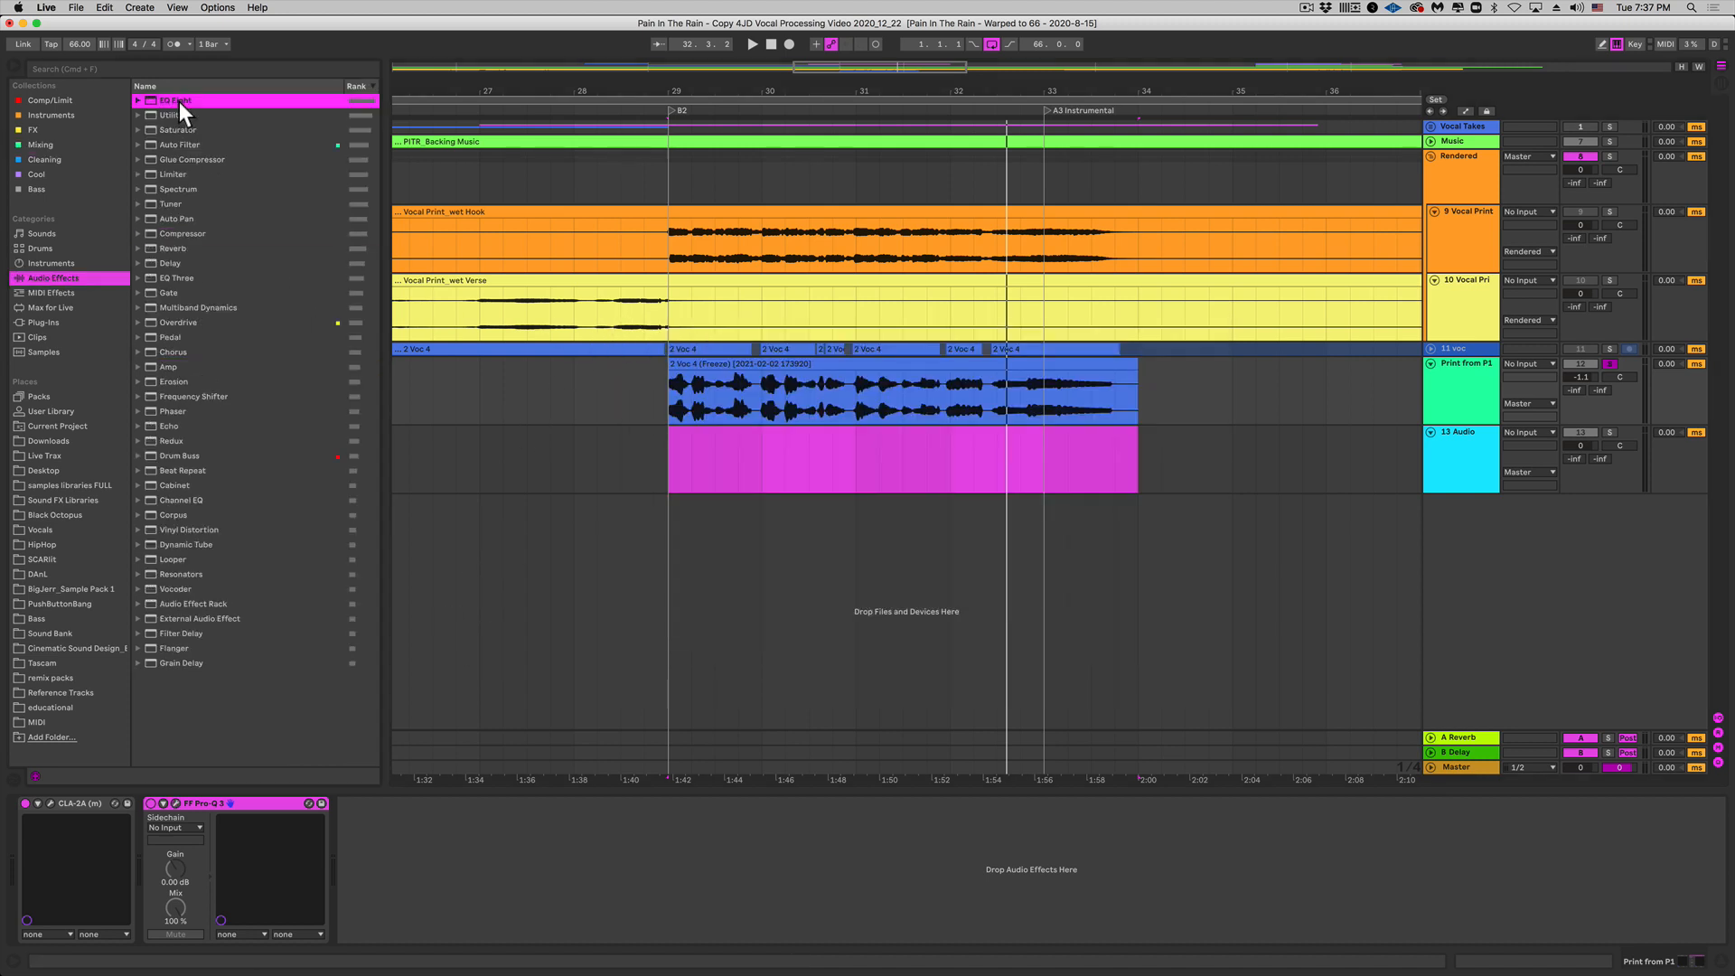
left_click(151, 803)
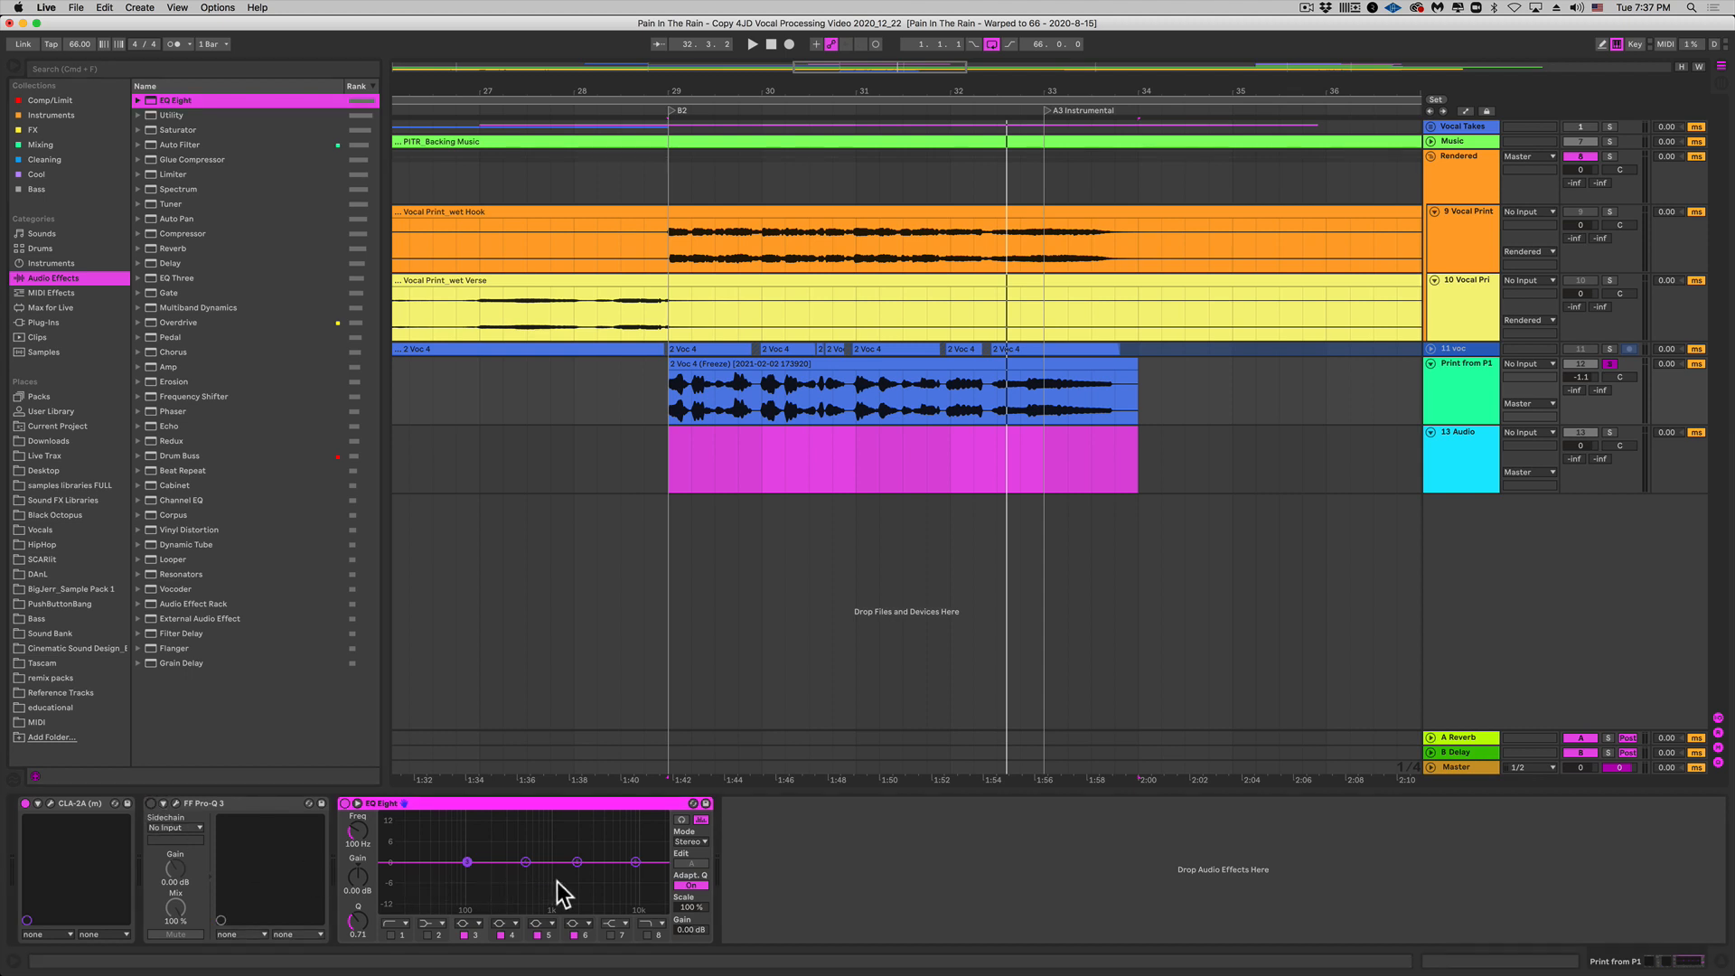
left_click(681, 821)
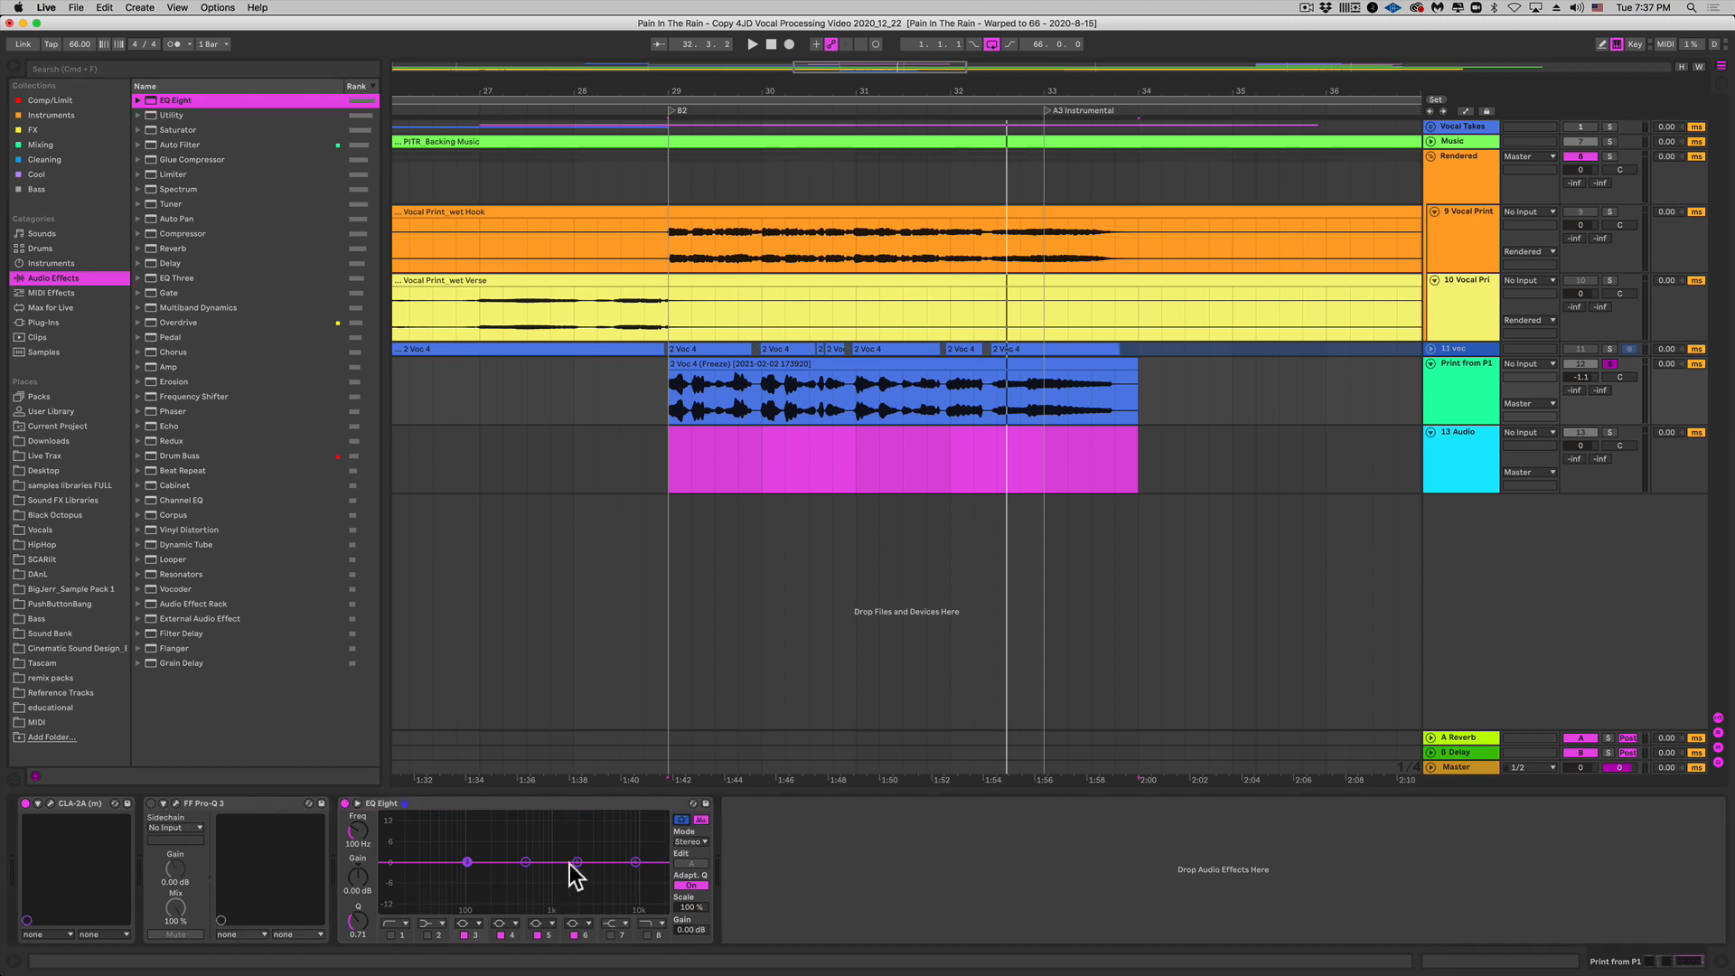
Step: Boost EQ Eight band 4 about 15 dB and sweep 587–808 Hz during playback to find the resonance
left_click_drag(526, 860, 542, 816)
mouse_move(542, 816)
left_mouse_down()
mouse_move(411, 818)
mouse_move(658, 817)
mouse_move(496, 816)
mouse_move(549, 817)
left_mouse_up()
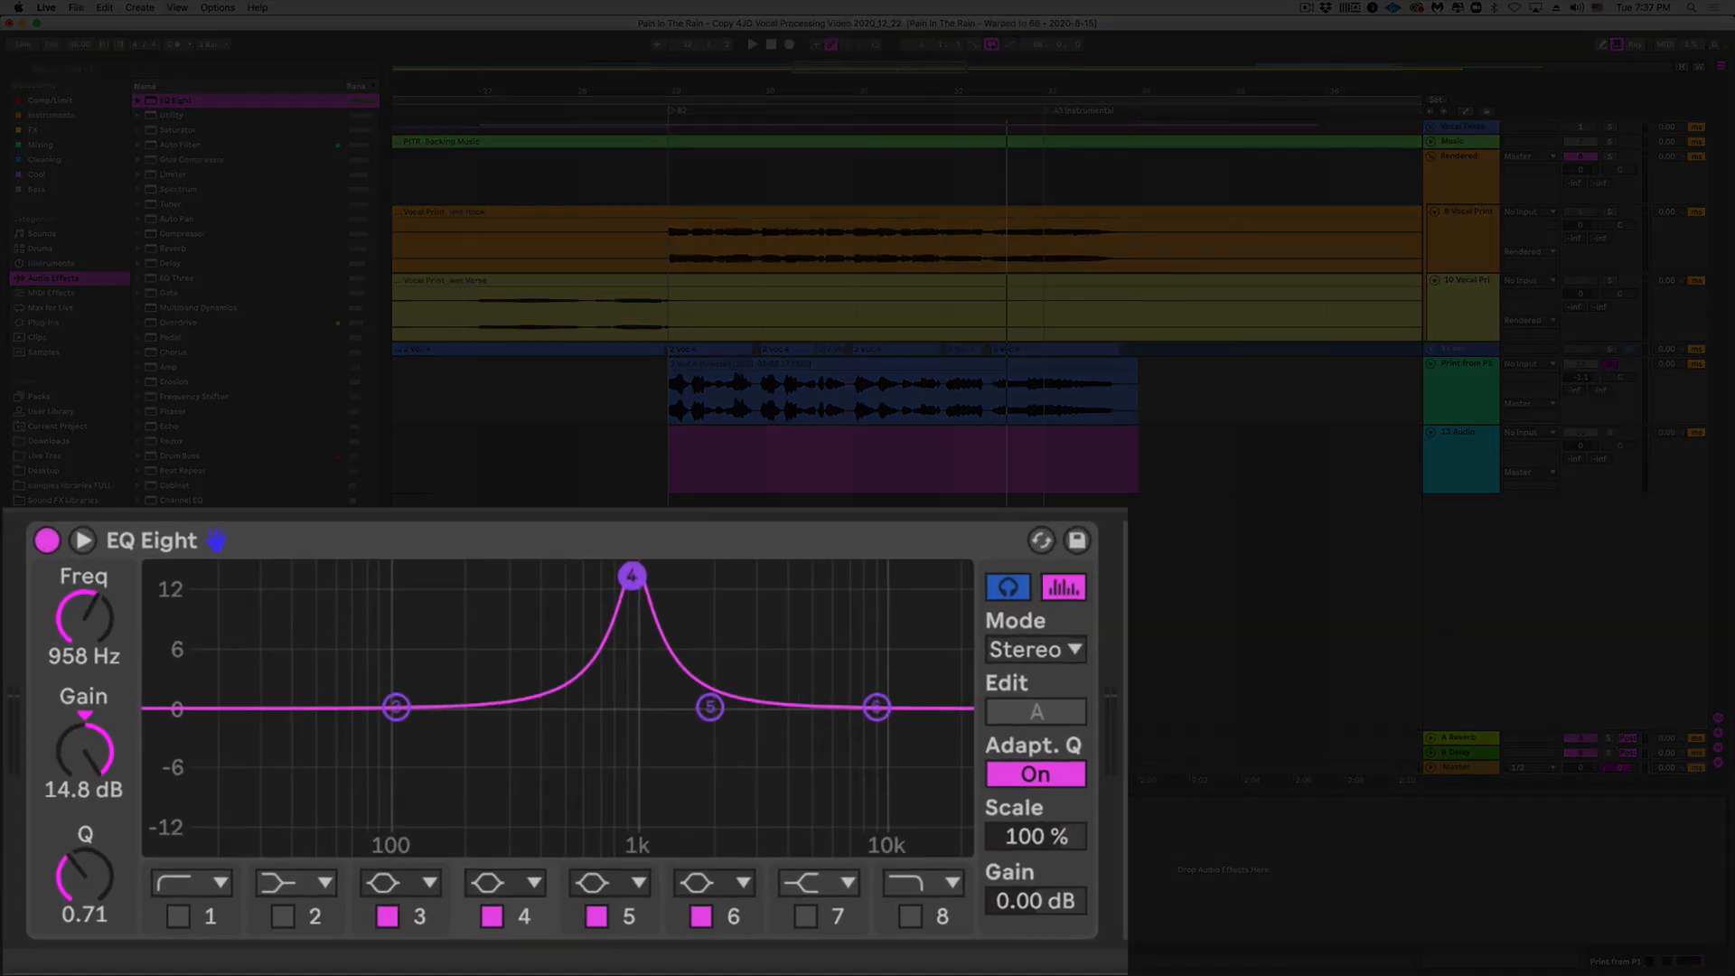
left_click_drag(633, 576, 614, 574)
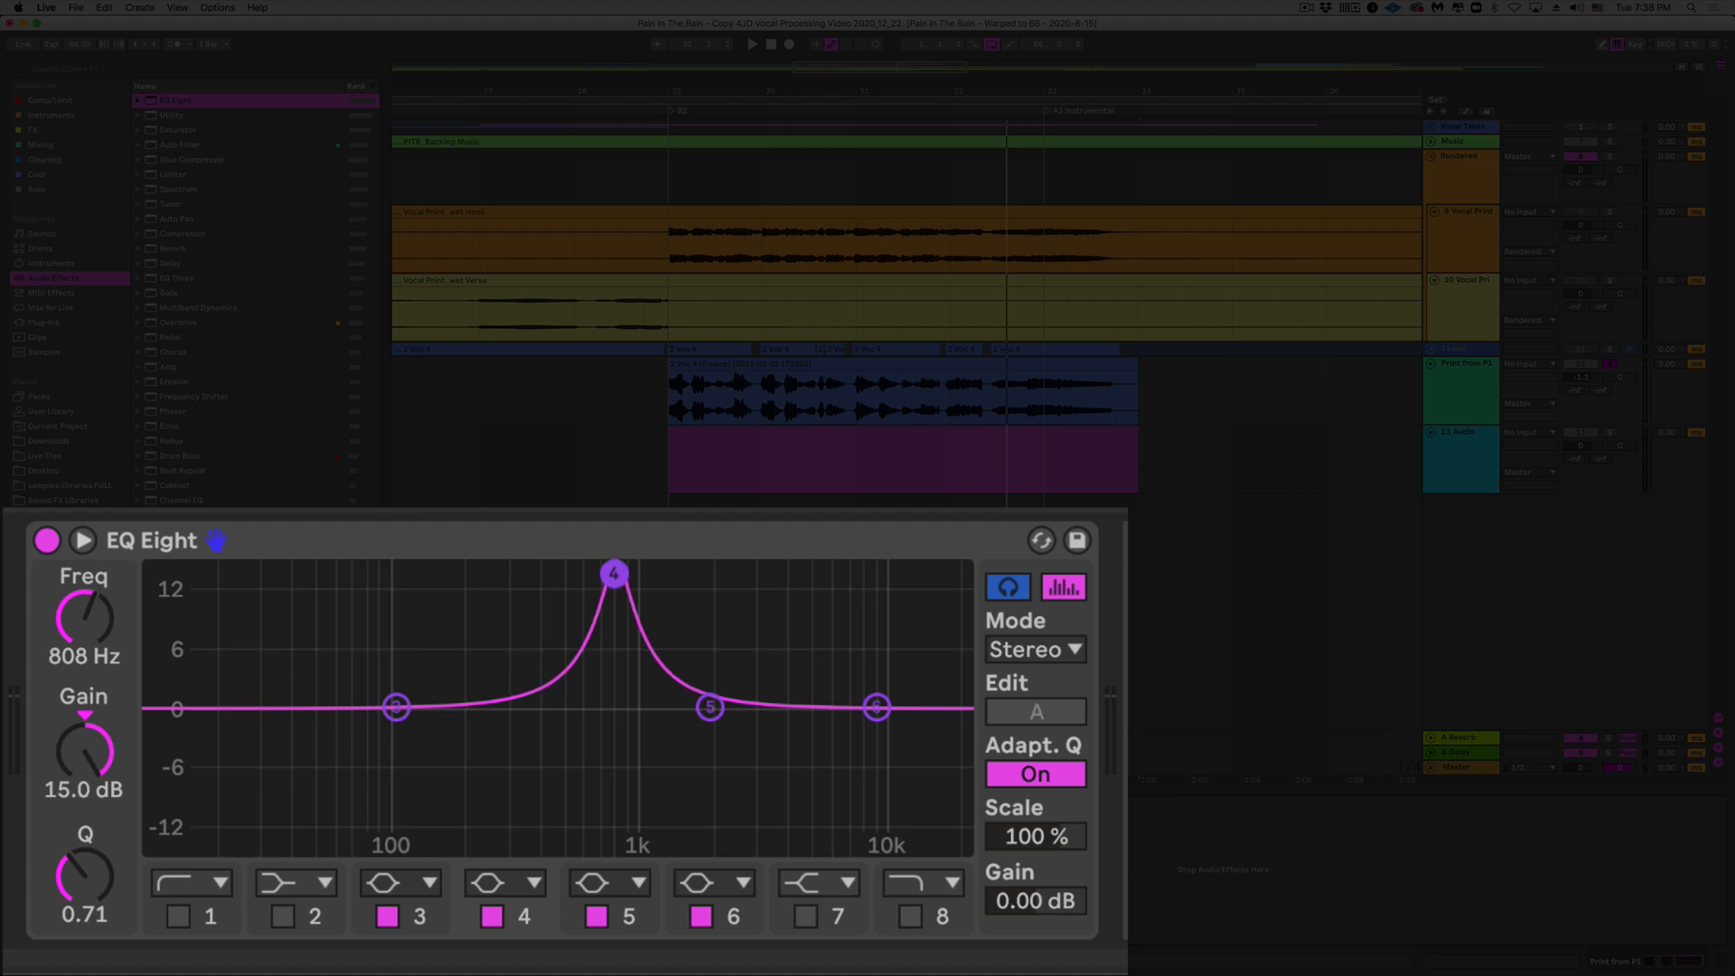
key("space")
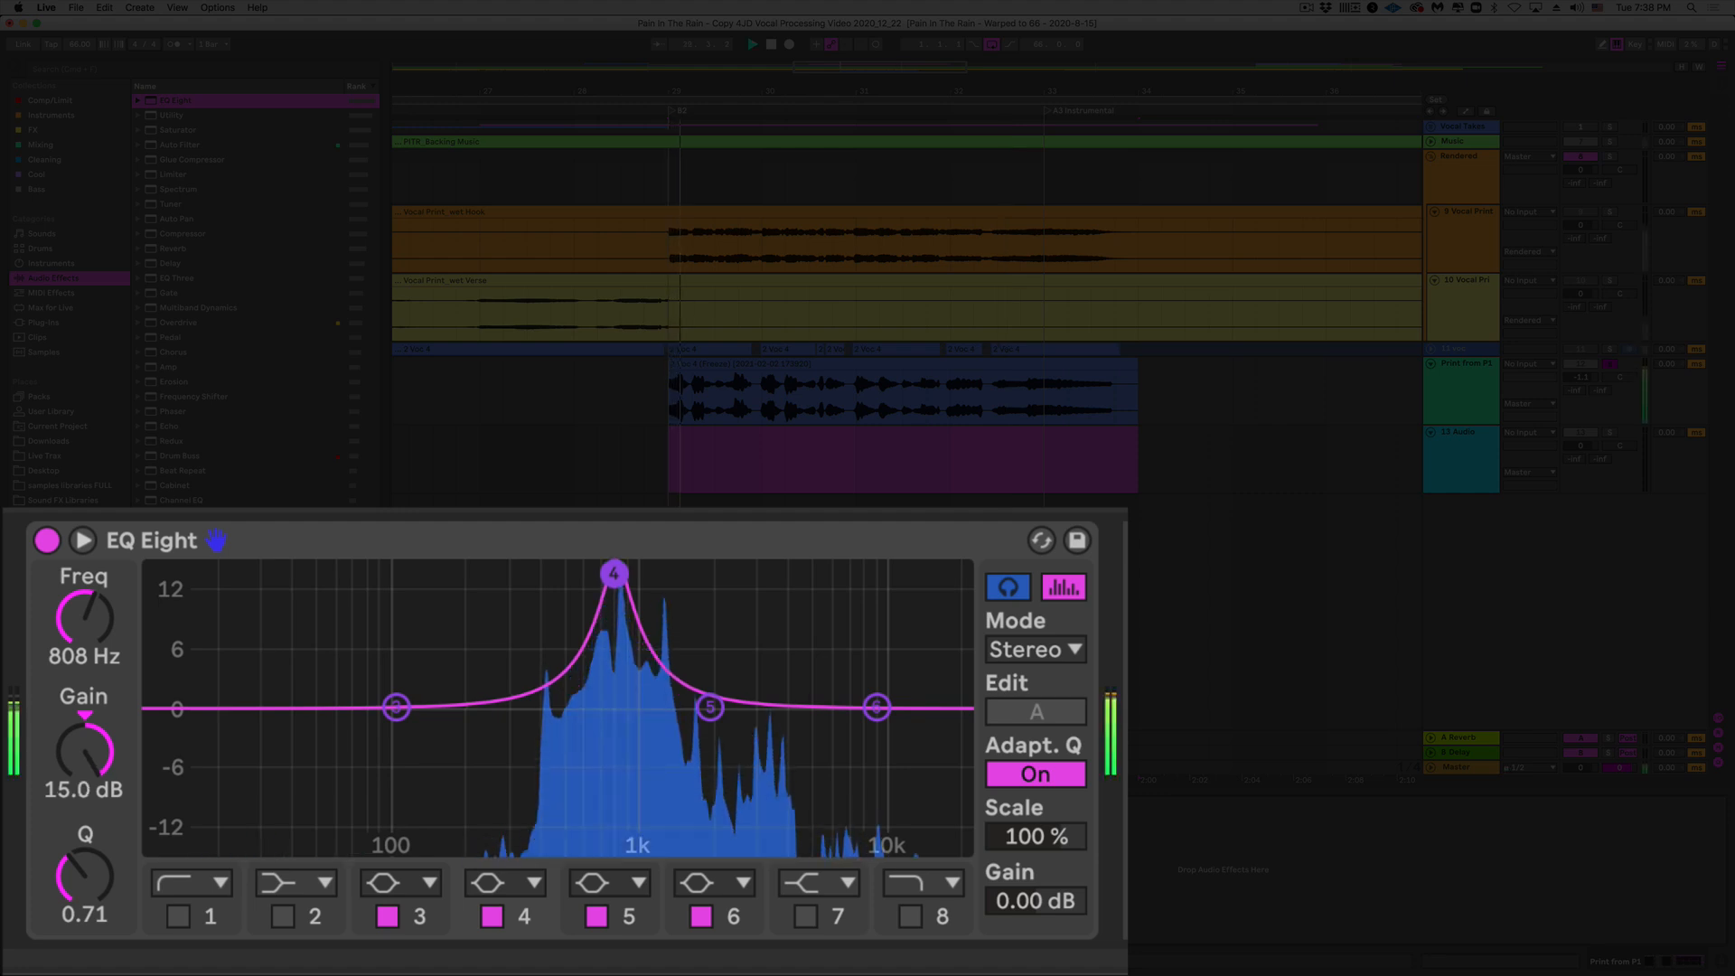
mouse_move(613, 574)
left_mouse_down()
mouse_move(581, 574)
mouse_move(623, 574)
left_mouse_up()
key("space")
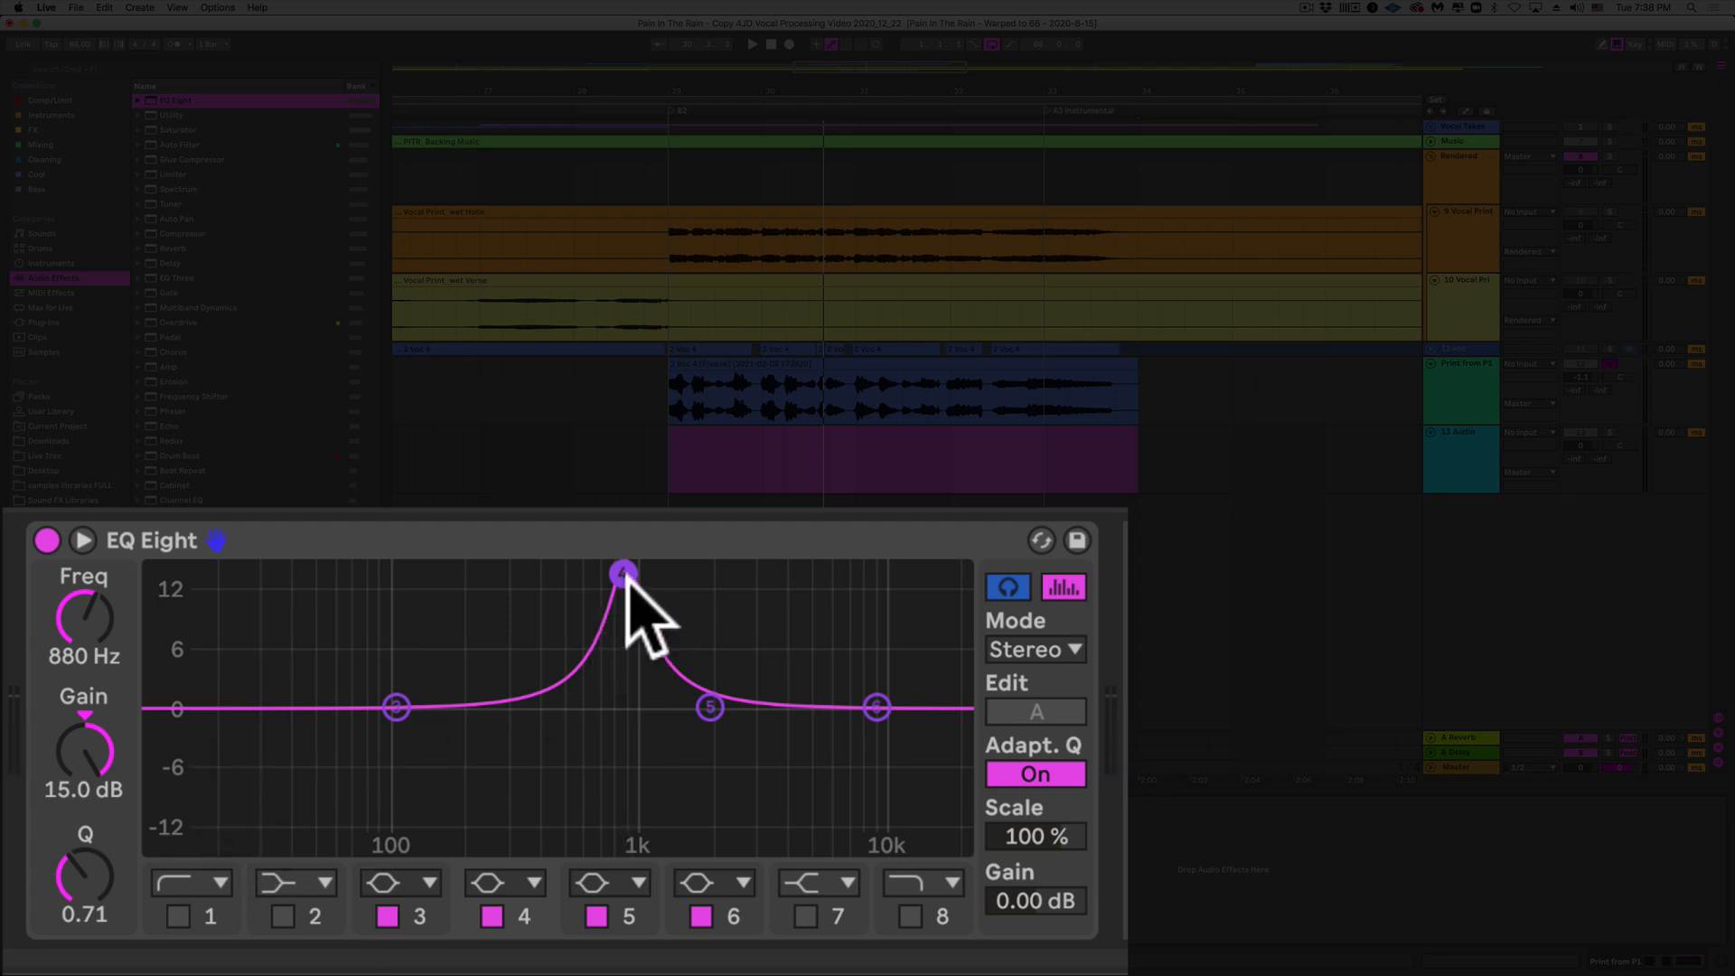
mouse_move(75, 795)
left_mouse_down()
mouse_move(75, 917)
mouse_move(78, 827)
left_mouse_up()
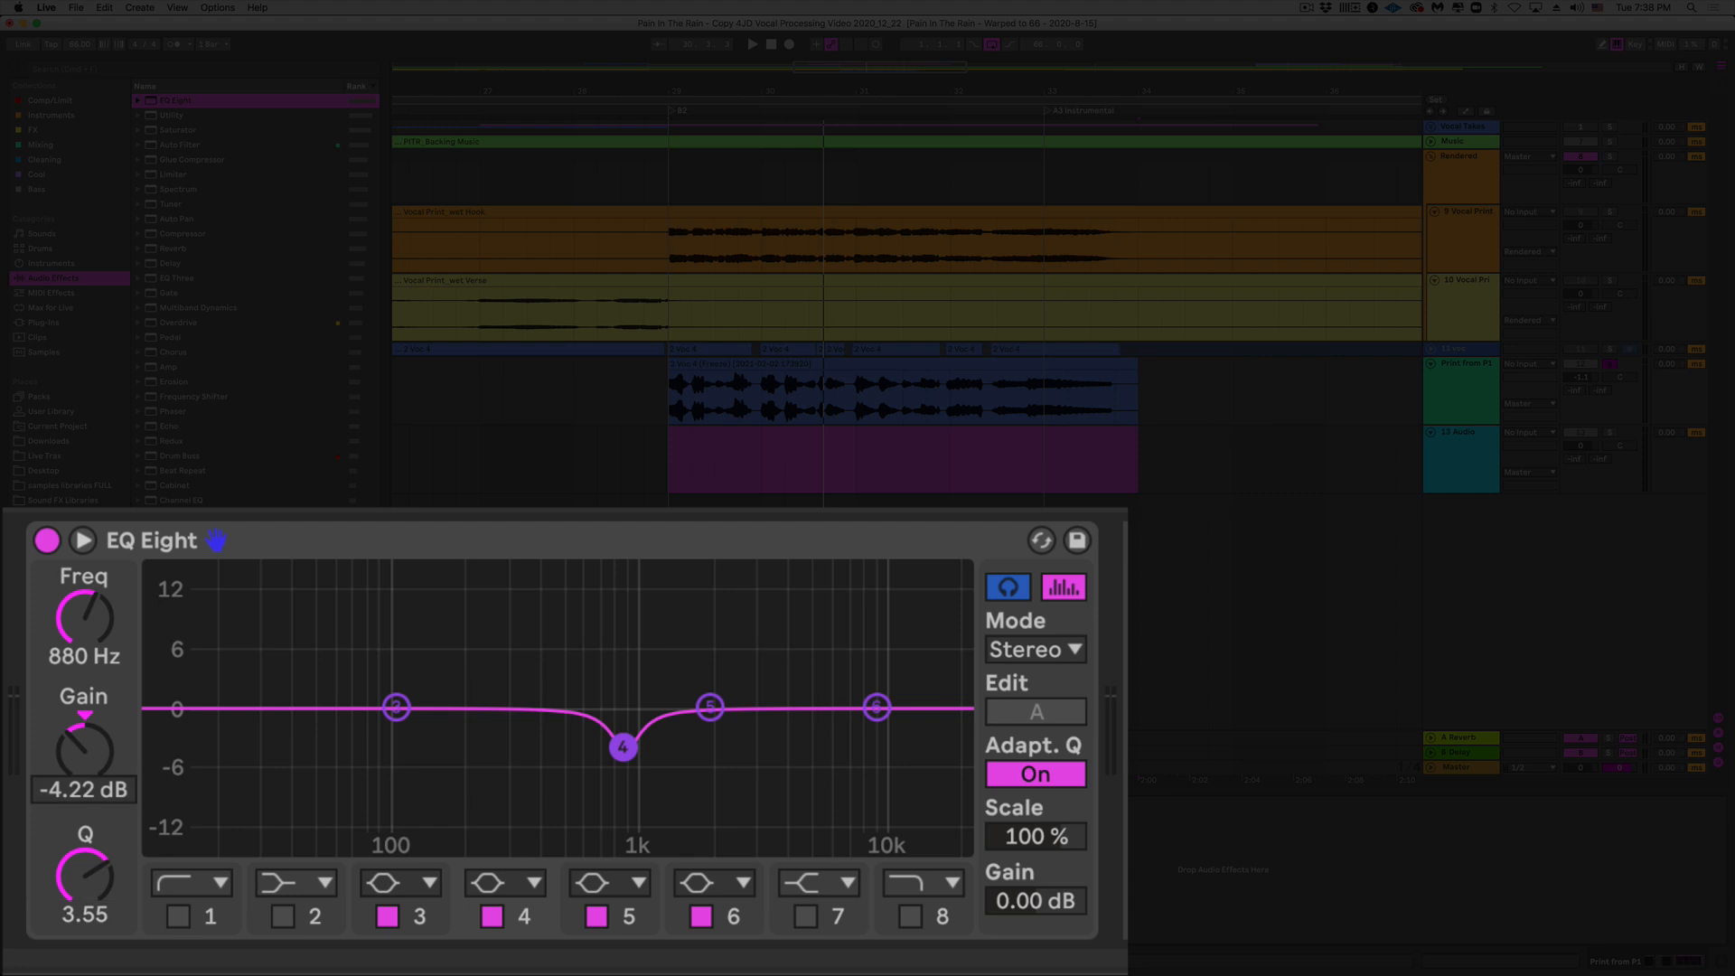
Step: Set EQ Eight band 4 to about a -4 dB cut at 880 Hz with Q near 6
left_click_drag(84, 752, 84, 750)
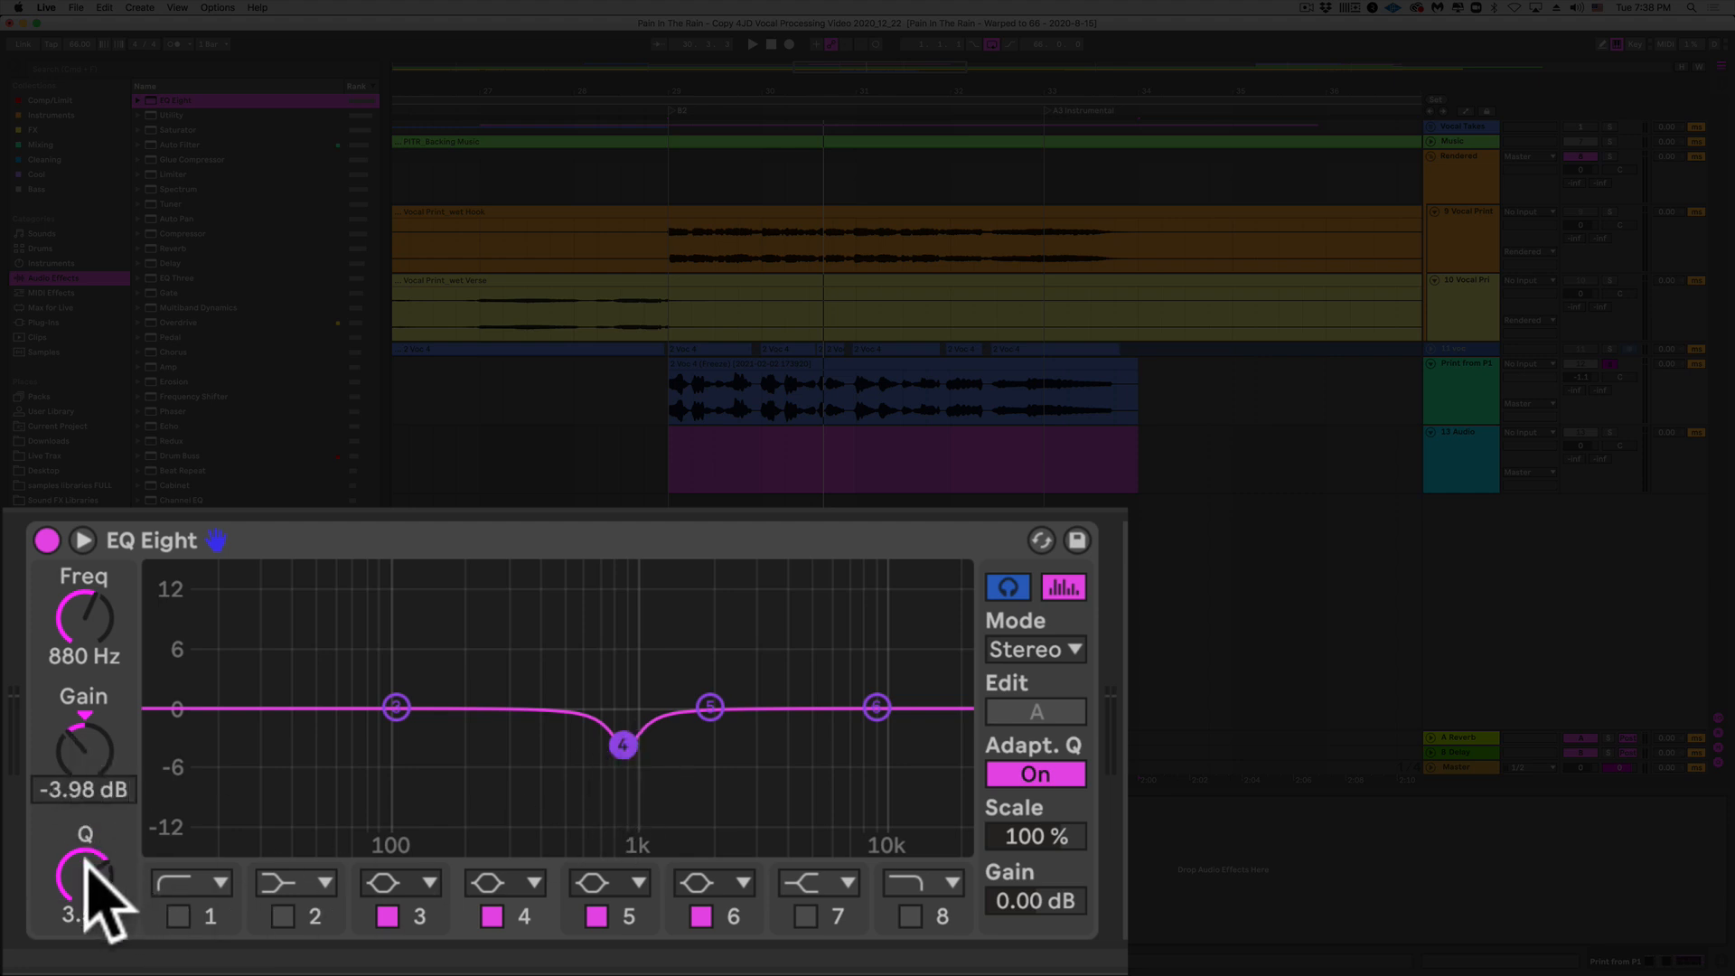
left_click_drag(73, 868, 72, 897)
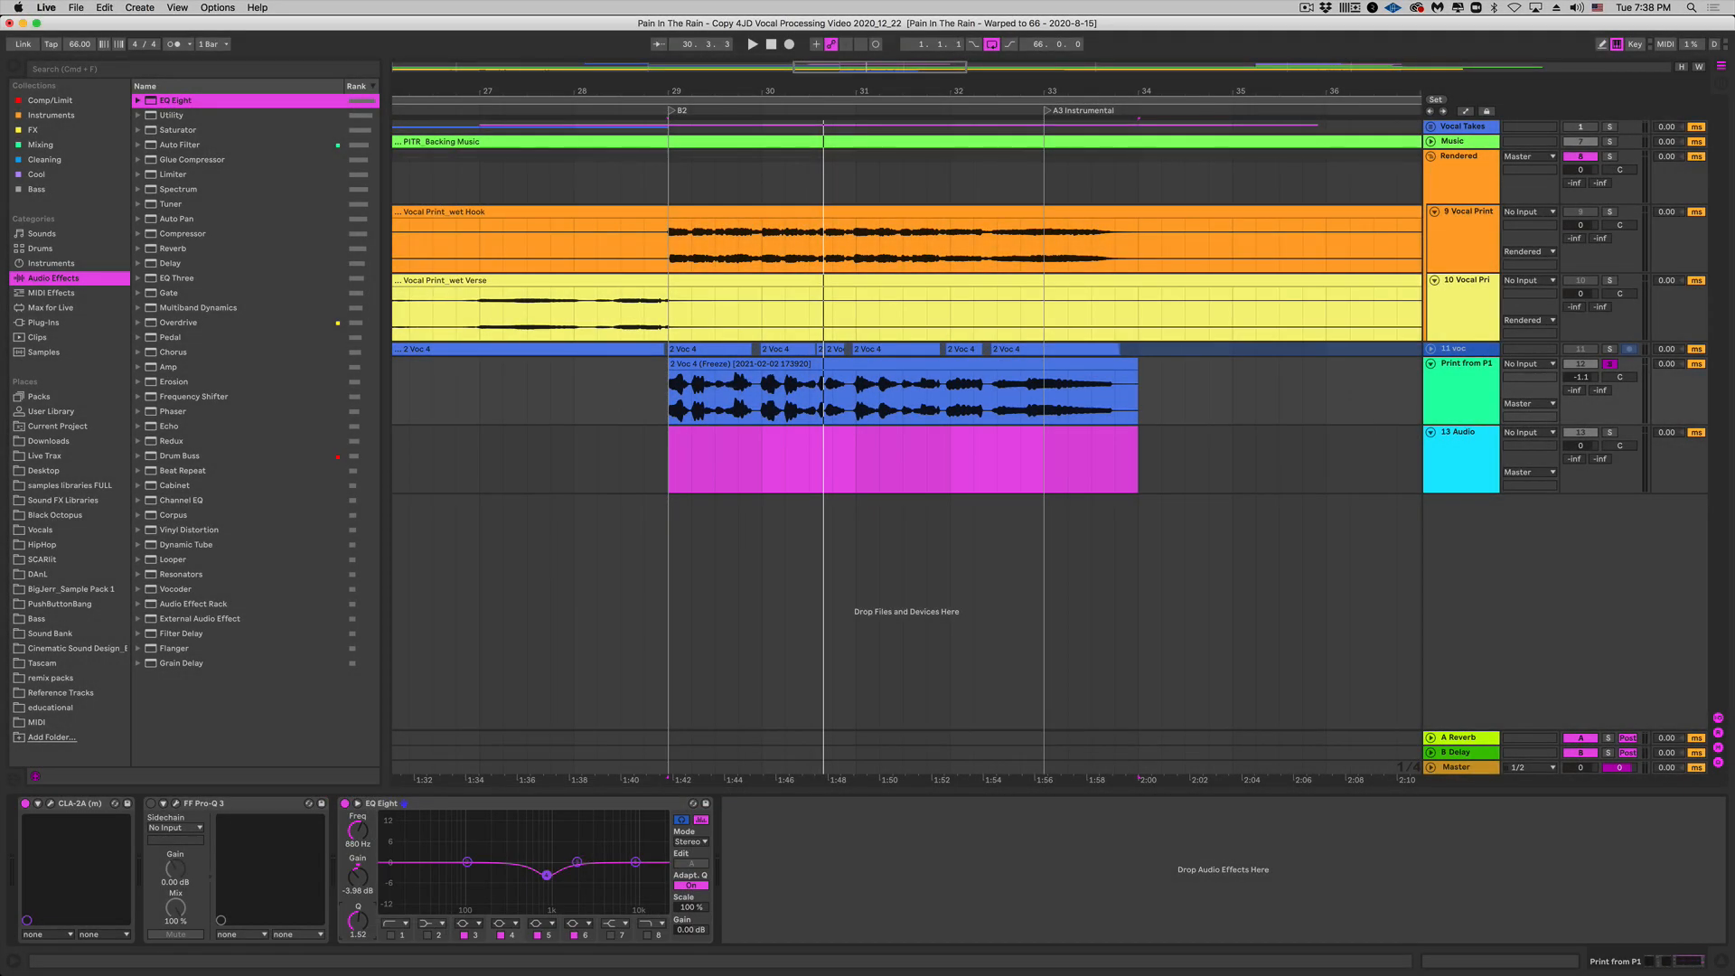
left_click_drag(358, 921, 358, 865)
left_click_drag(358, 855, 358, 867)
left_click_drag(358, 921, 360, 918)
left_click(488, 803)
Step: Replace the EQ Eight with a Waves DeEsser from the Cleaning collection, moving its window aside
key("Delete")
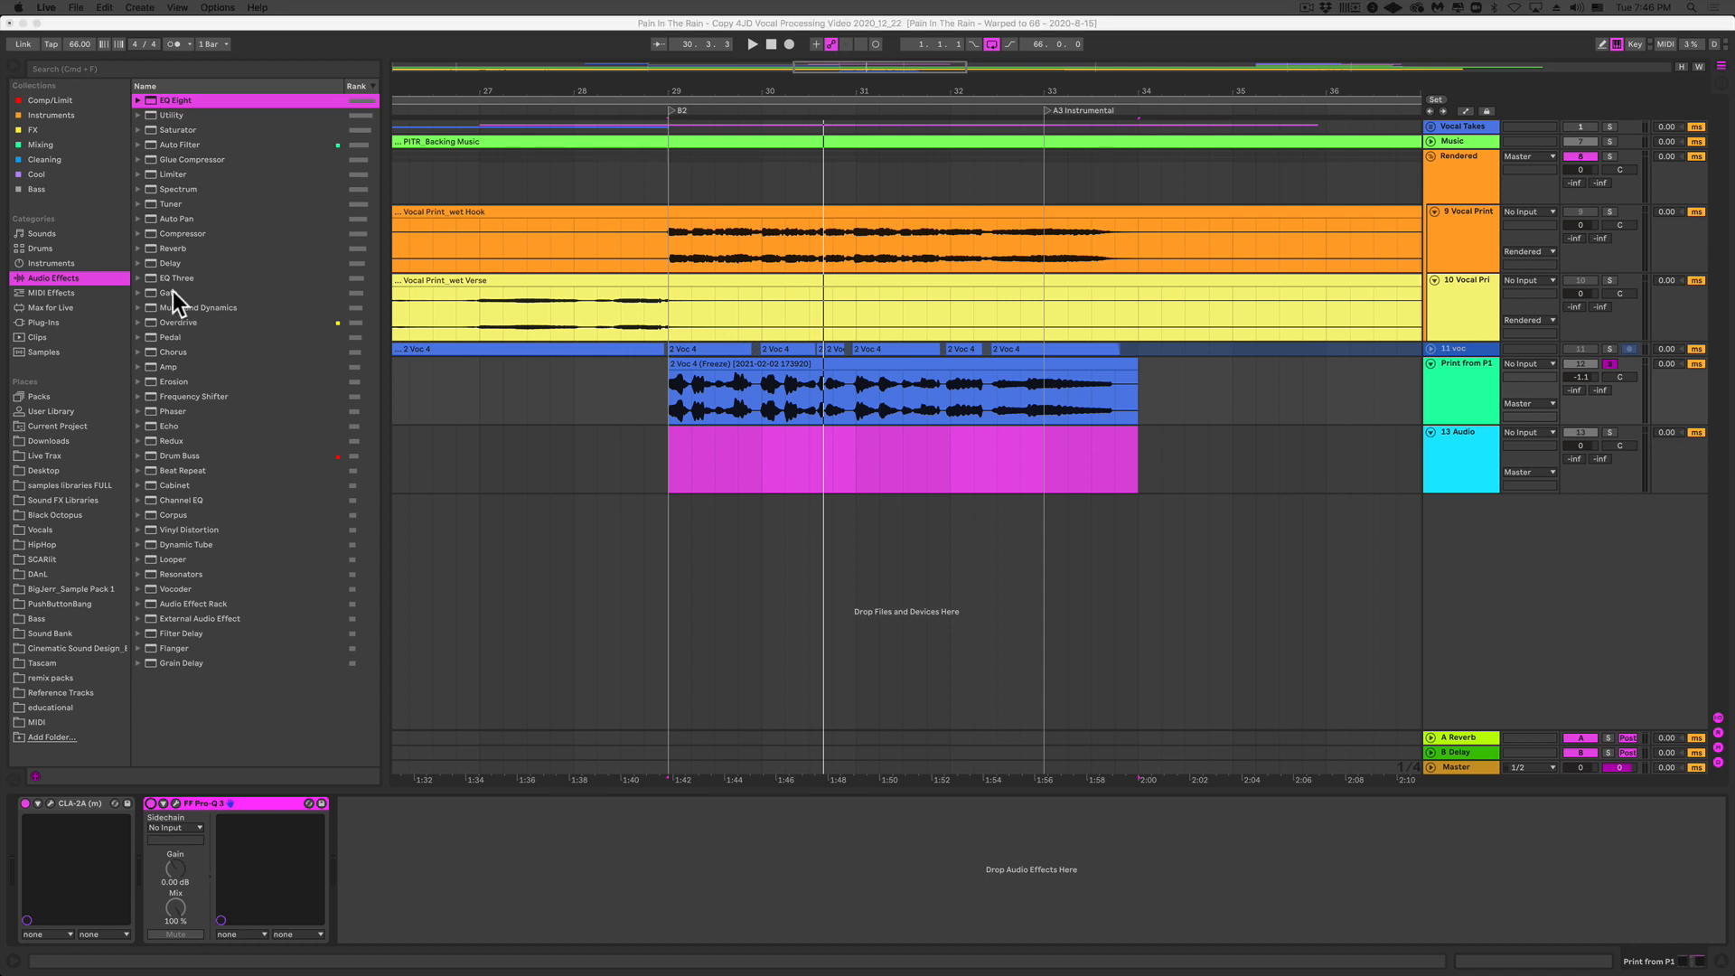
left_click(58, 156)
left_click(57, 160)
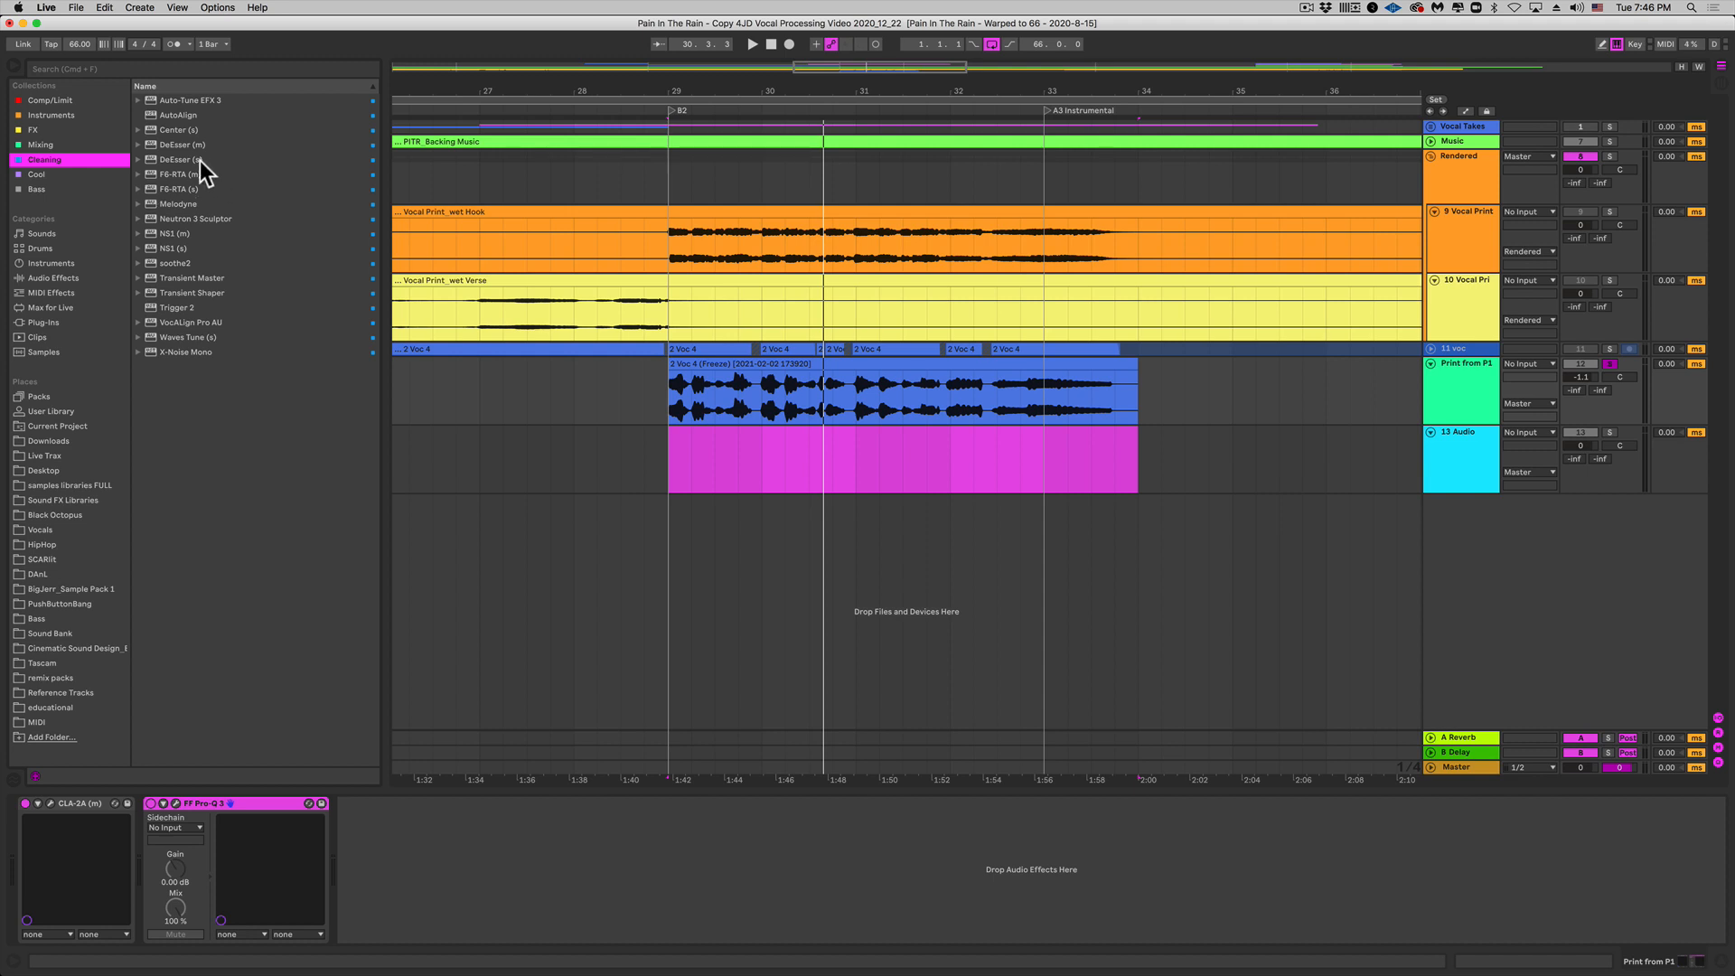
double_click(194, 145)
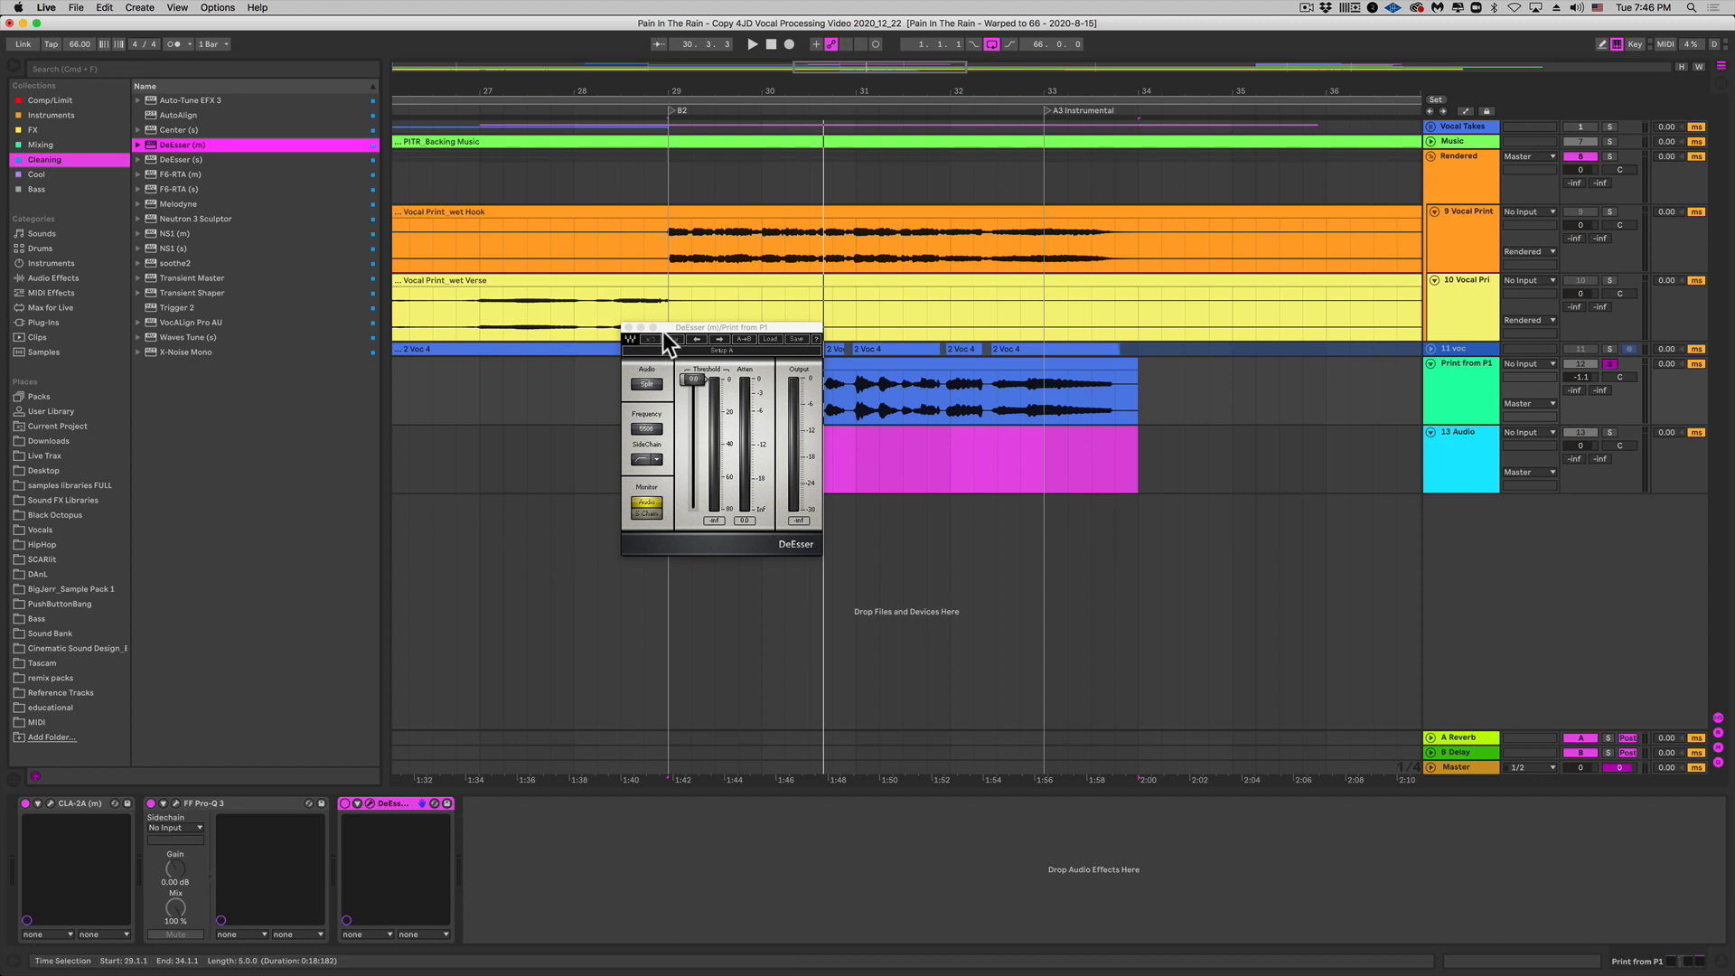
left_click_drag(669, 326, 761, 371)
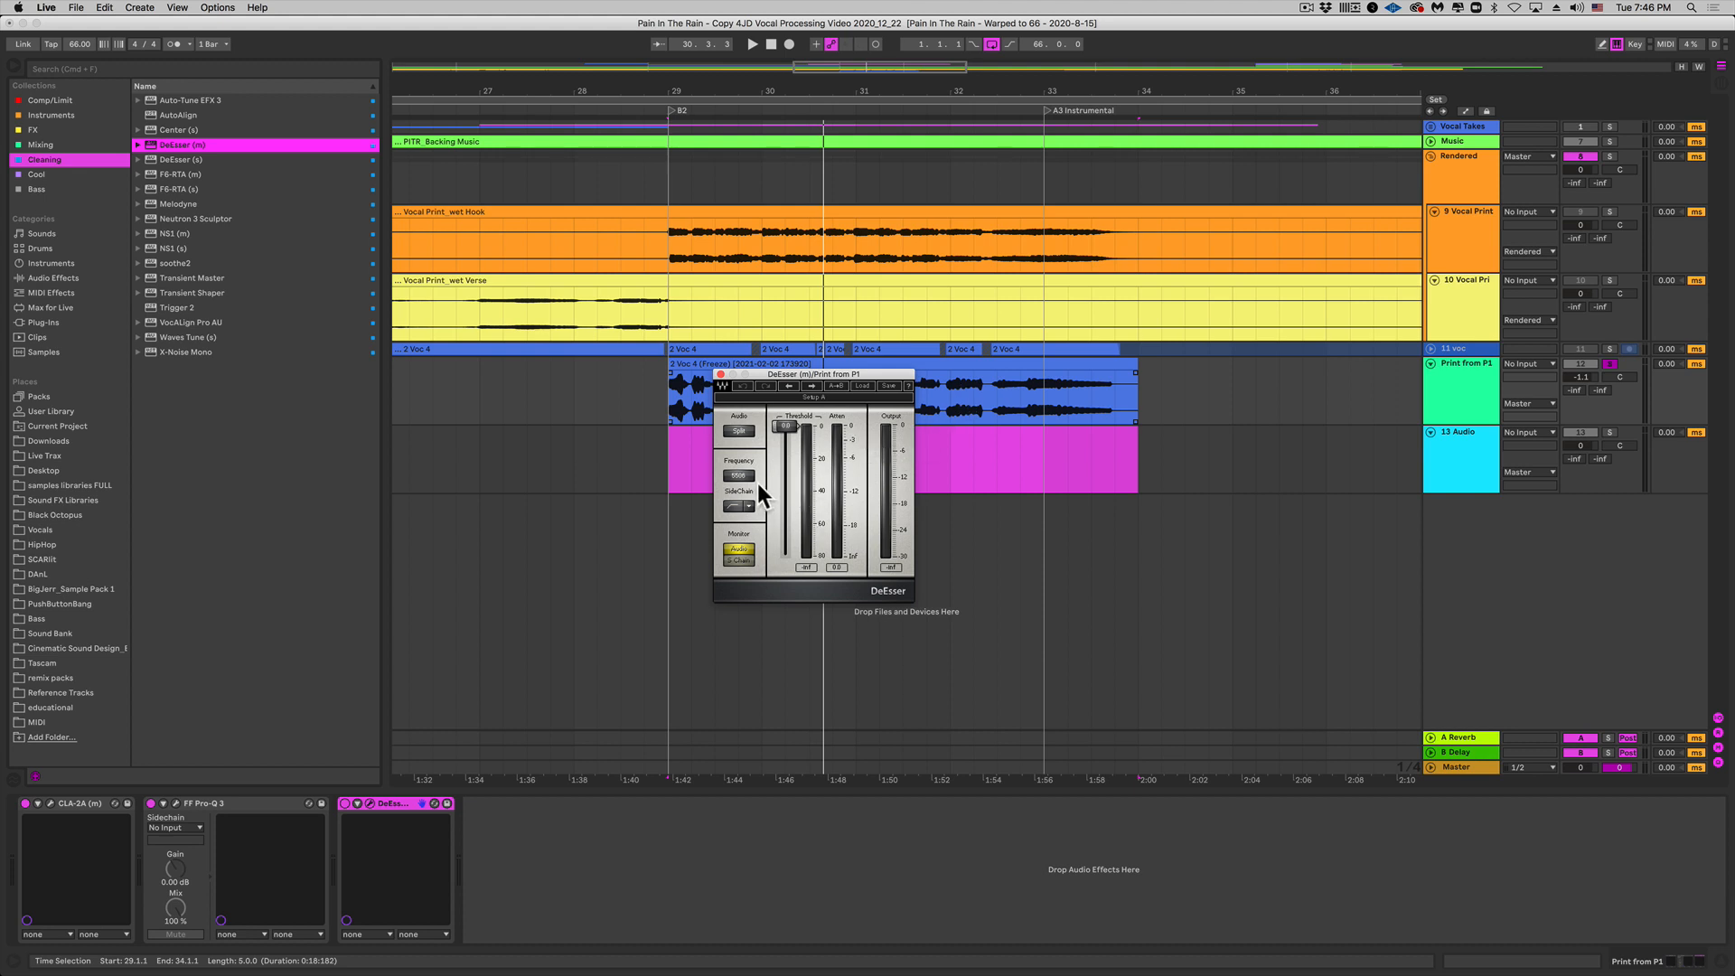
Step: While the song plays, set the DeEsser threshold to -35.8 dB
mouse_move(785, 427)
left_mouse_down()
mouse_move(786, 448)
mouse_move(786, 426)
left_mouse_up()
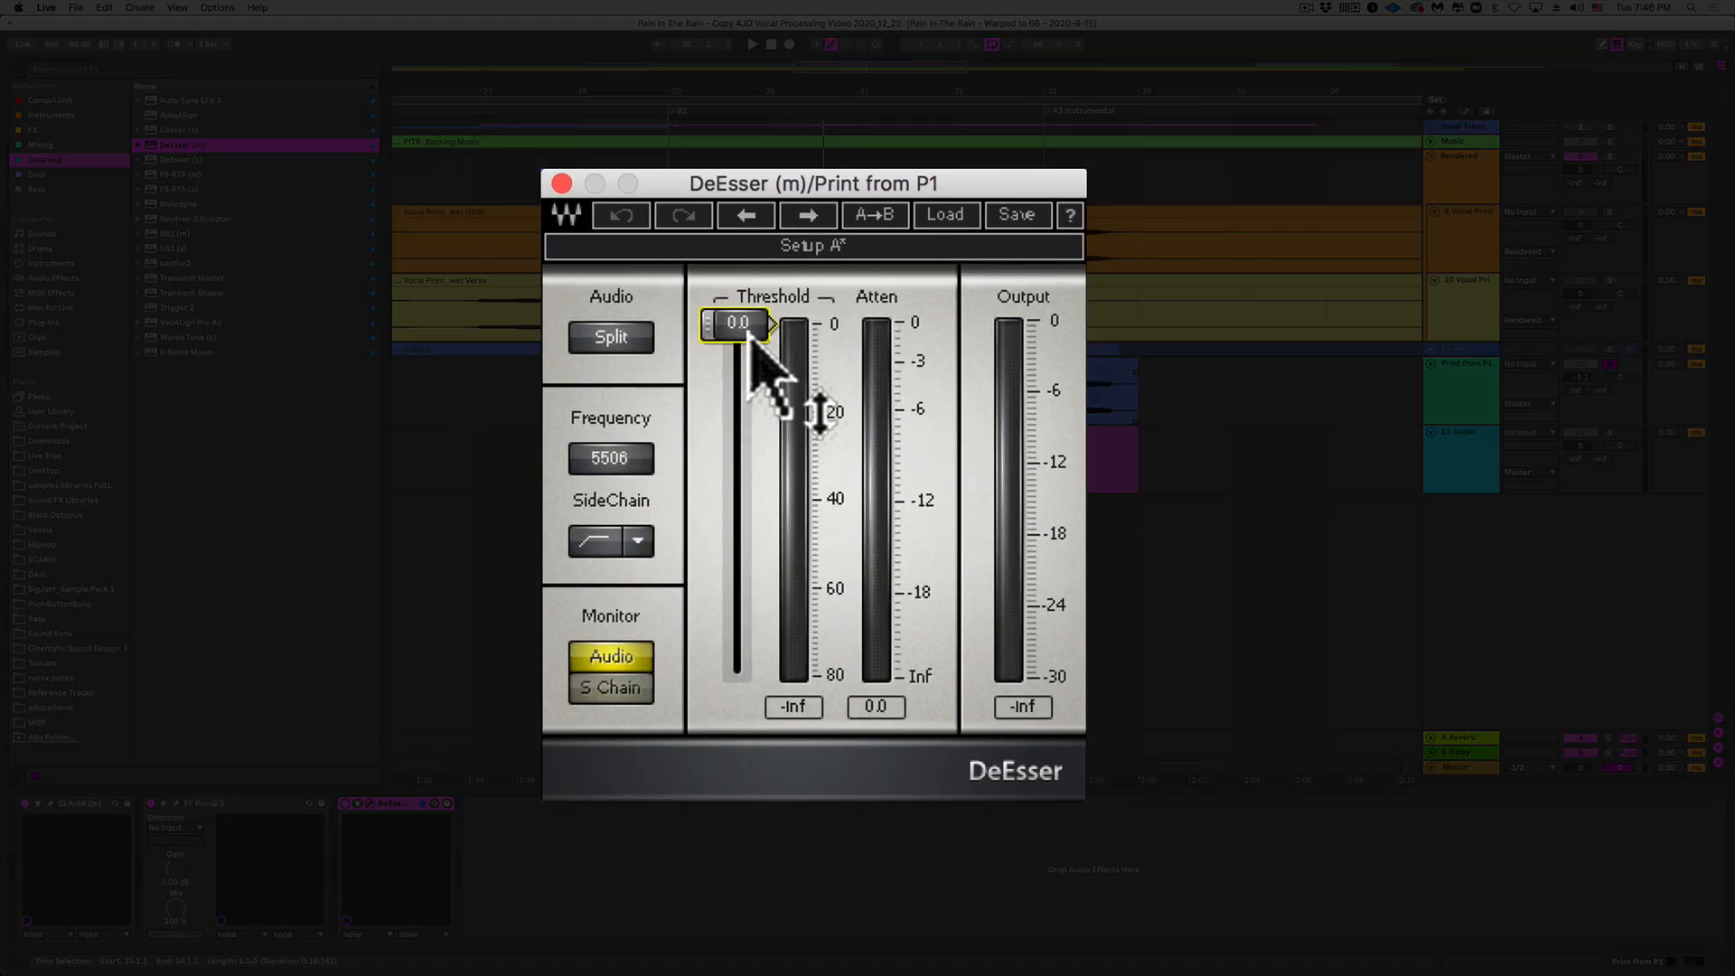
key("space")
left_click_drag(750, 342, 734, 481)
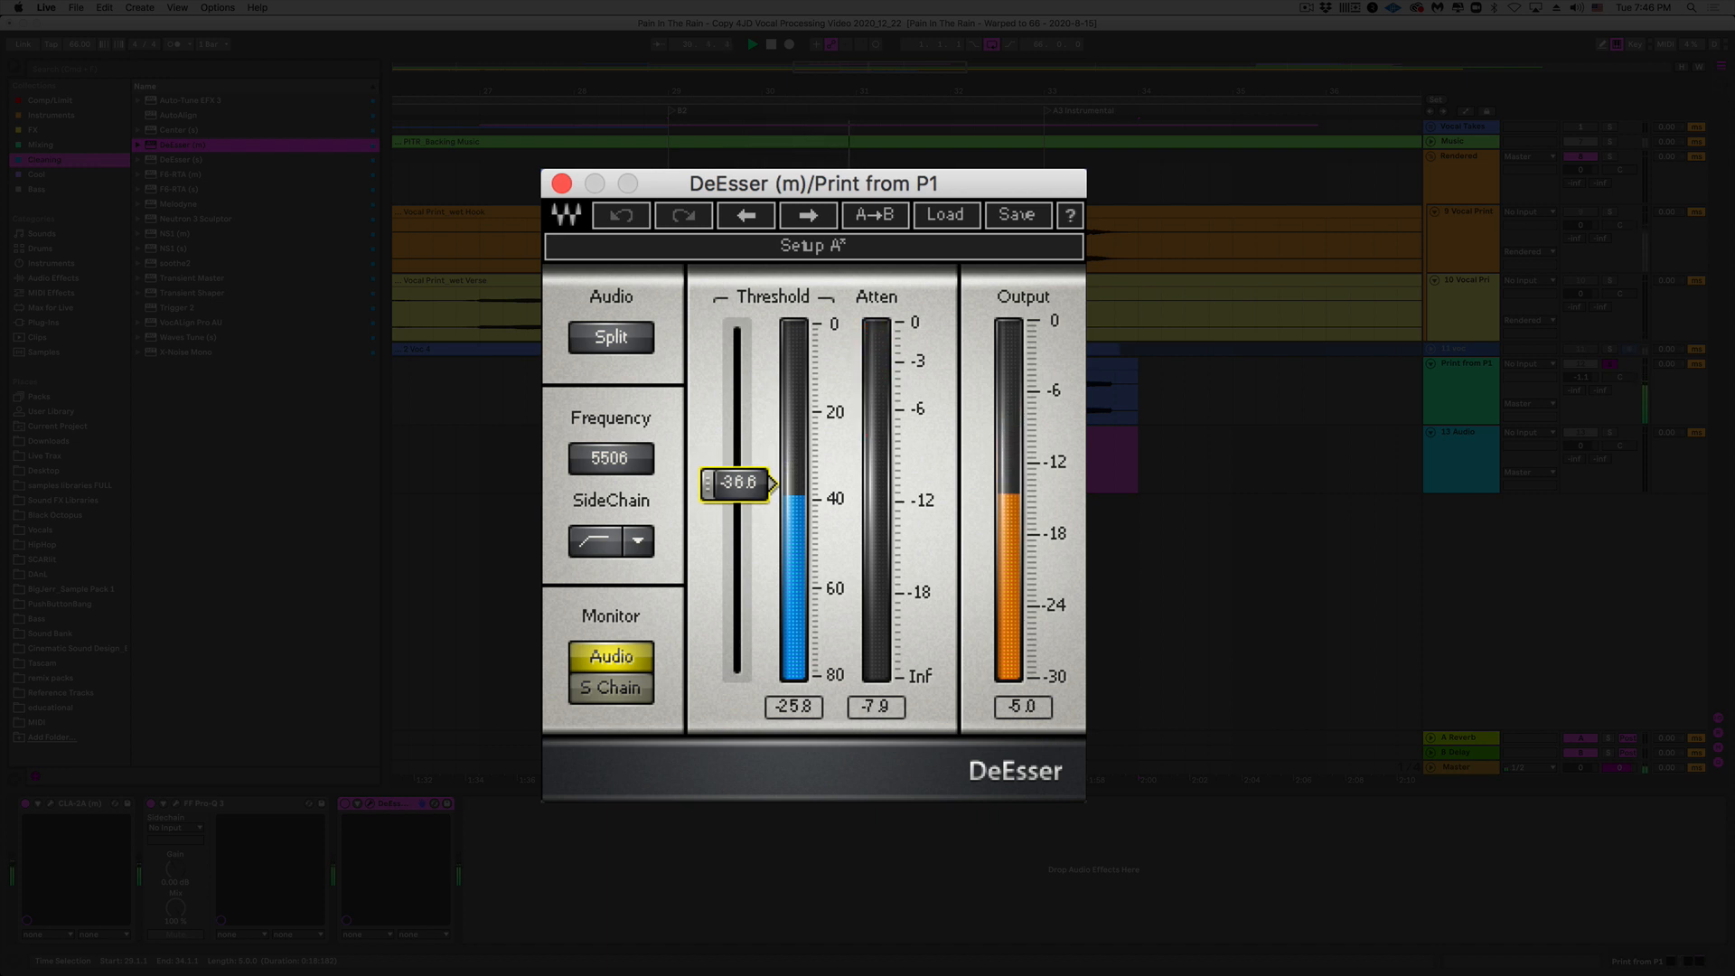
left_click_drag(734, 481, 734, 478)
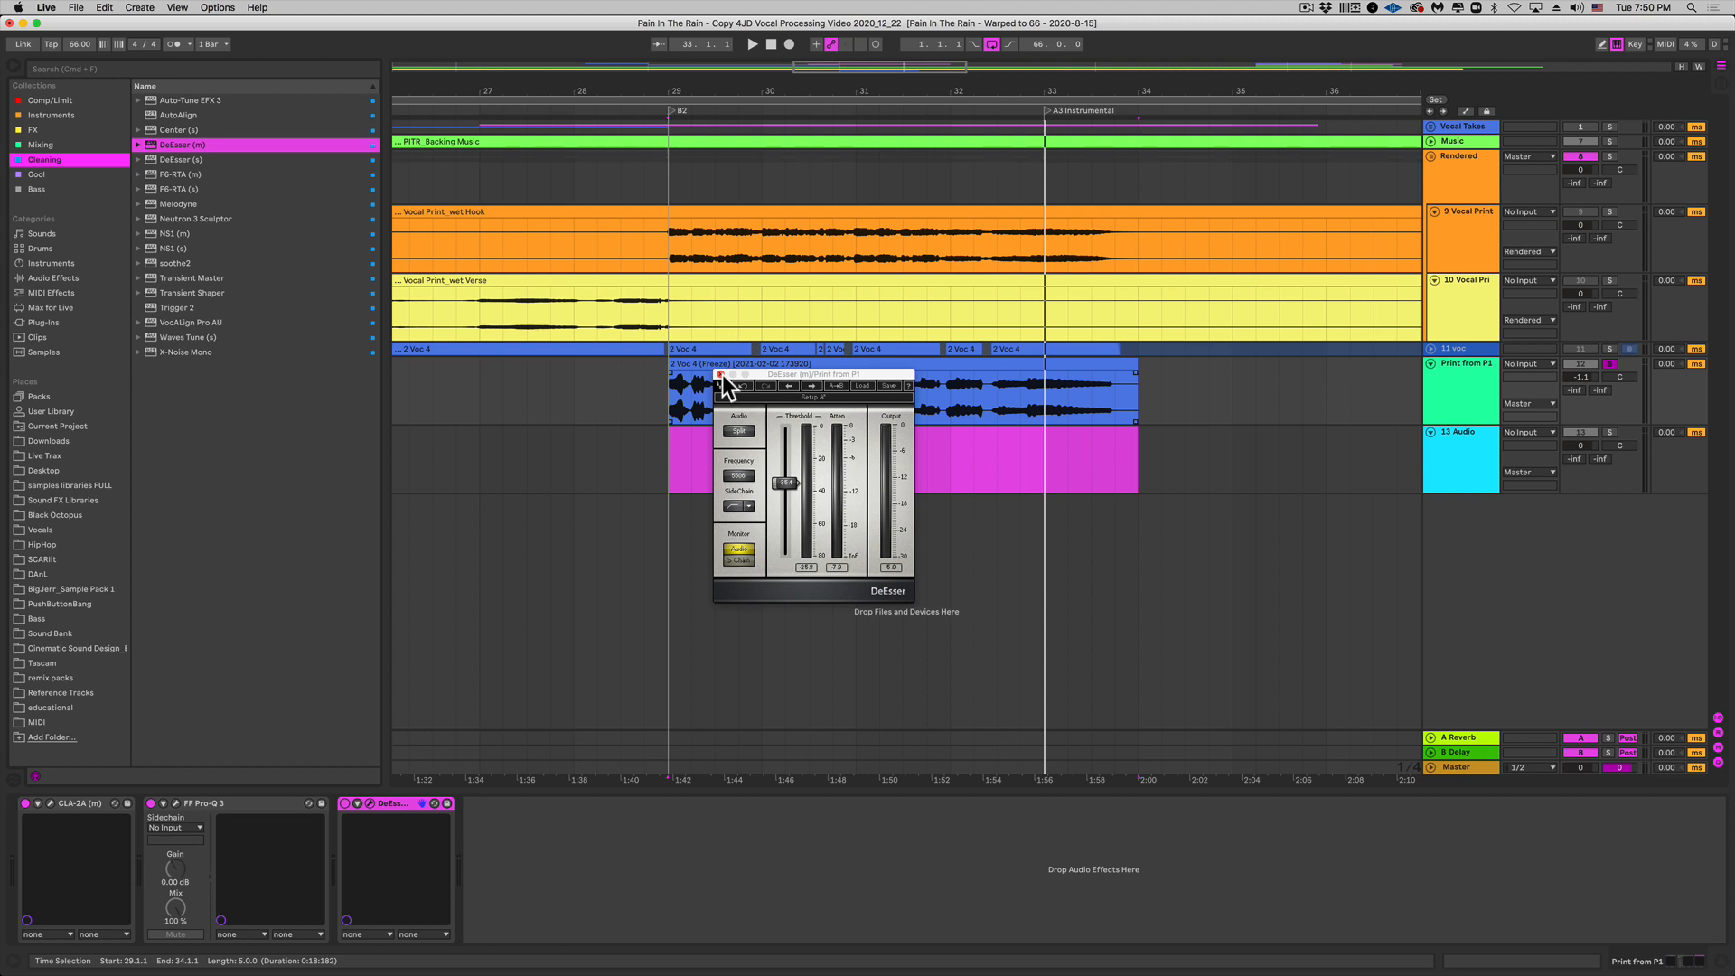
Step: Close the DeEsser and load Auto-Tune EFX 3 ahead of CLA-2A in the chain
left_click(721, 374)
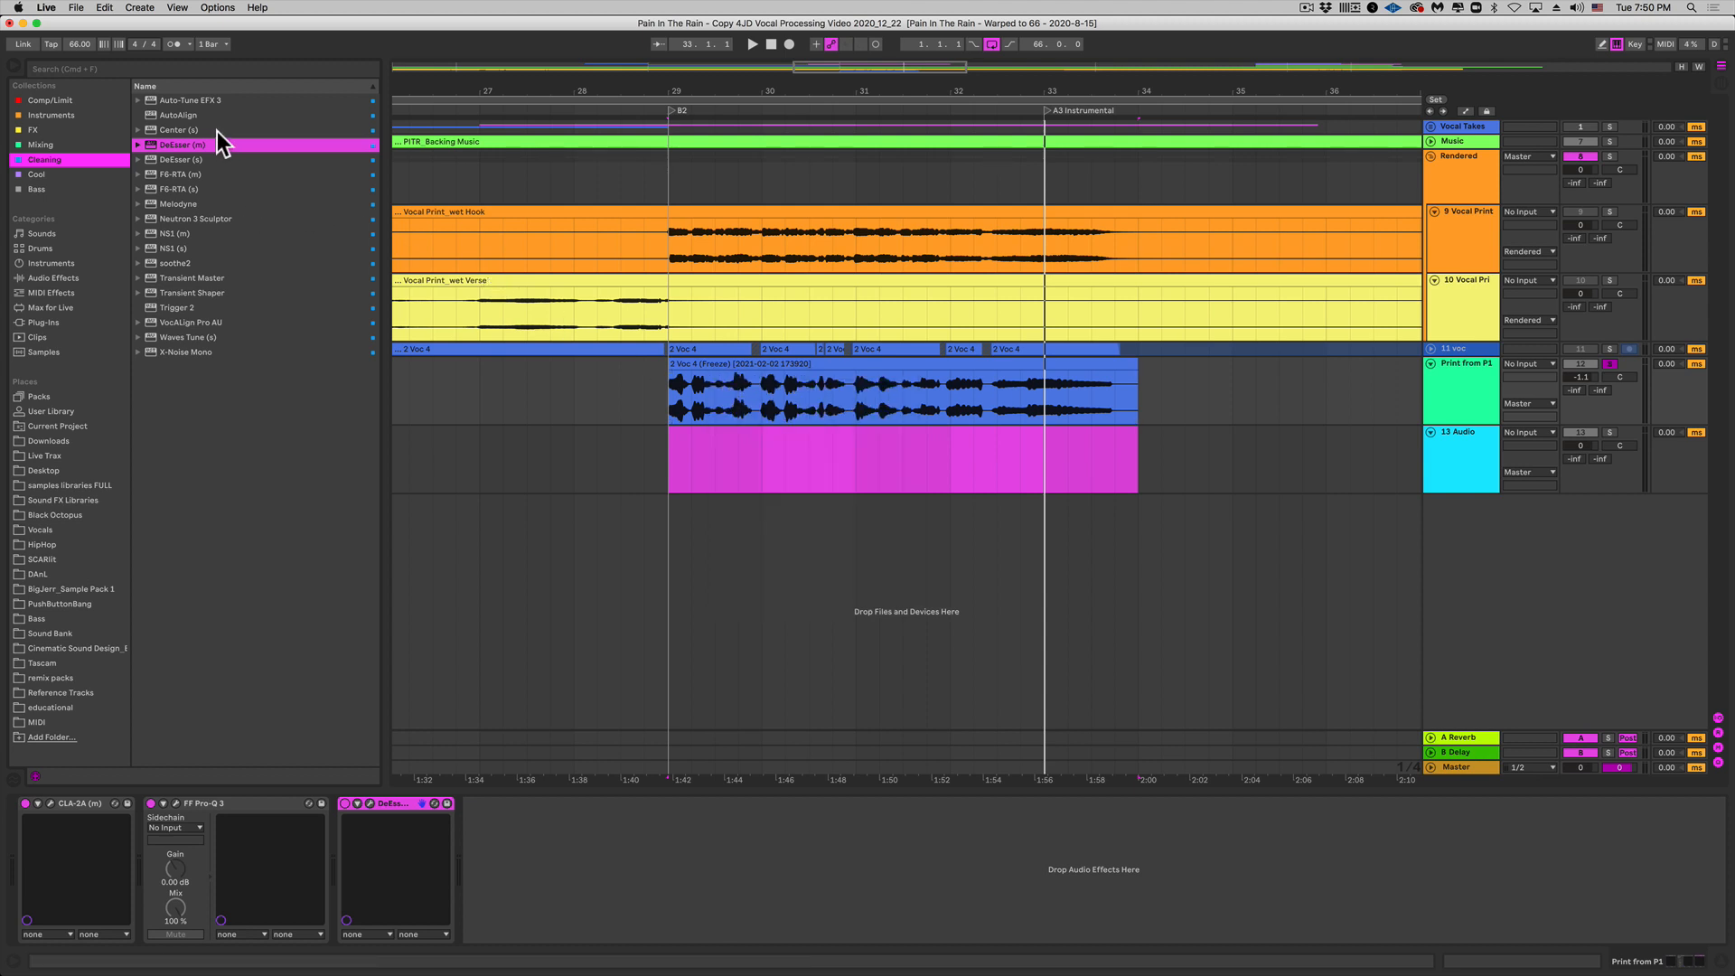
double_click(206, 101)
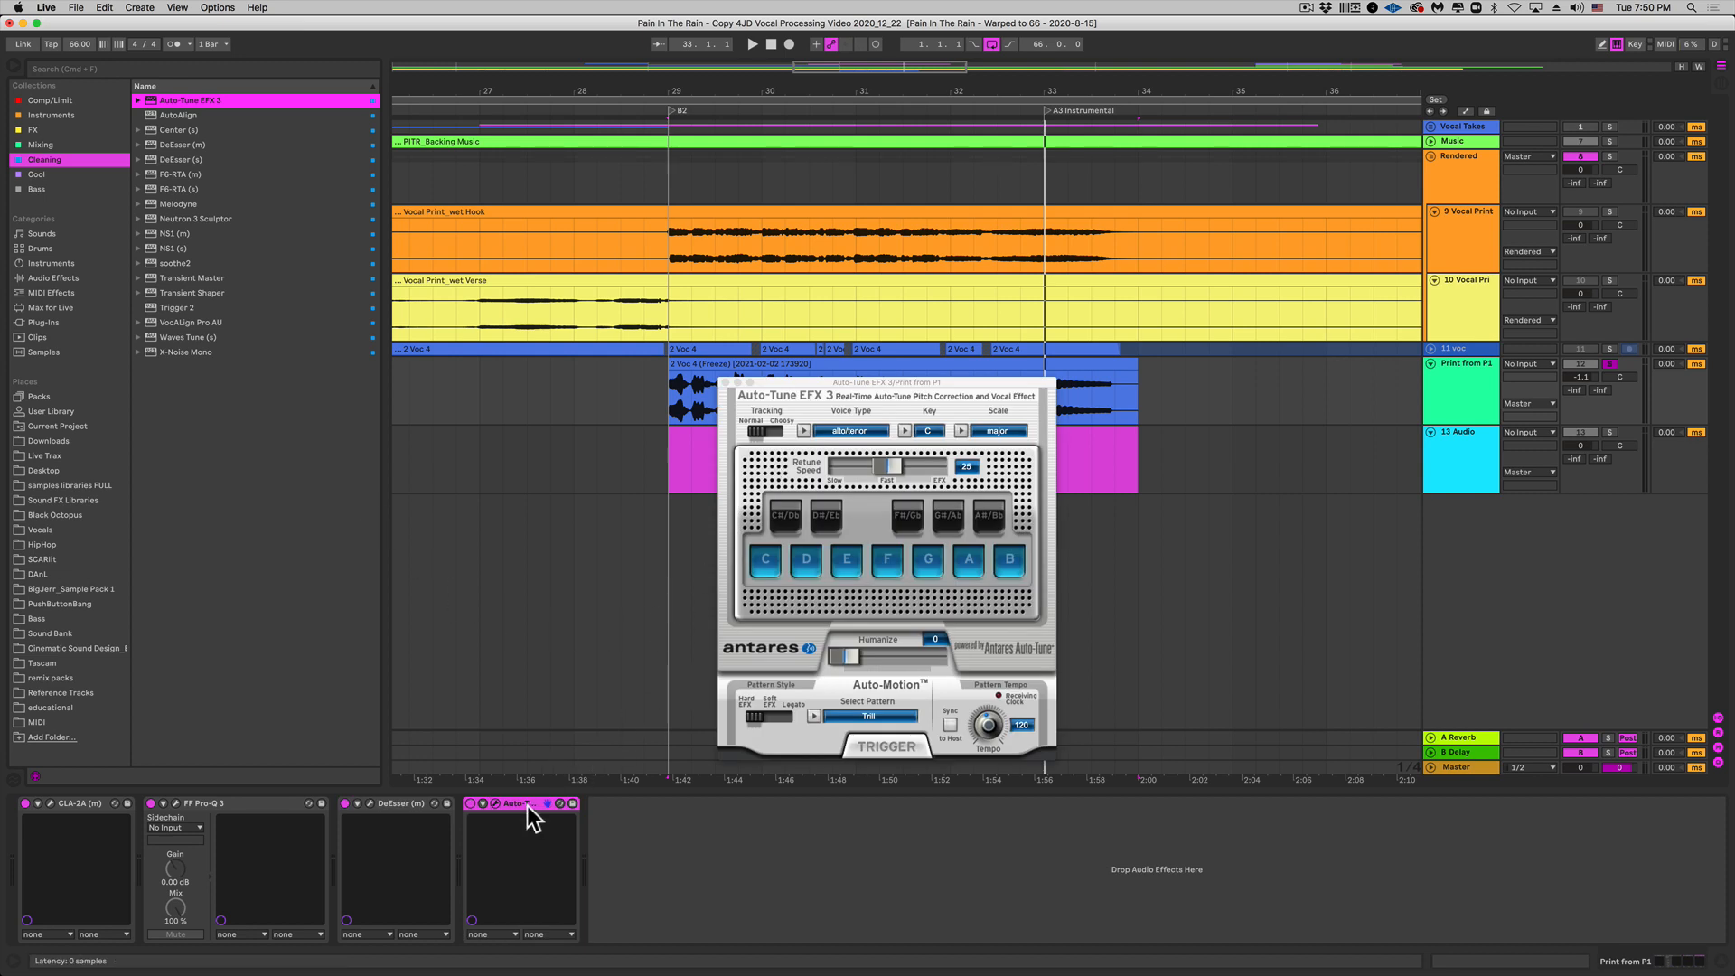
left_click_drag(528, 805, 31, 816)
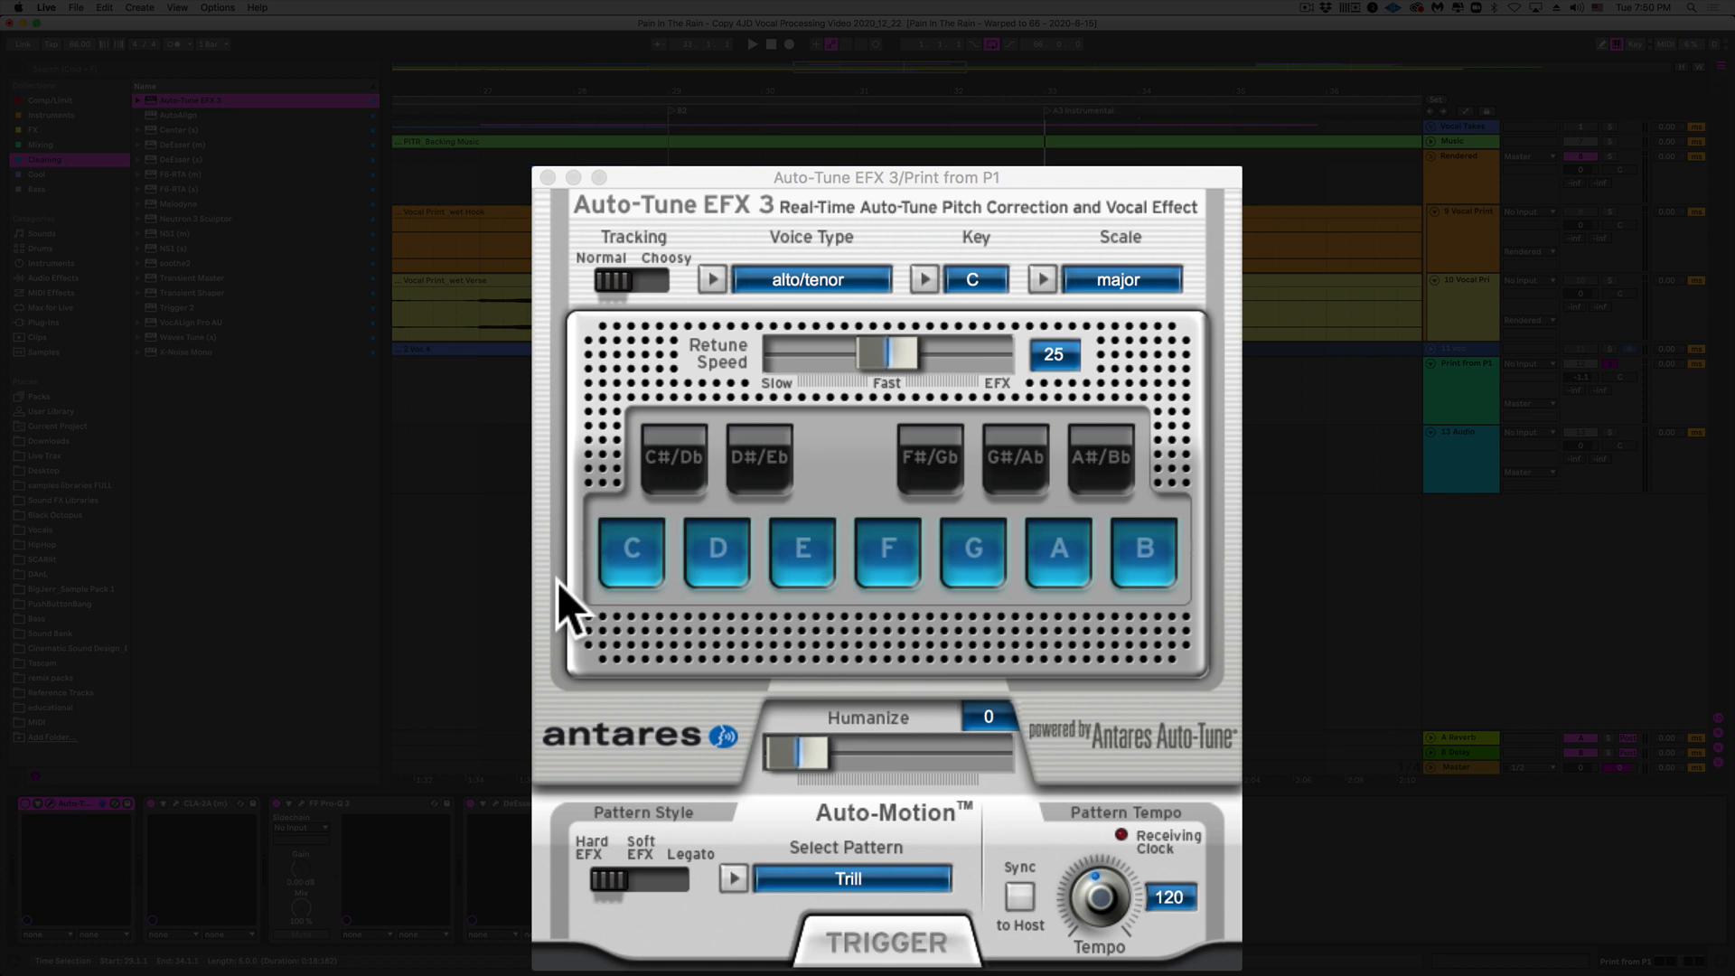
Step: Set Auto-Tune to key G, minor scale, with alto/tenor as the voice type
left_click(972, 285)
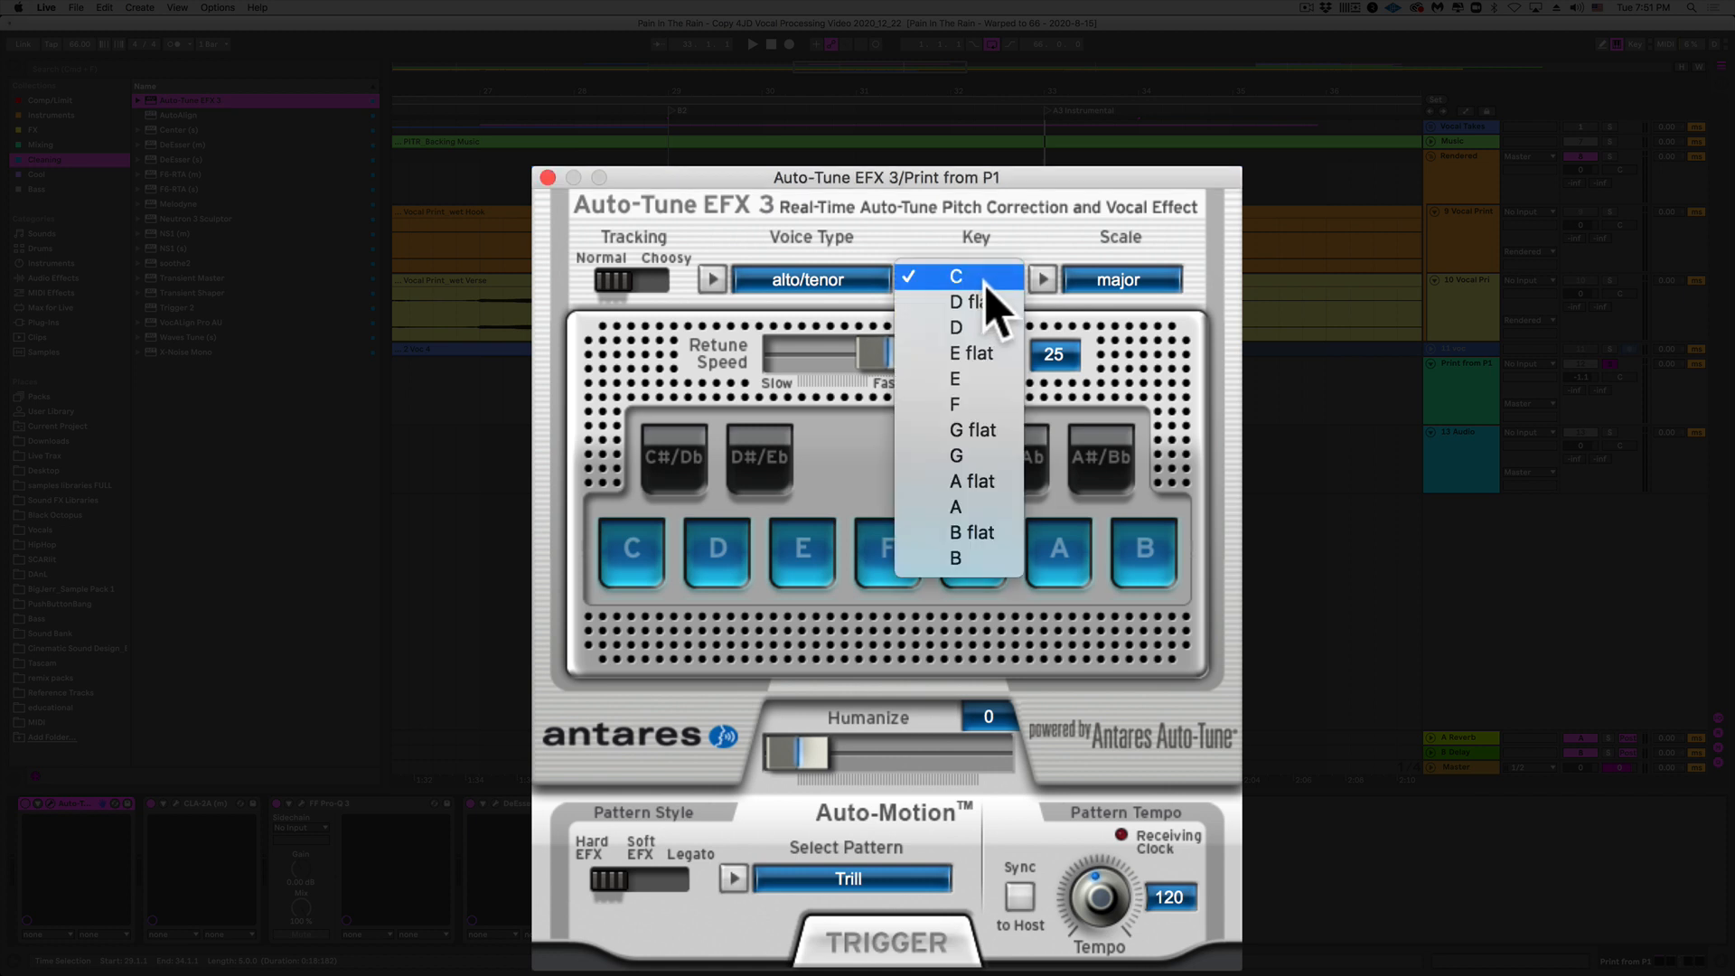
left_click(991, 456)
left_click(1146, 282)
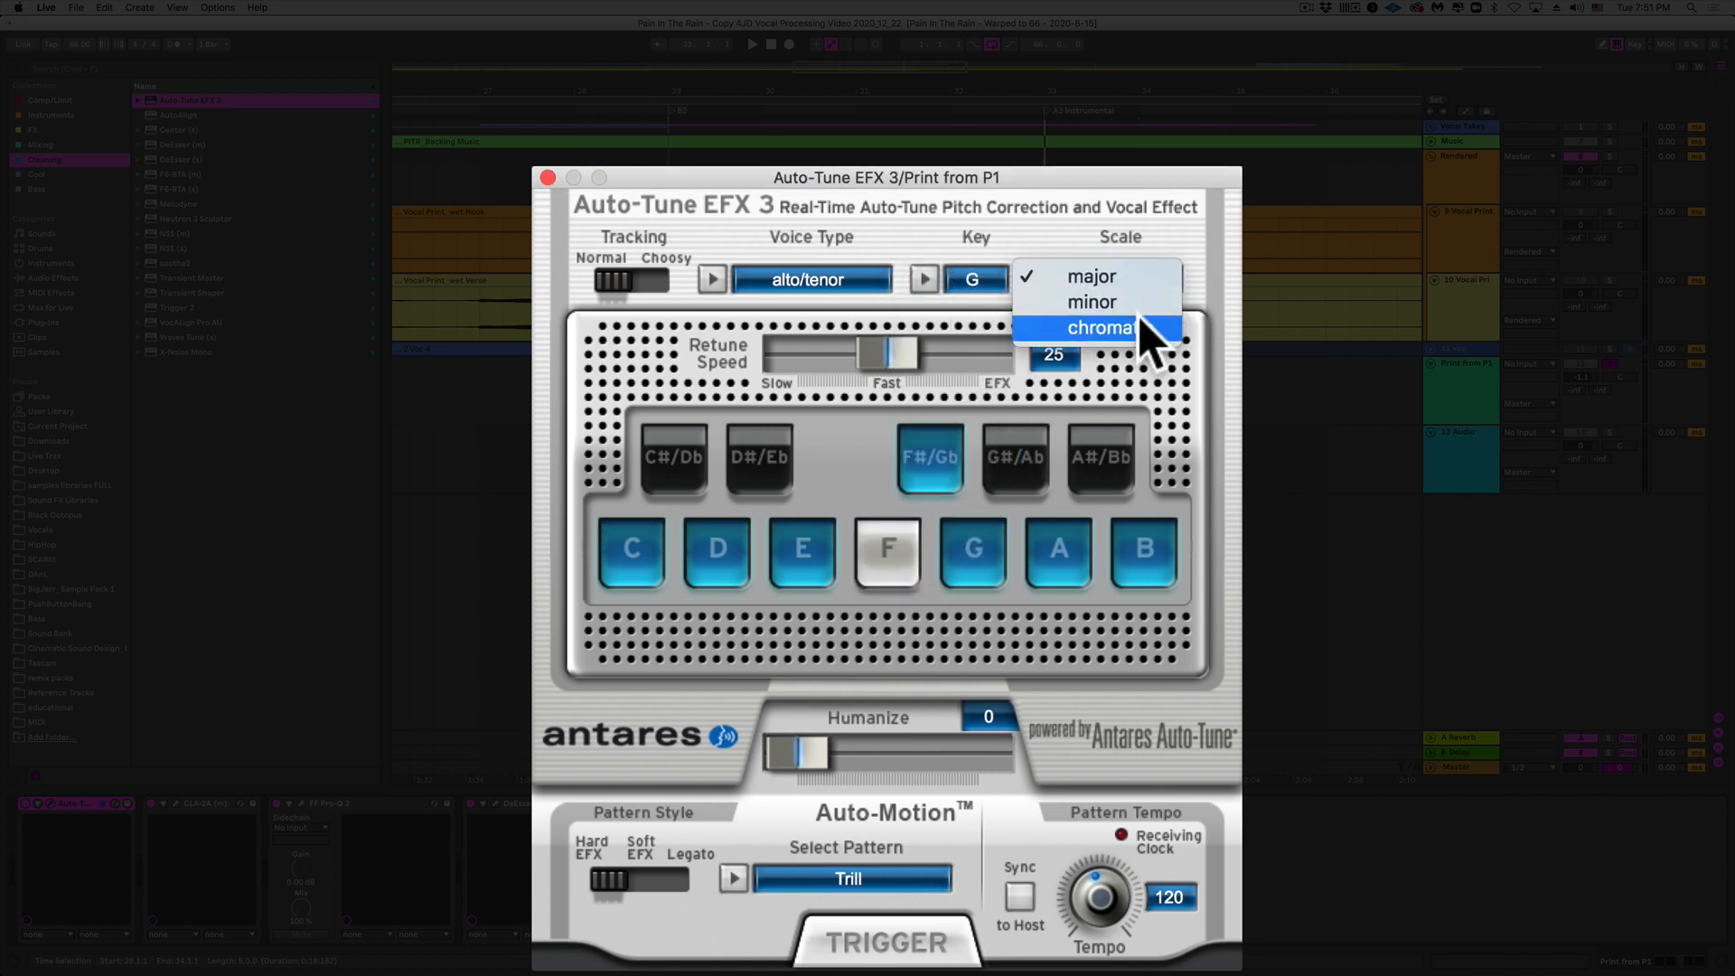
left_click(1137, 305)
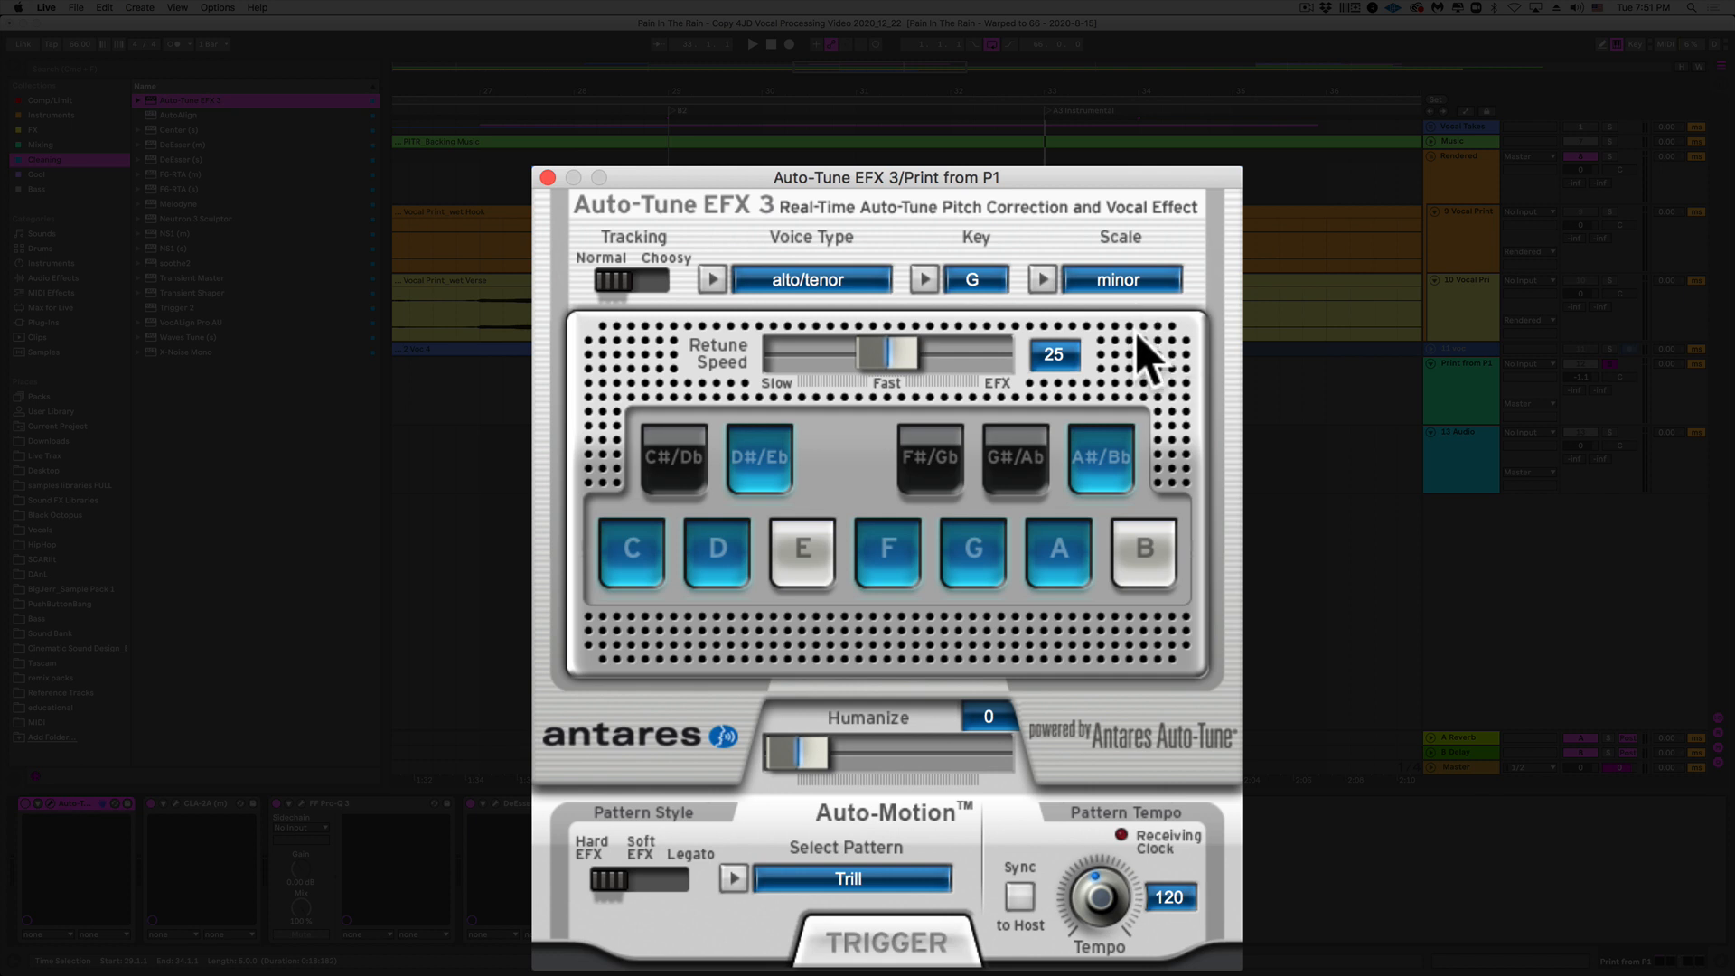
left_click(793, 282)
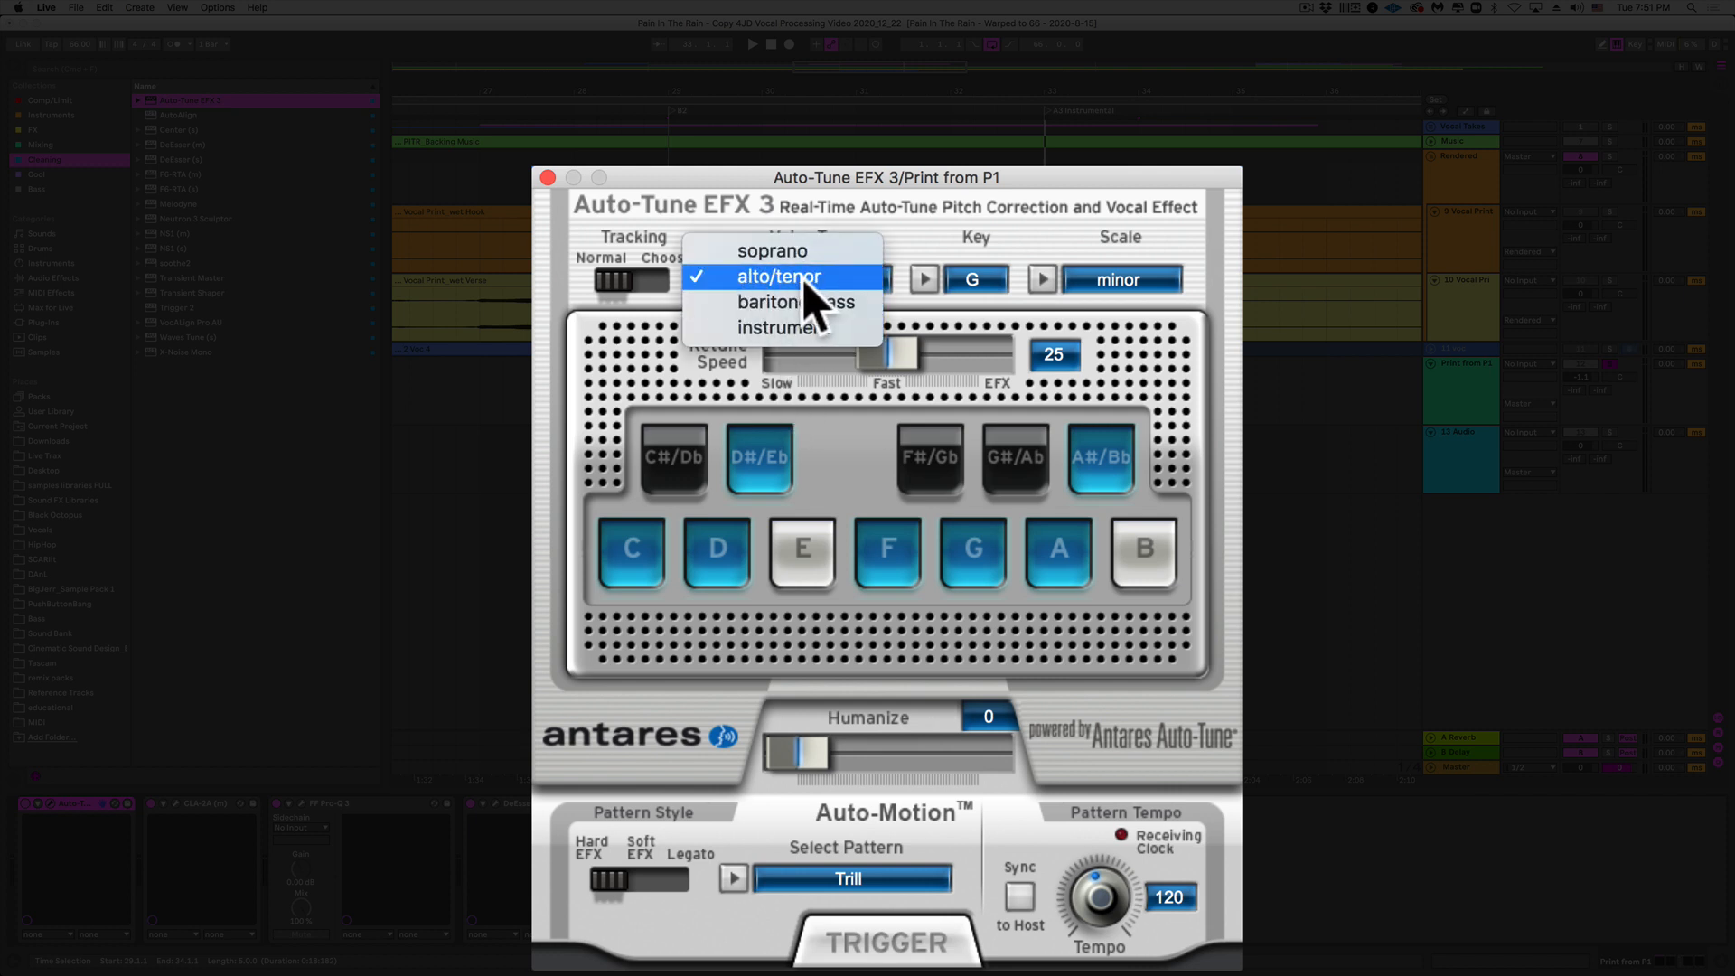
left_click(814, 278)
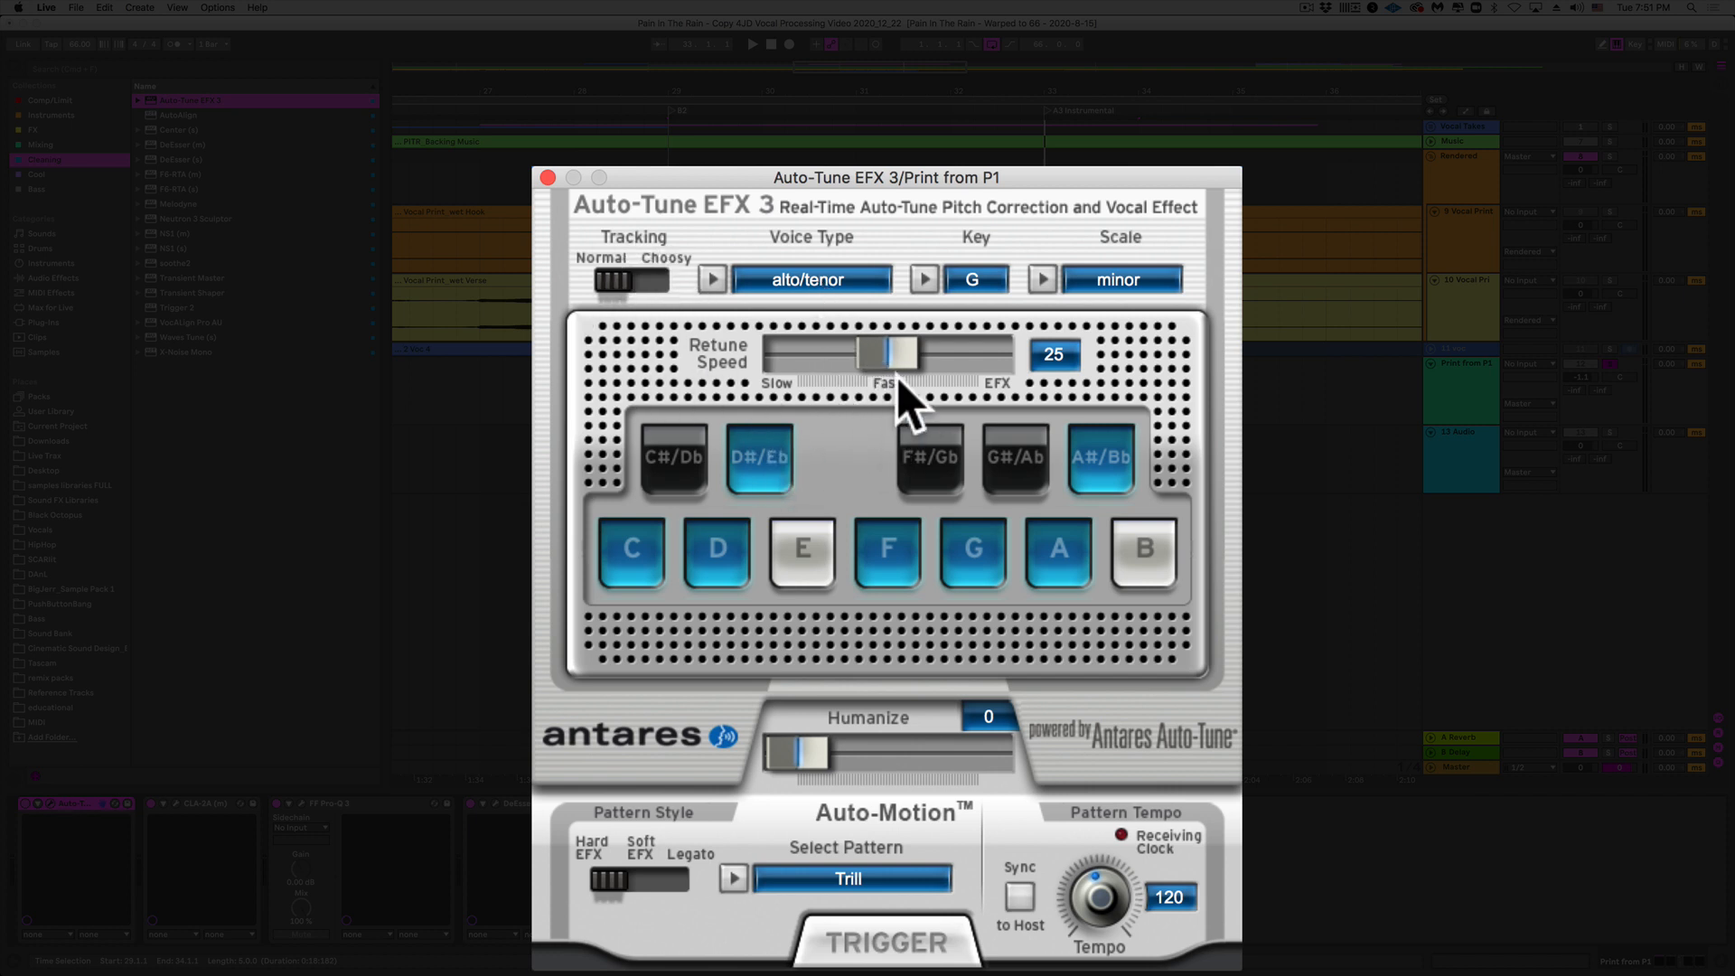
mouse_move(893, 365)
left_mouse_down()
mouse_move(716, 340)
mouse_move(1000, 360)
mouse_move(1046, 388)
mouse_move(880, 350)
left_mouse_up()
left_click_drag(880, 350, 1121, 357)
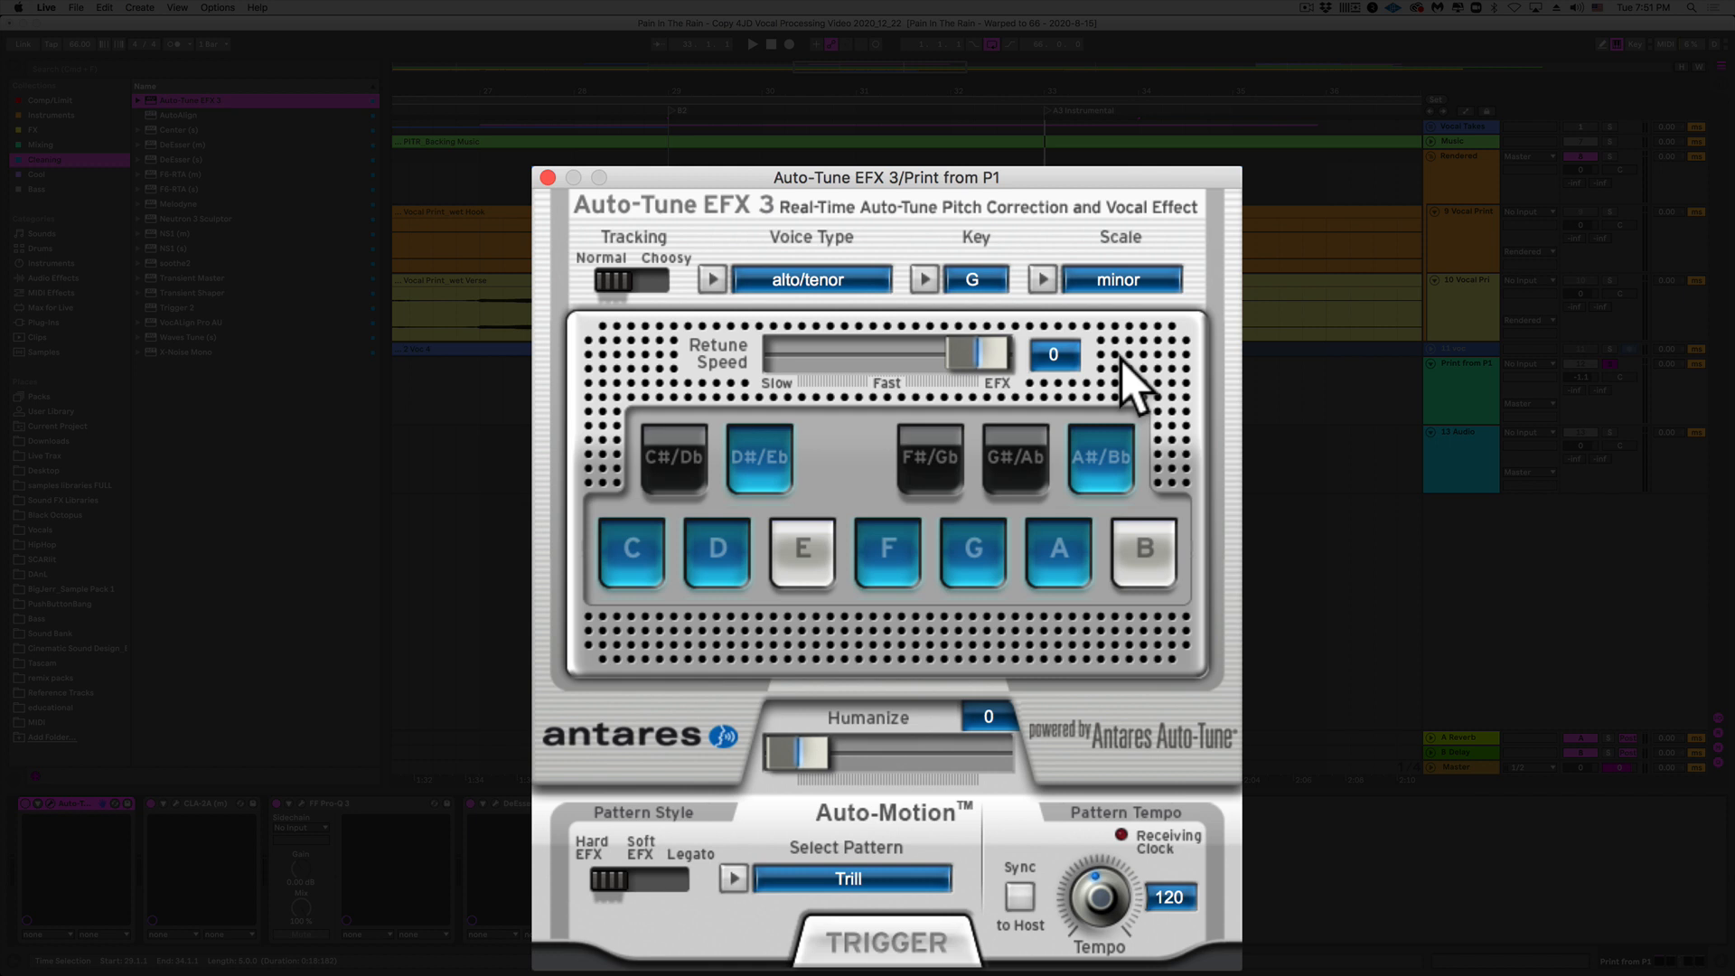
left_click_drag(991, 361, 743, 347)
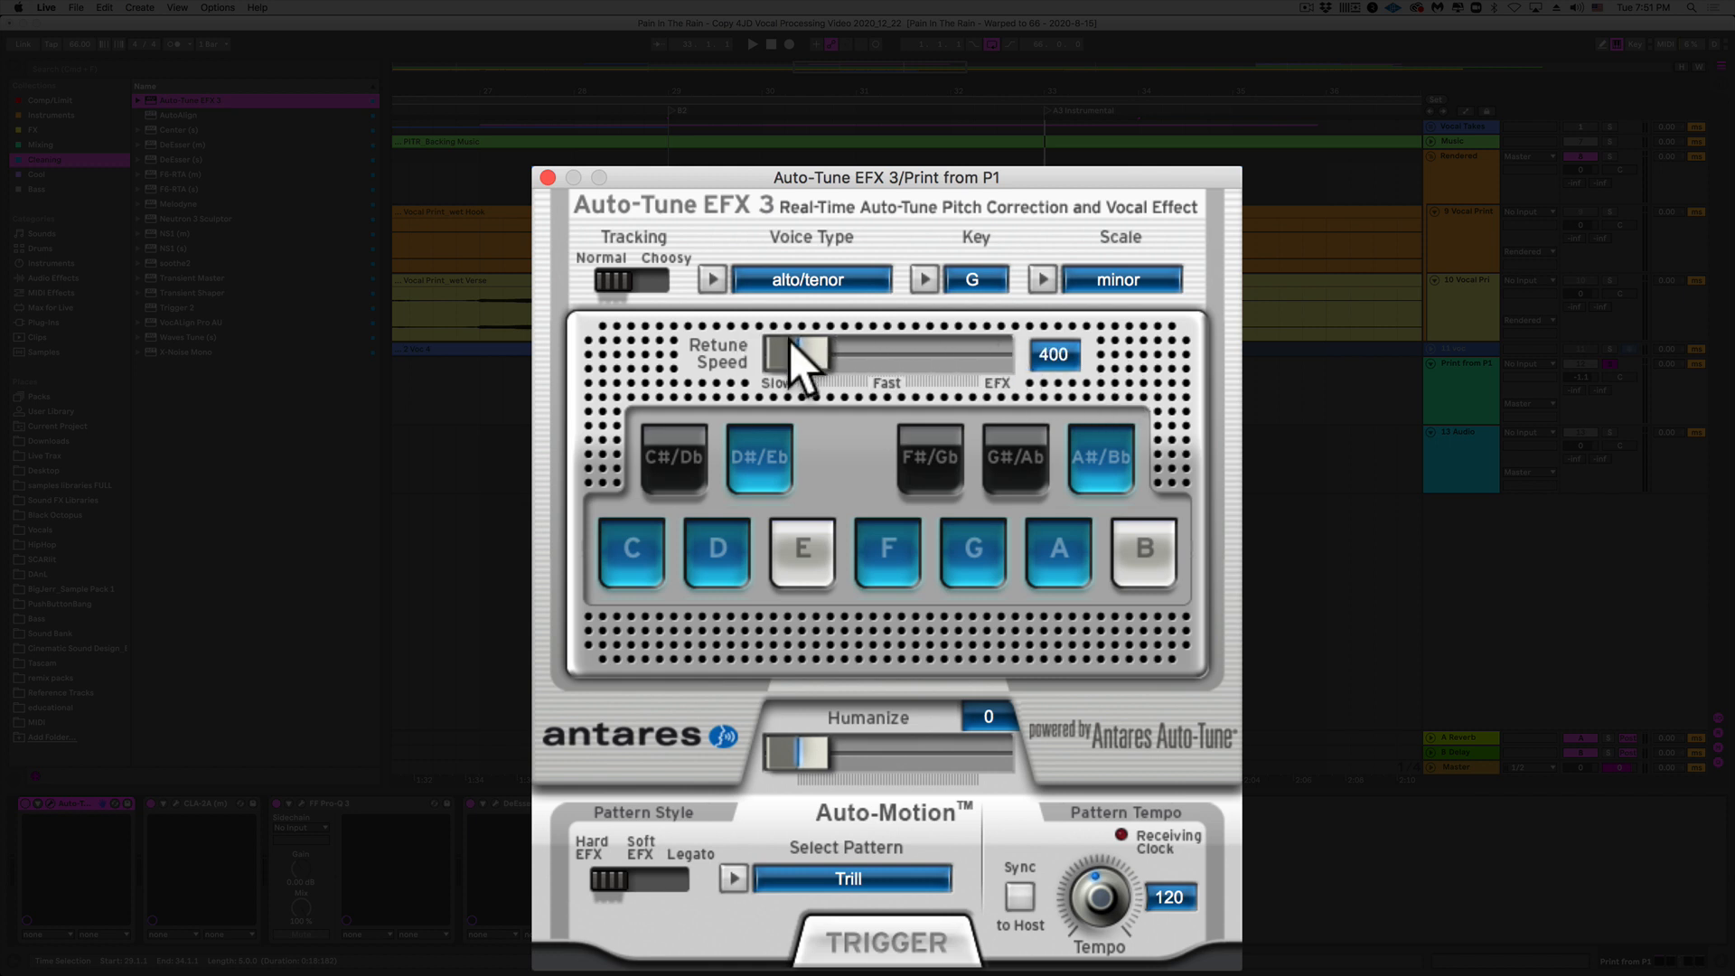
left_click_drag(795, 354, 891, 371)
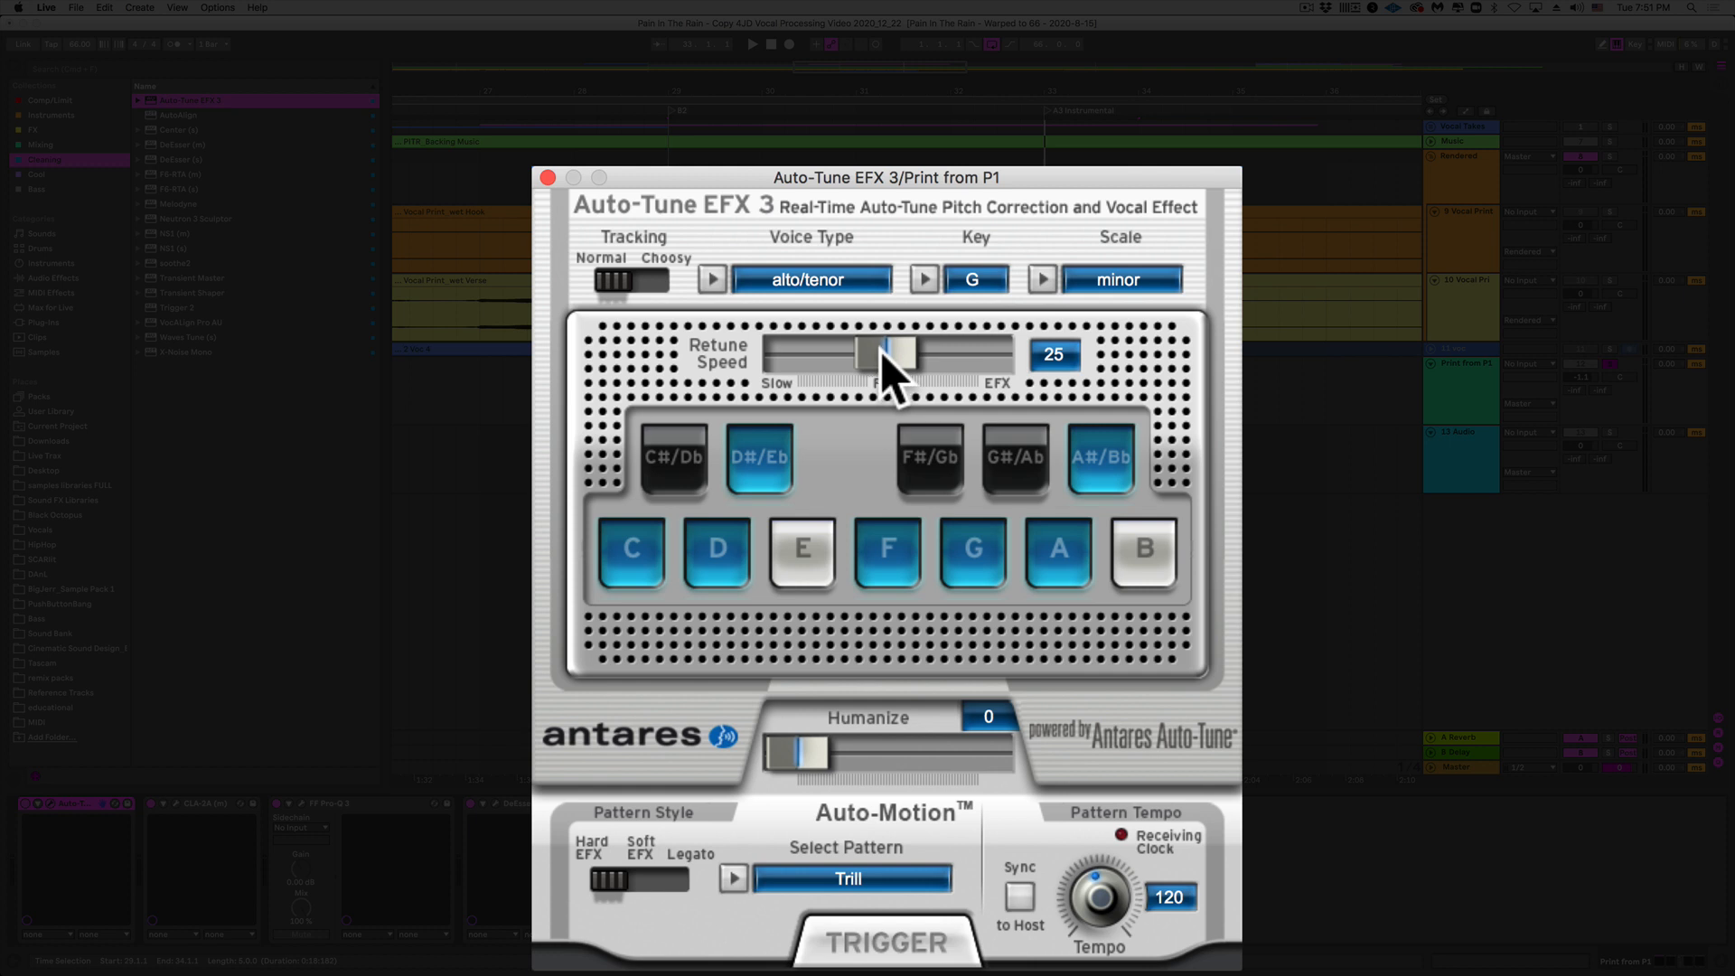
key("space")
left_click(1609, 364)
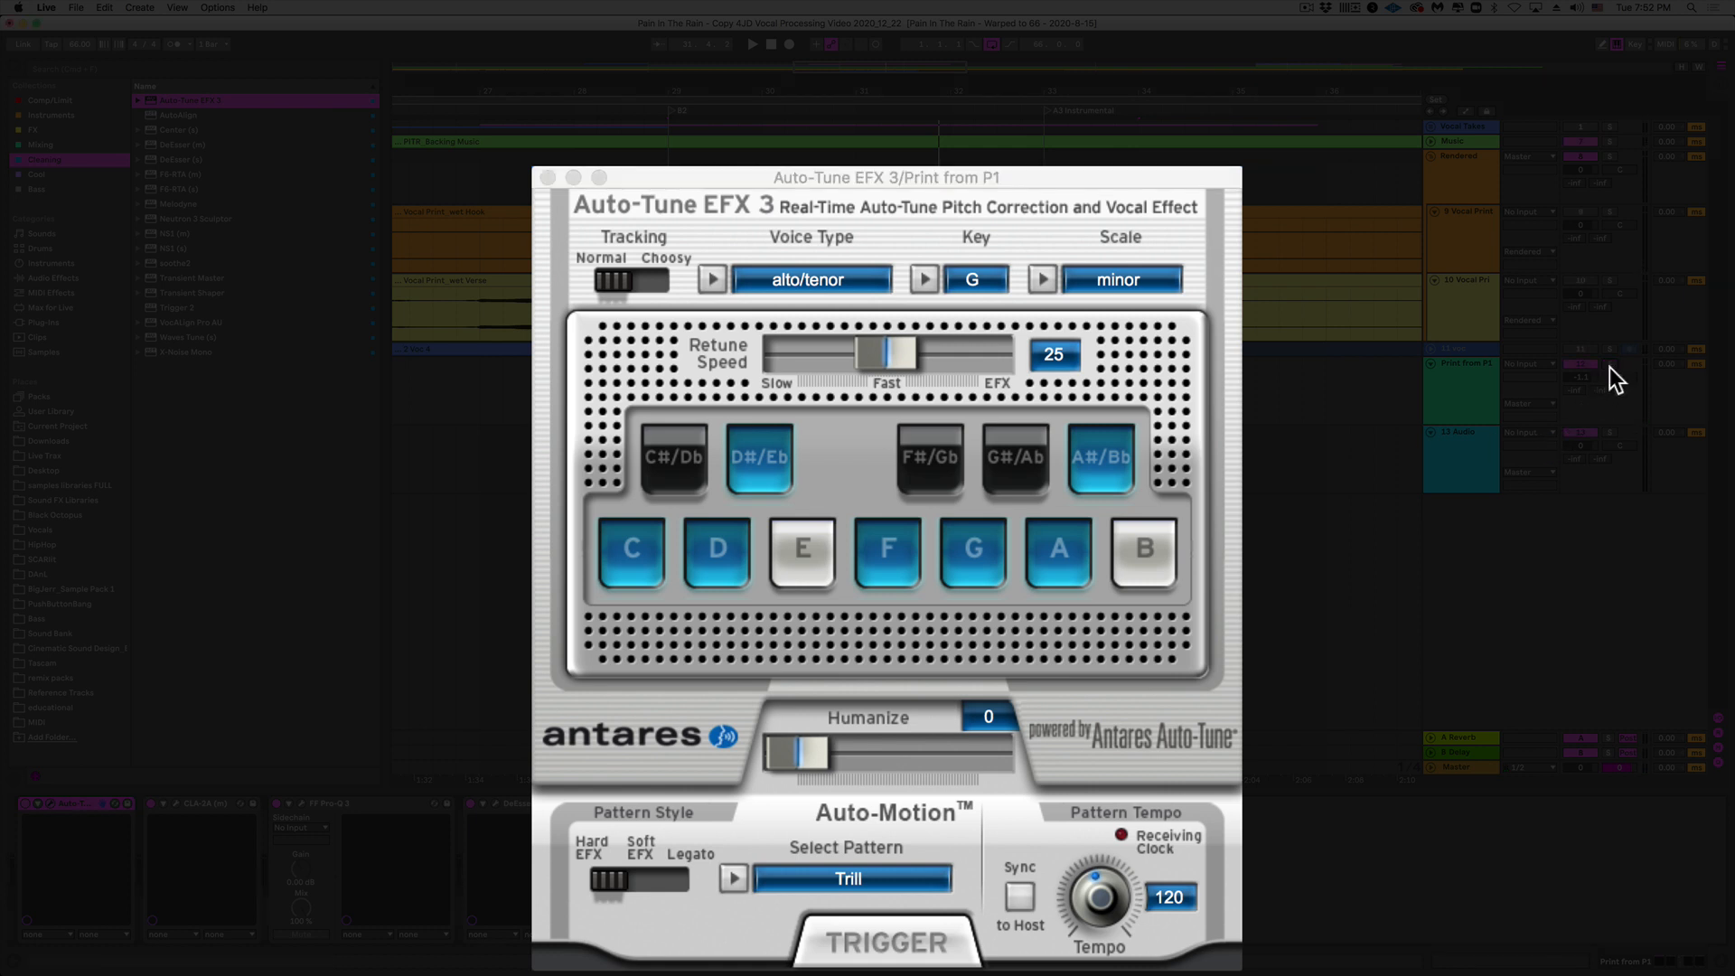
key("space")
Step: Set Auto-Tune's retune speed to 66, close it, and select L2 (s) in Comp/Limit
left_click_drag(892, 364, 864, 363)
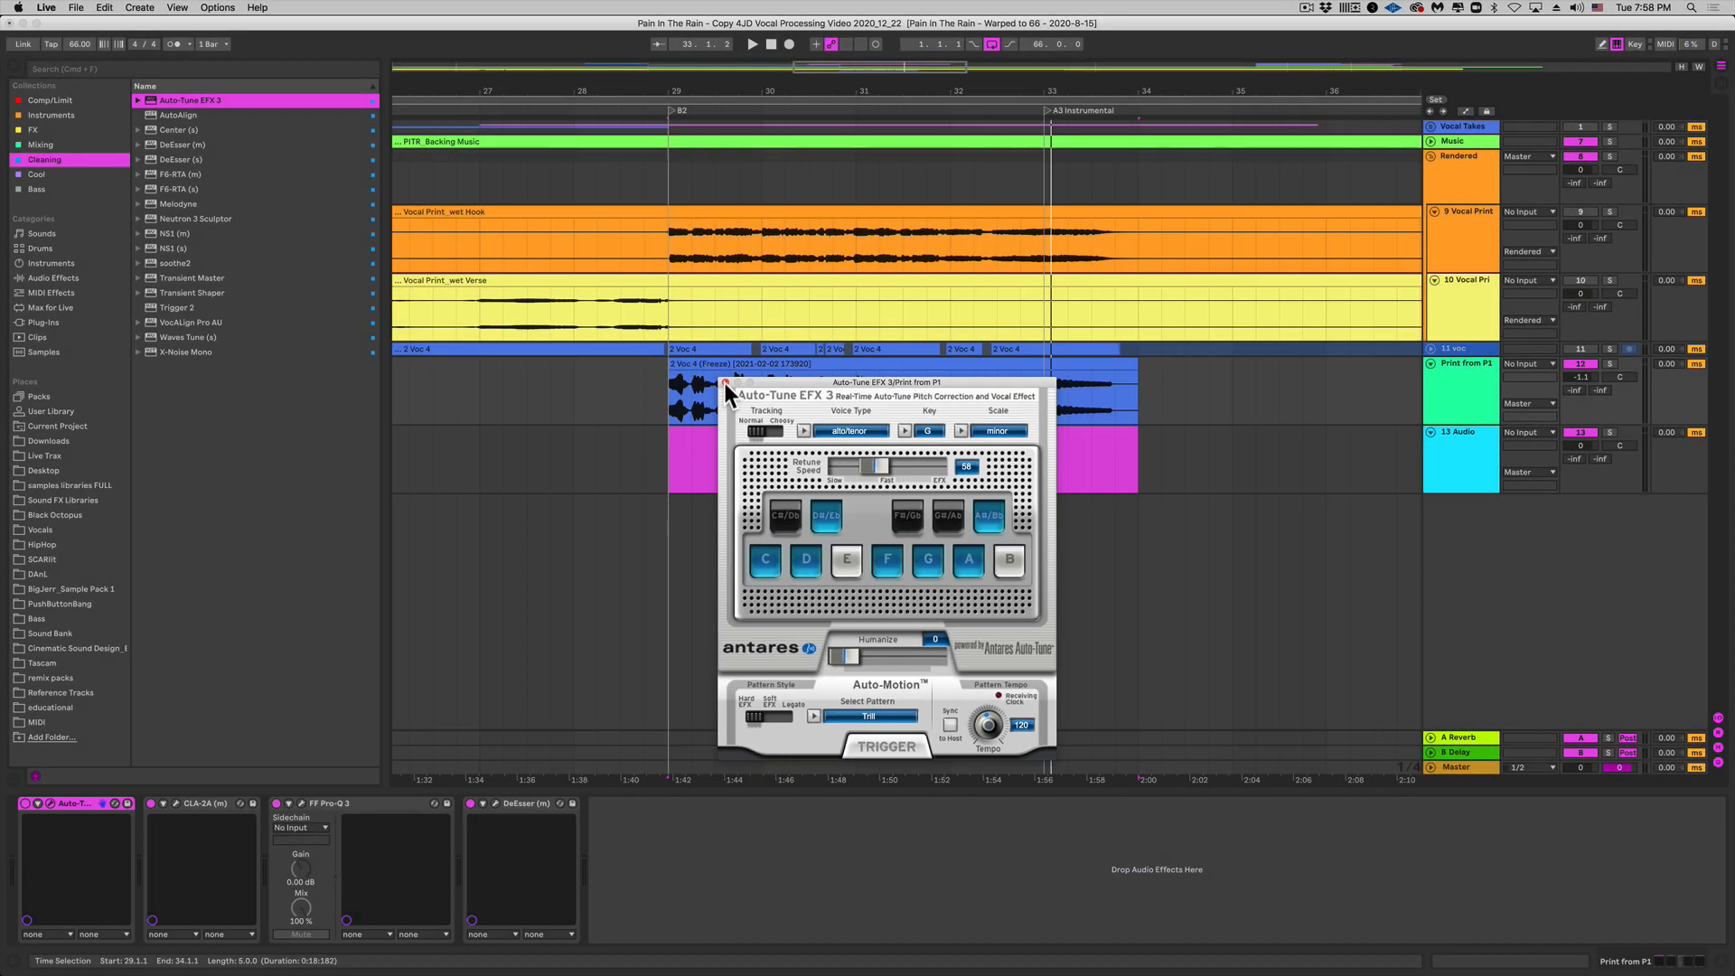
left_click(725, 383)
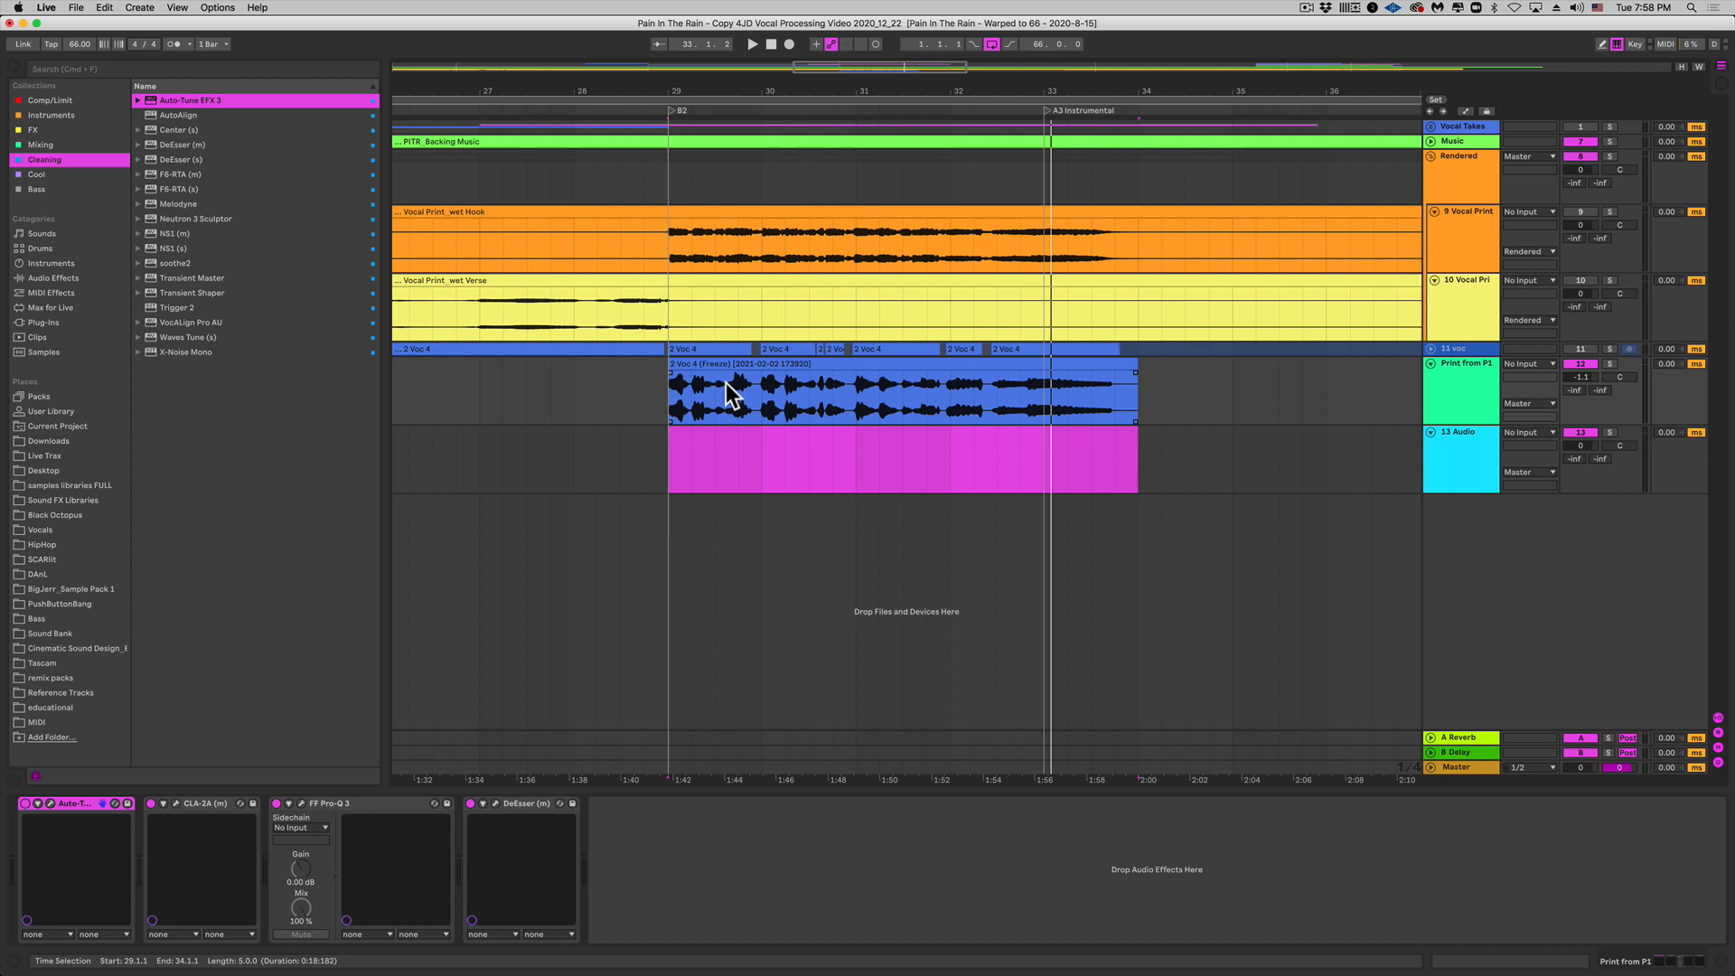
left_click(70, 117)
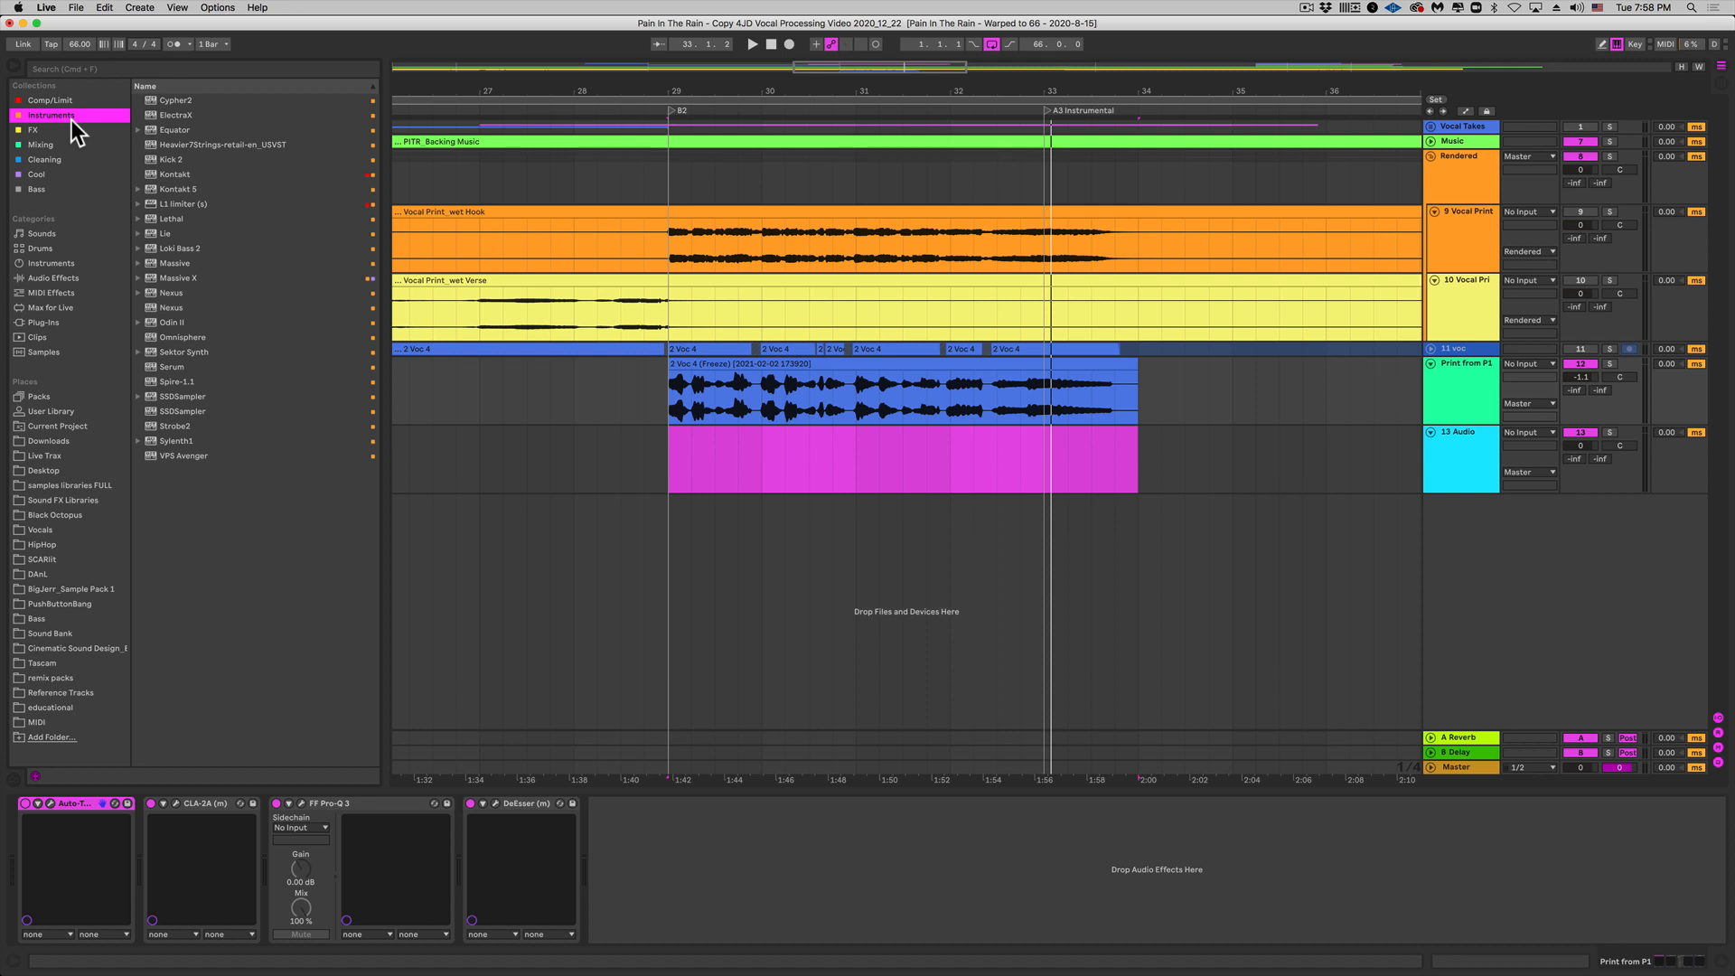
left_click(73, 101)
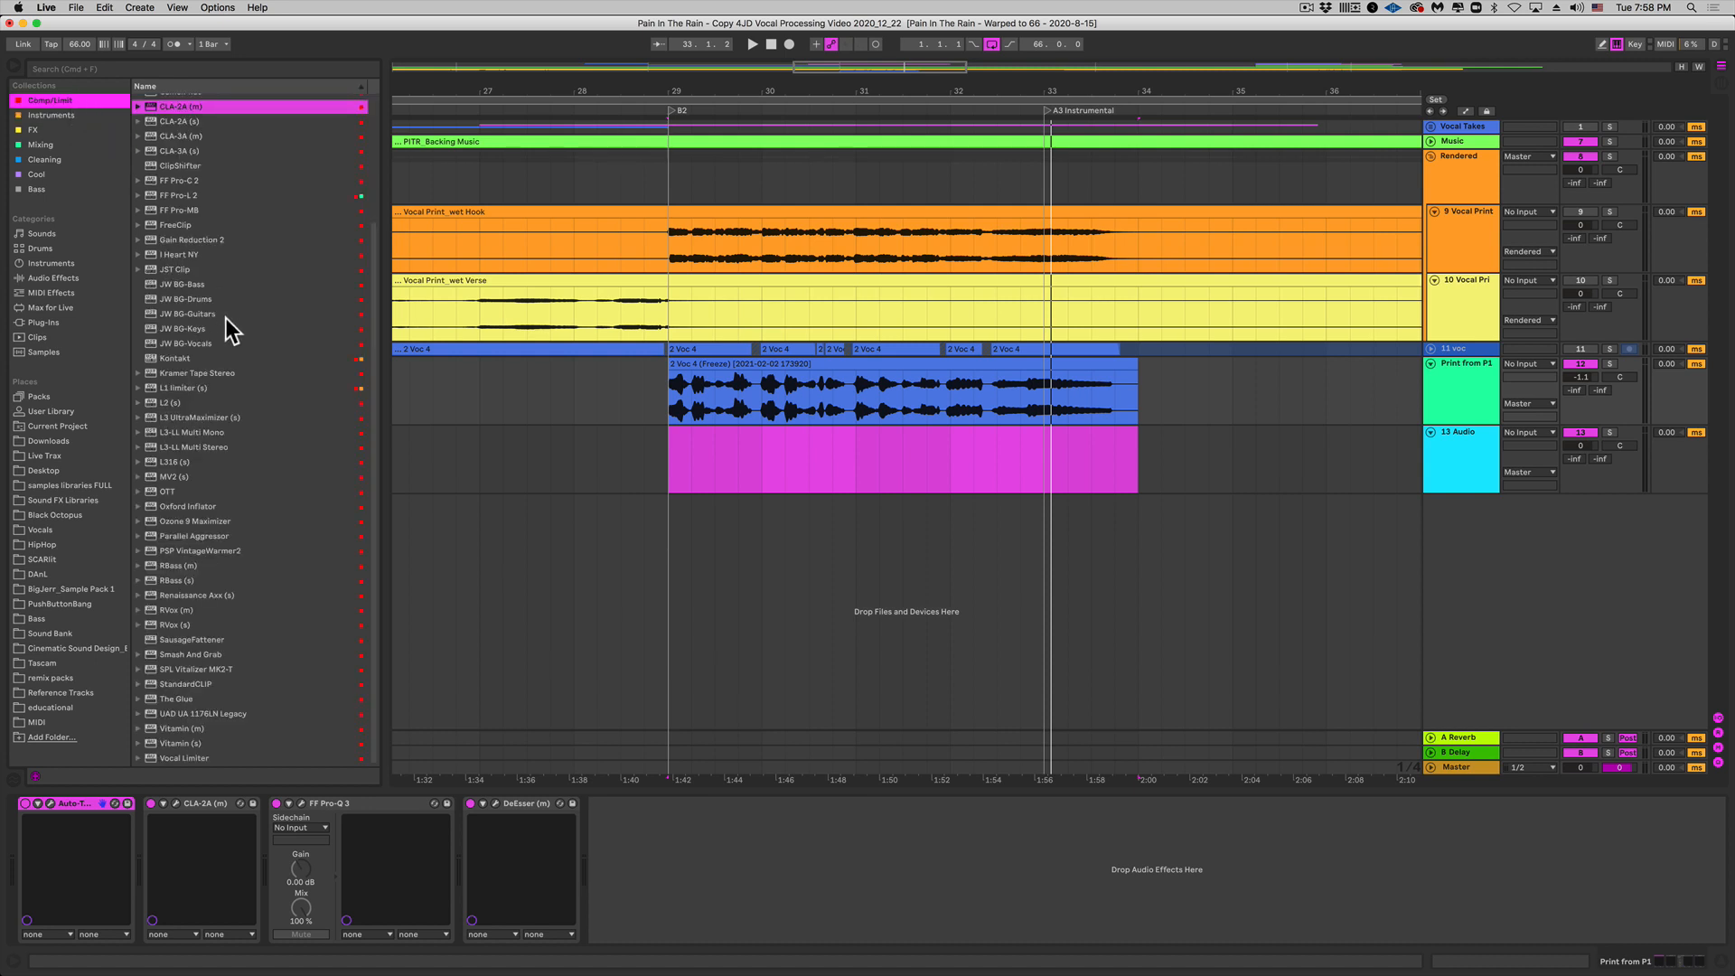
left_click(168, 400)
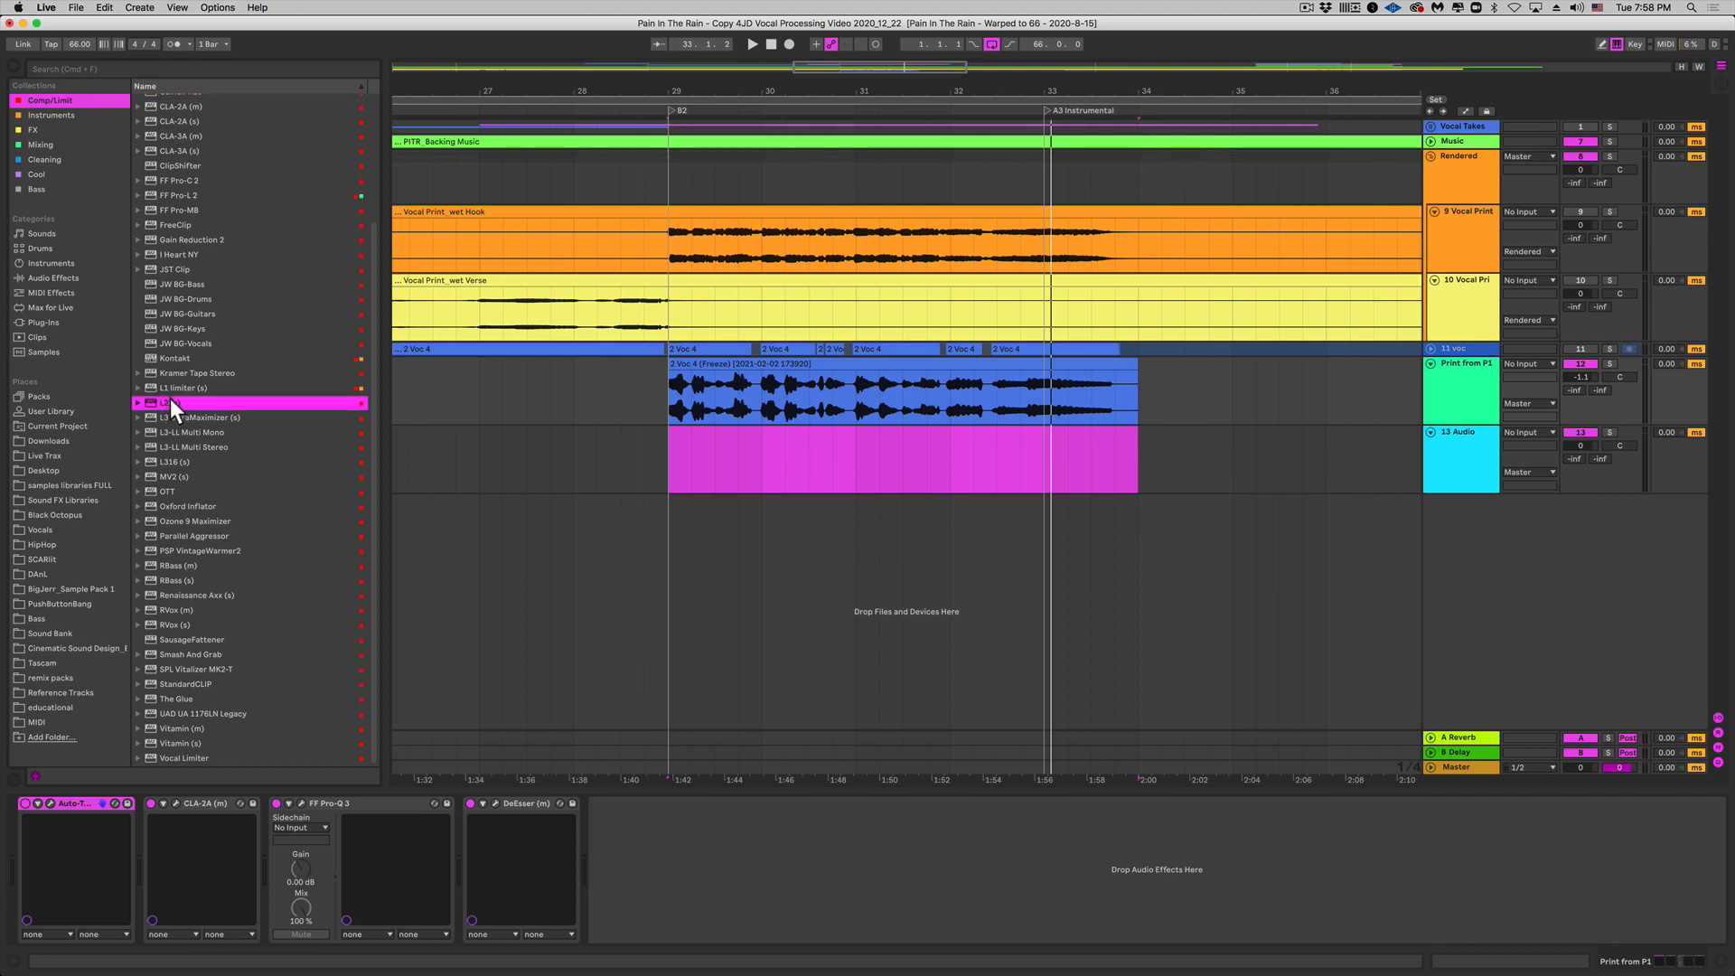
Step: Add the Waves L2 limiter after the DeEsser and try linked threshold/ceiling at -9.6
left_click_drag(590, 800, 654, 832)
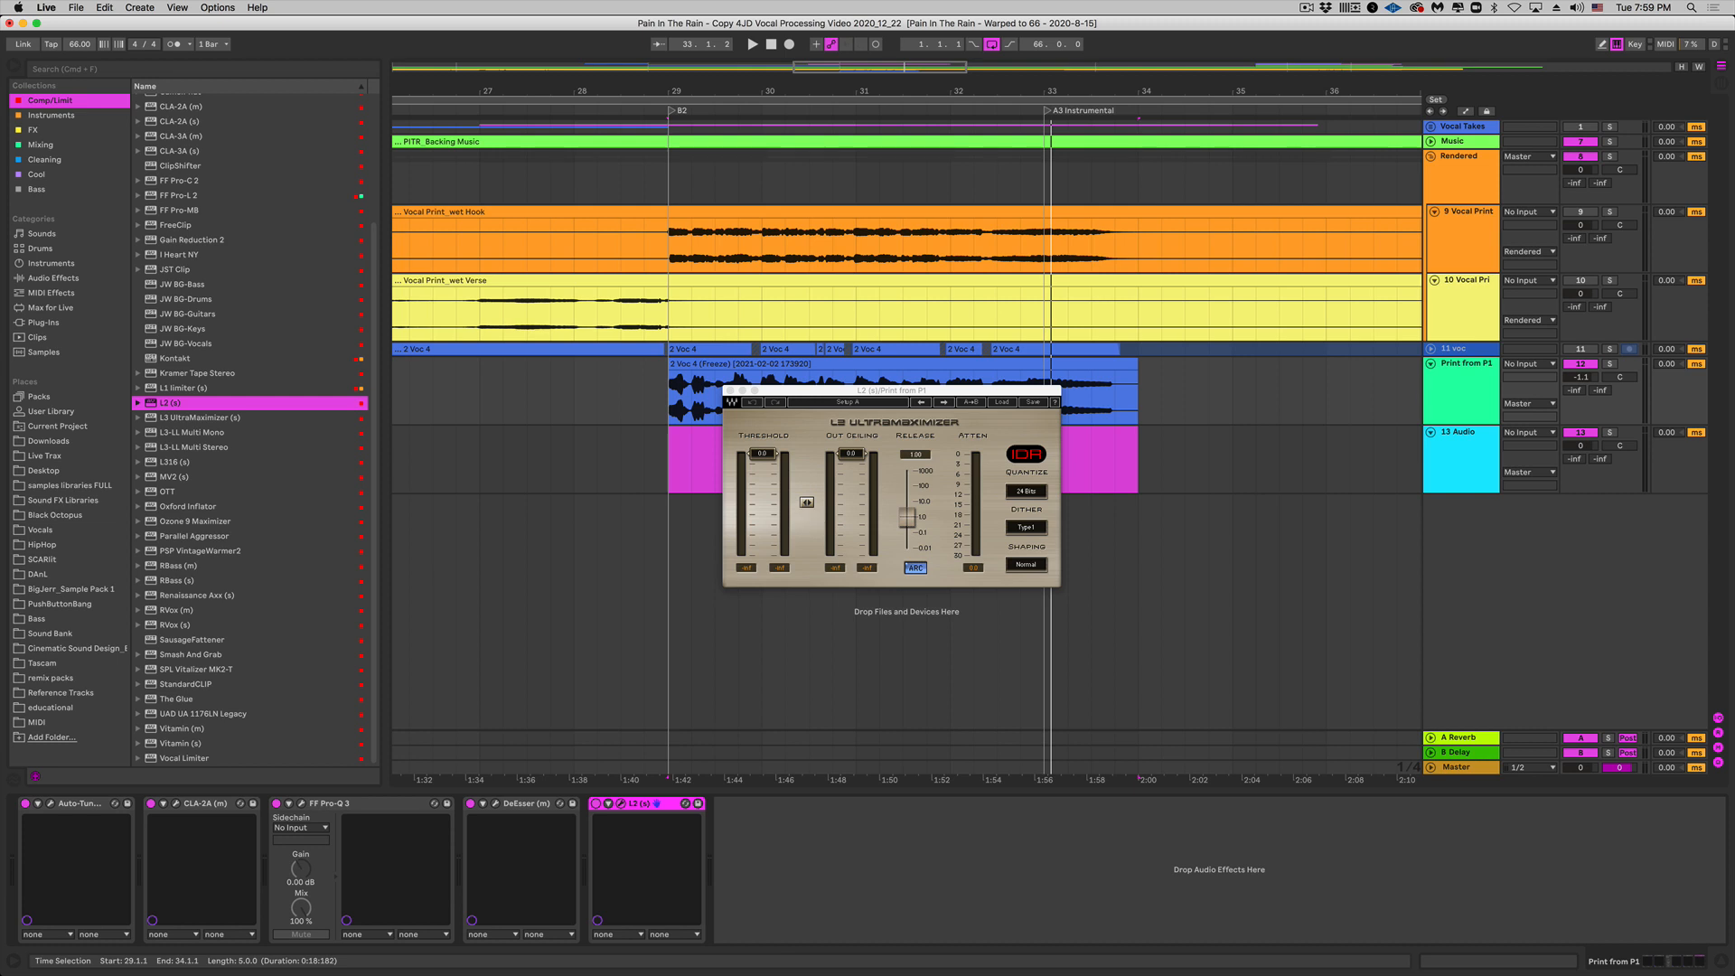
mouse_move(807, 505)
left_mouse_down()
mouse_move(806, 537)
mouse_move(806, 504)
left_mouse_up()
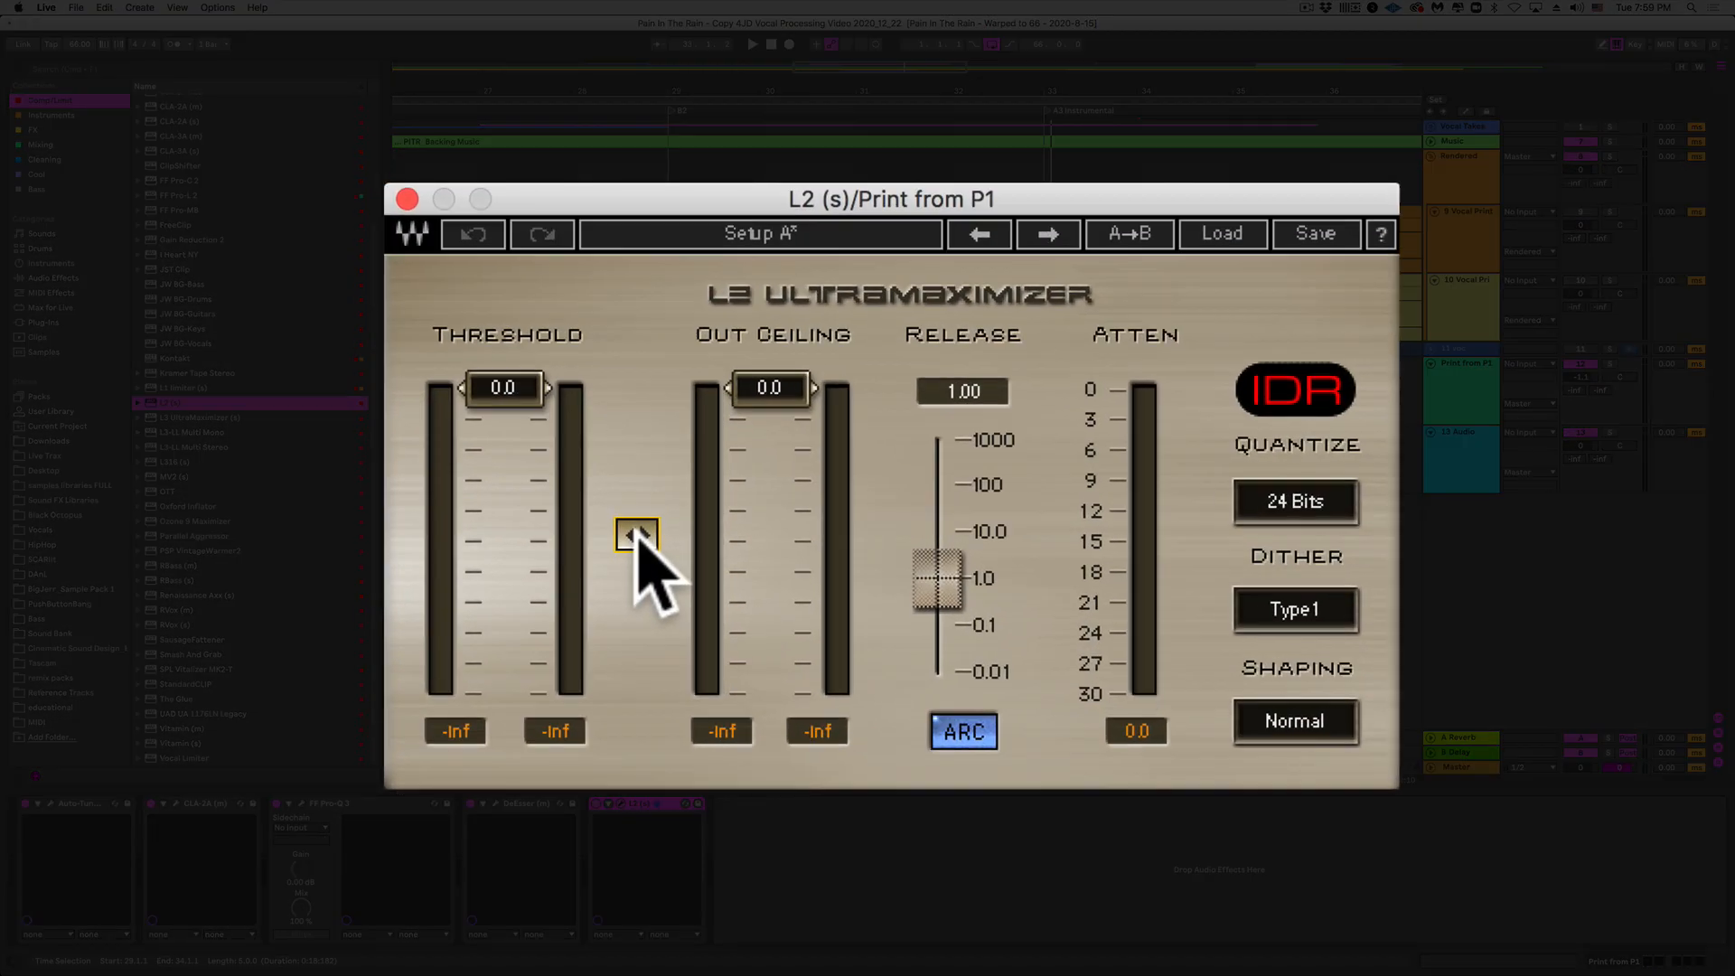
Step: During playback, pull the L2's linked threshold and out ceiling down to -10.4 dB
key("space")
left_click_drag(636, 535, 636, 643)
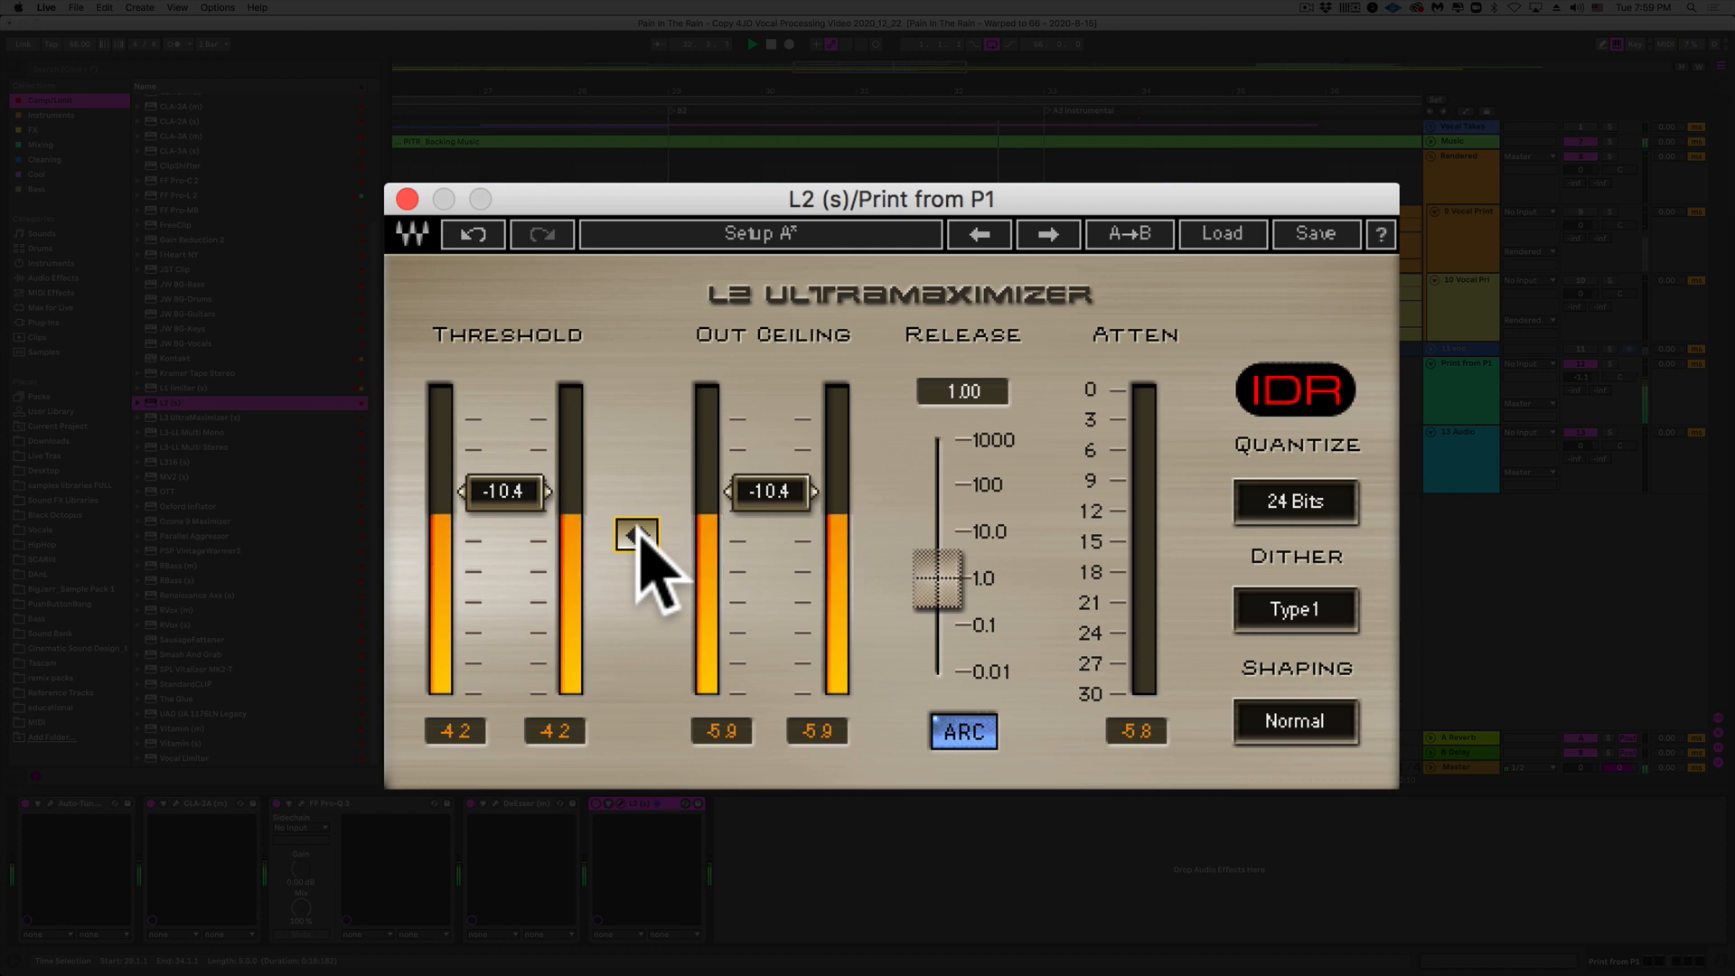
key("space")
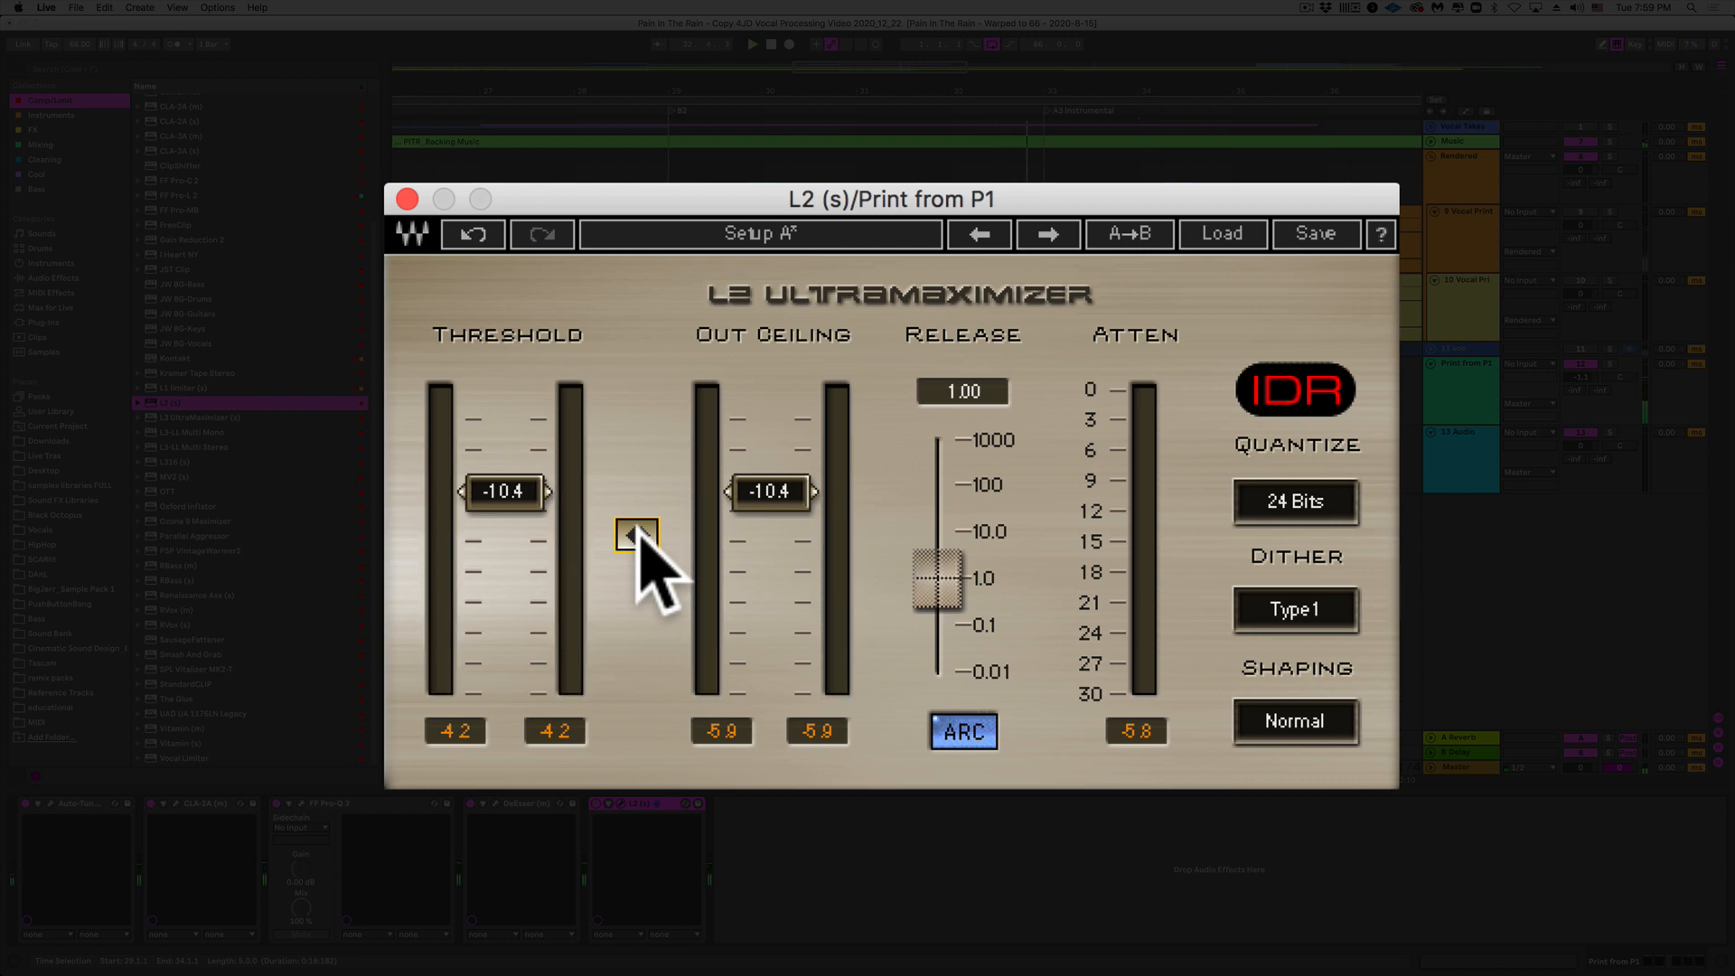